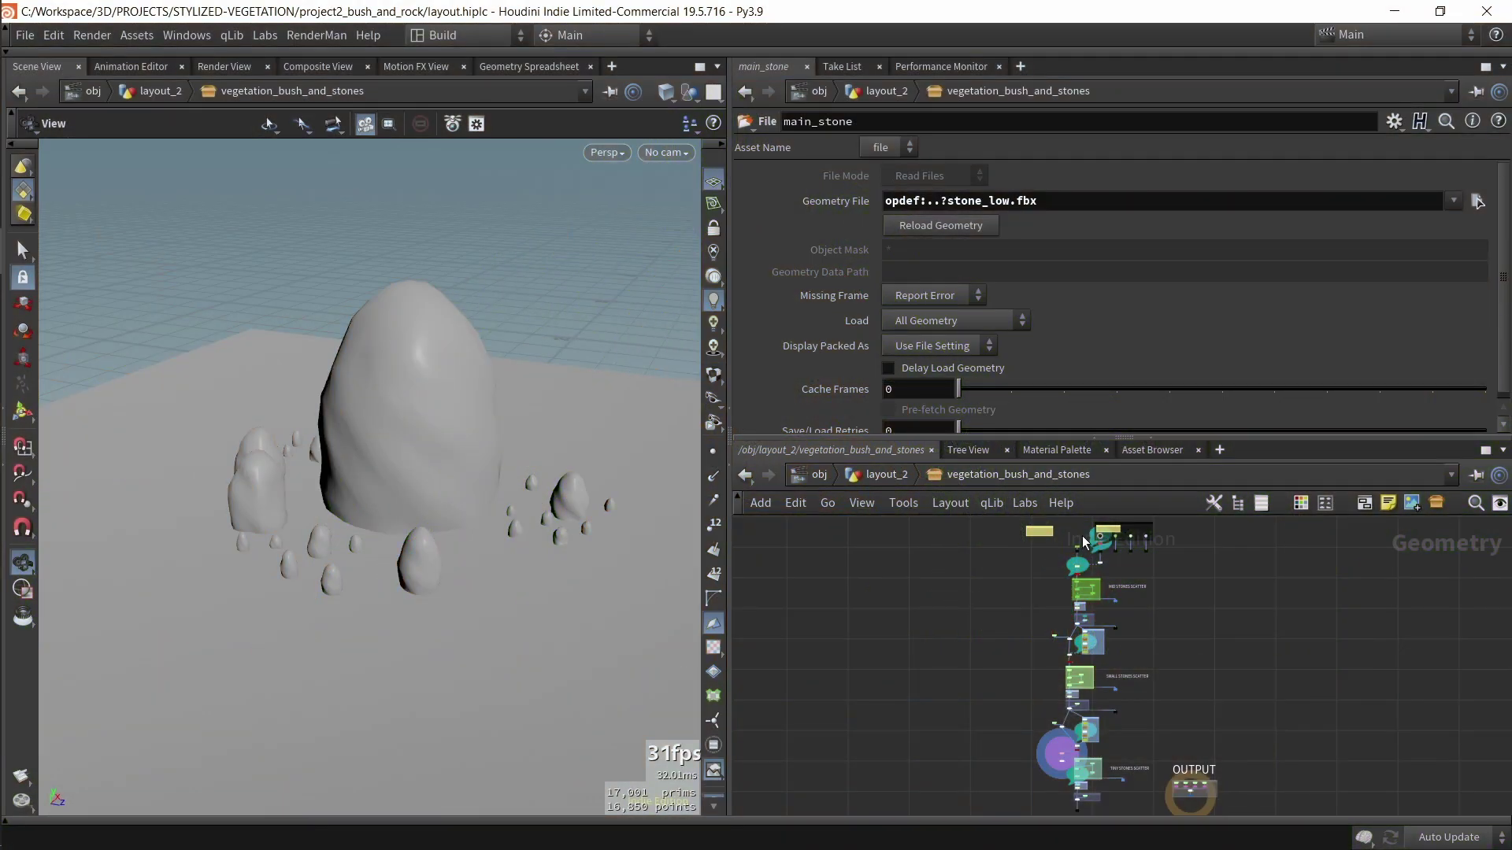
Step: Display the main_stone file node and inspect its stone model in the viewport
scroll(1083, 542, up, 10)
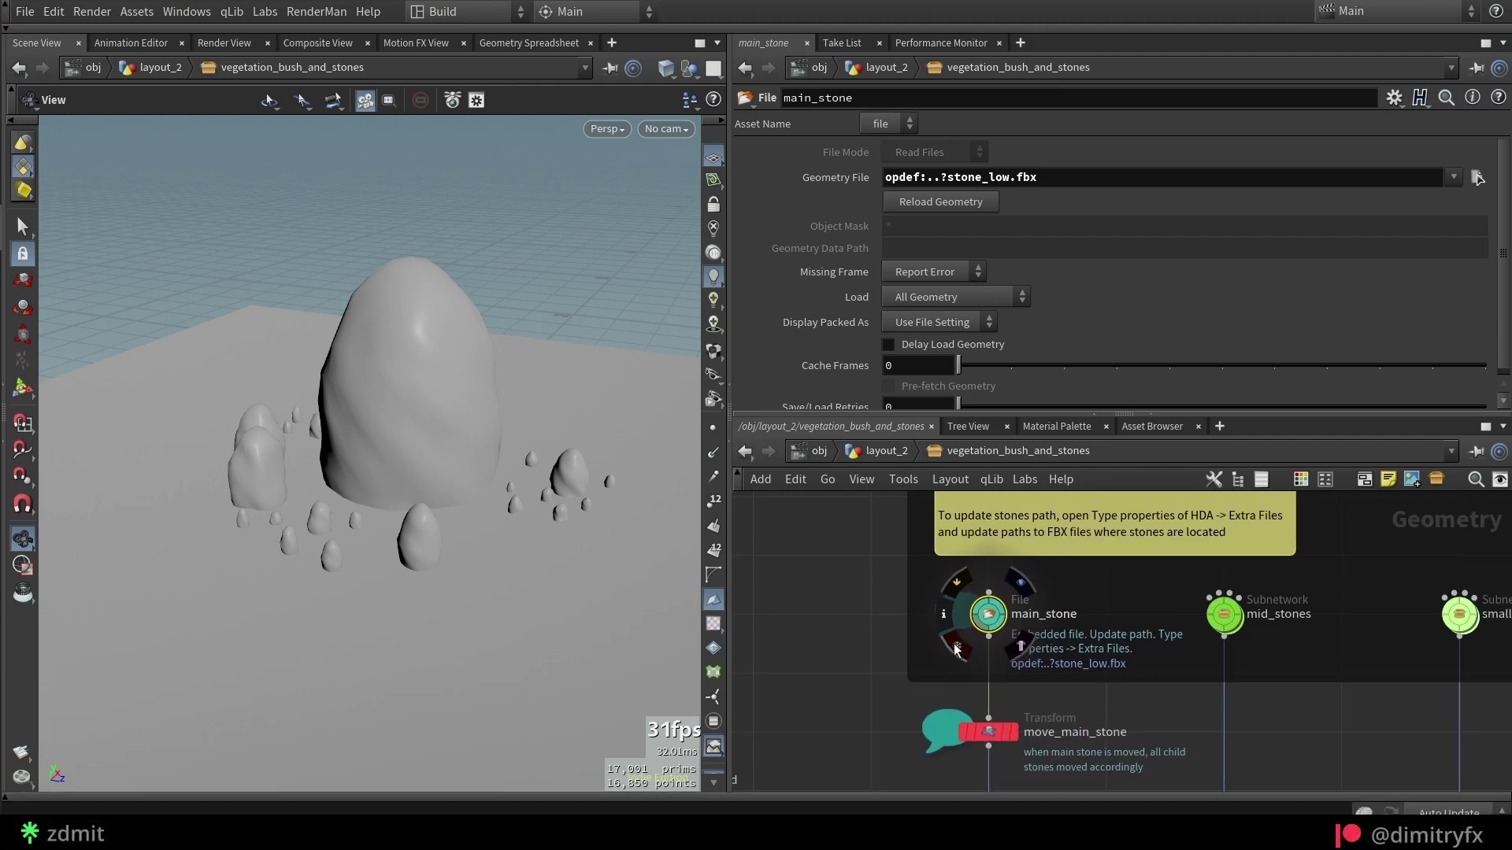
scroll(522, 439, up, 5)
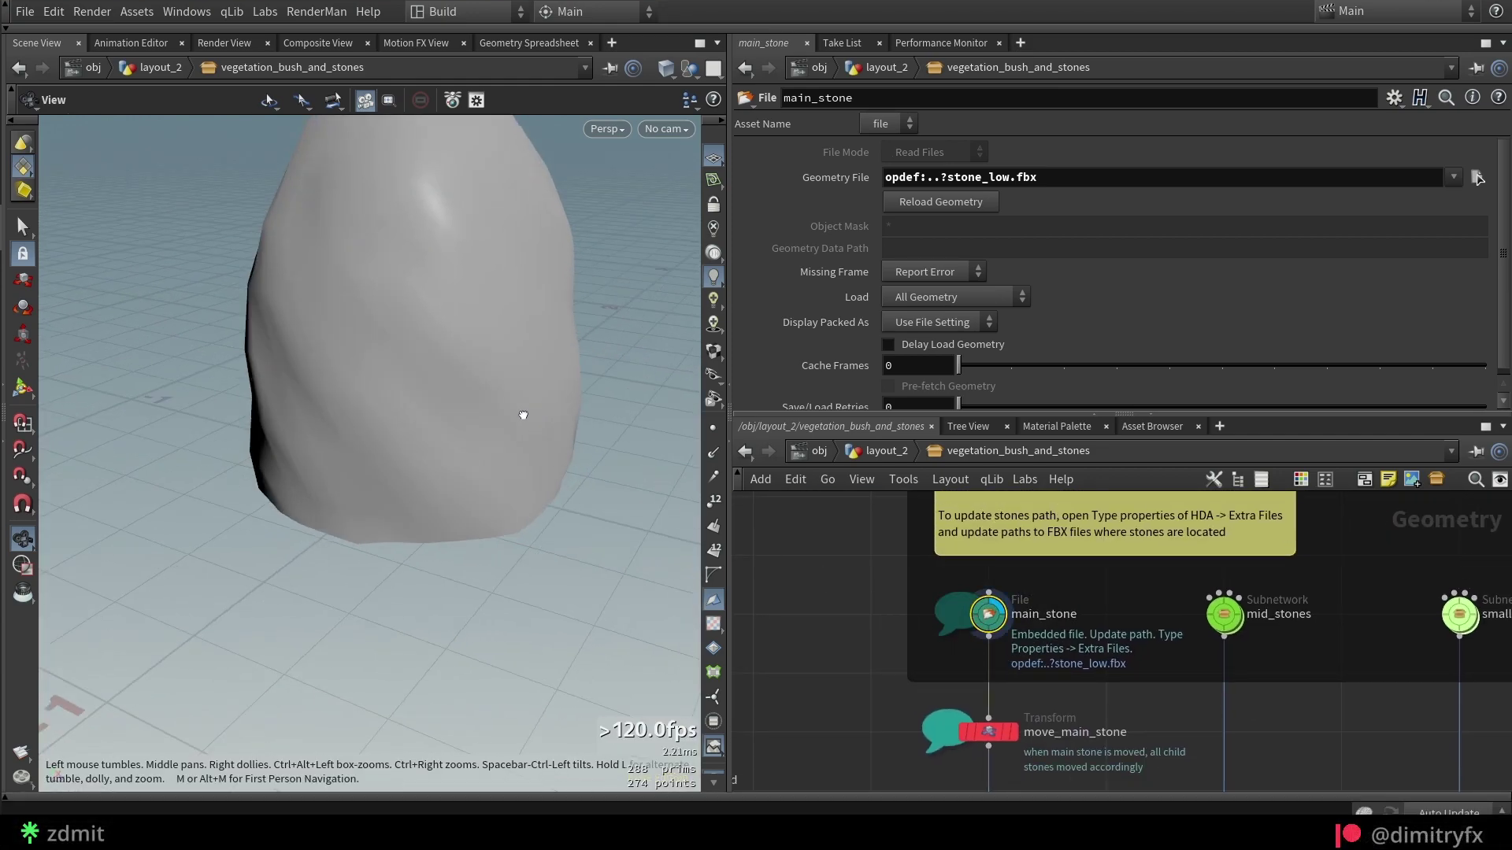
middle_drag(523, 415, 480, 576)
drag(503, 428, 546, 429)
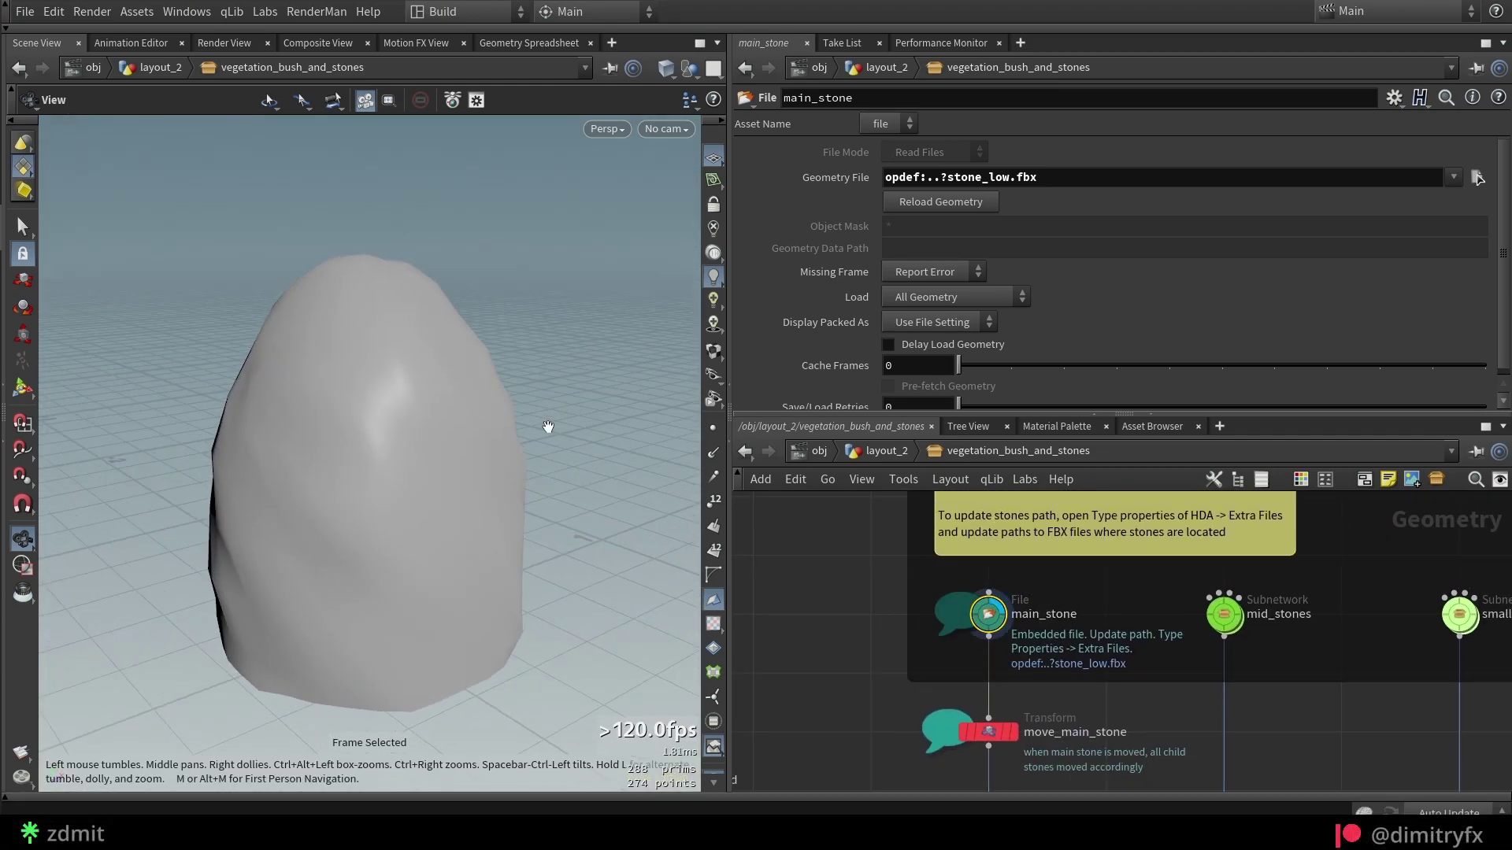
click(713, 623)
click(717, 628)
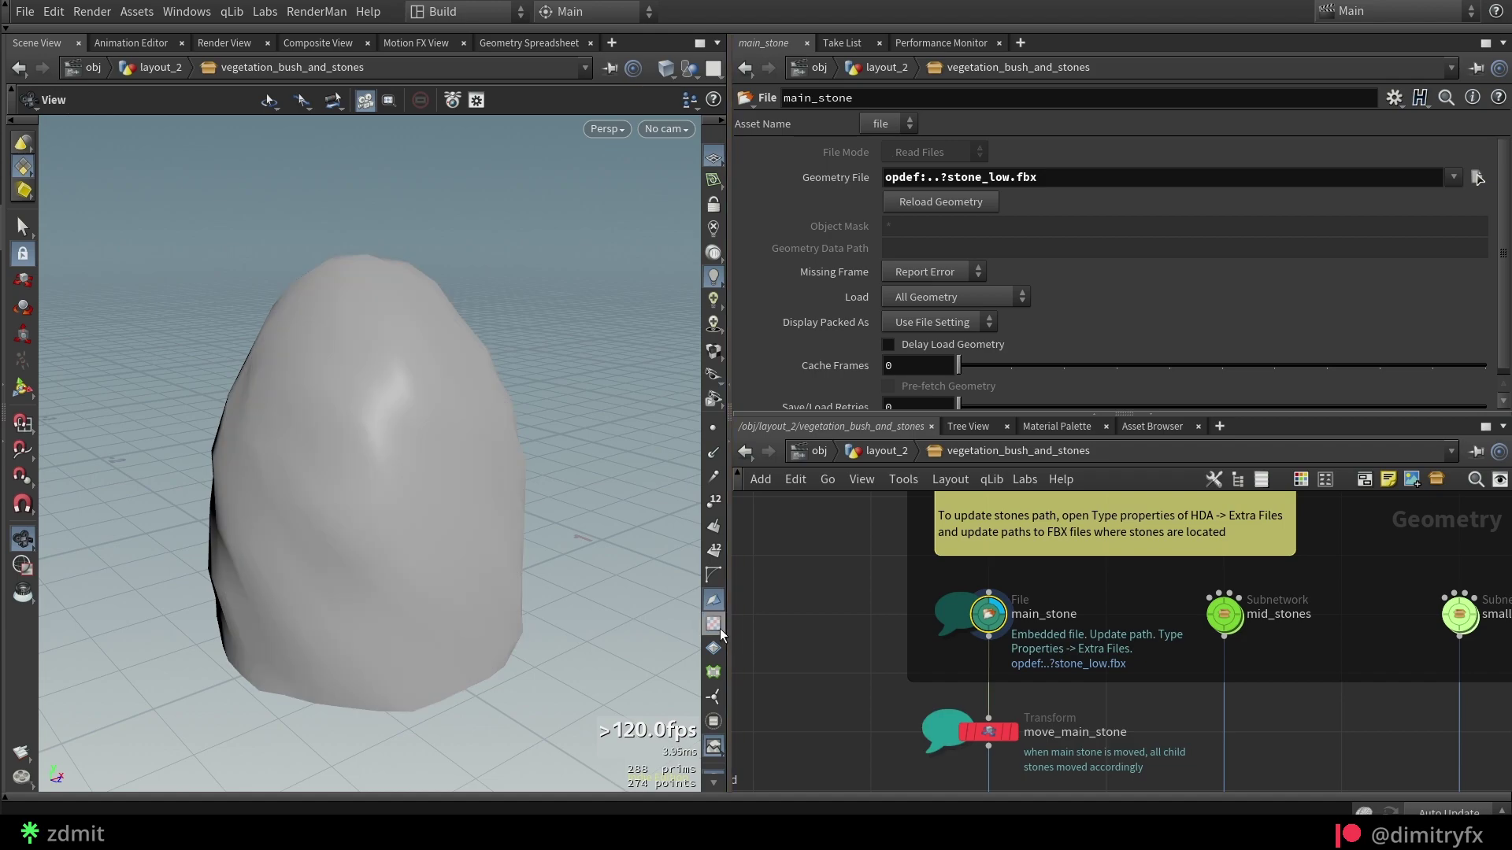
drag(504, 567, 355, 488)
scroll(1186, 654, up, 4)
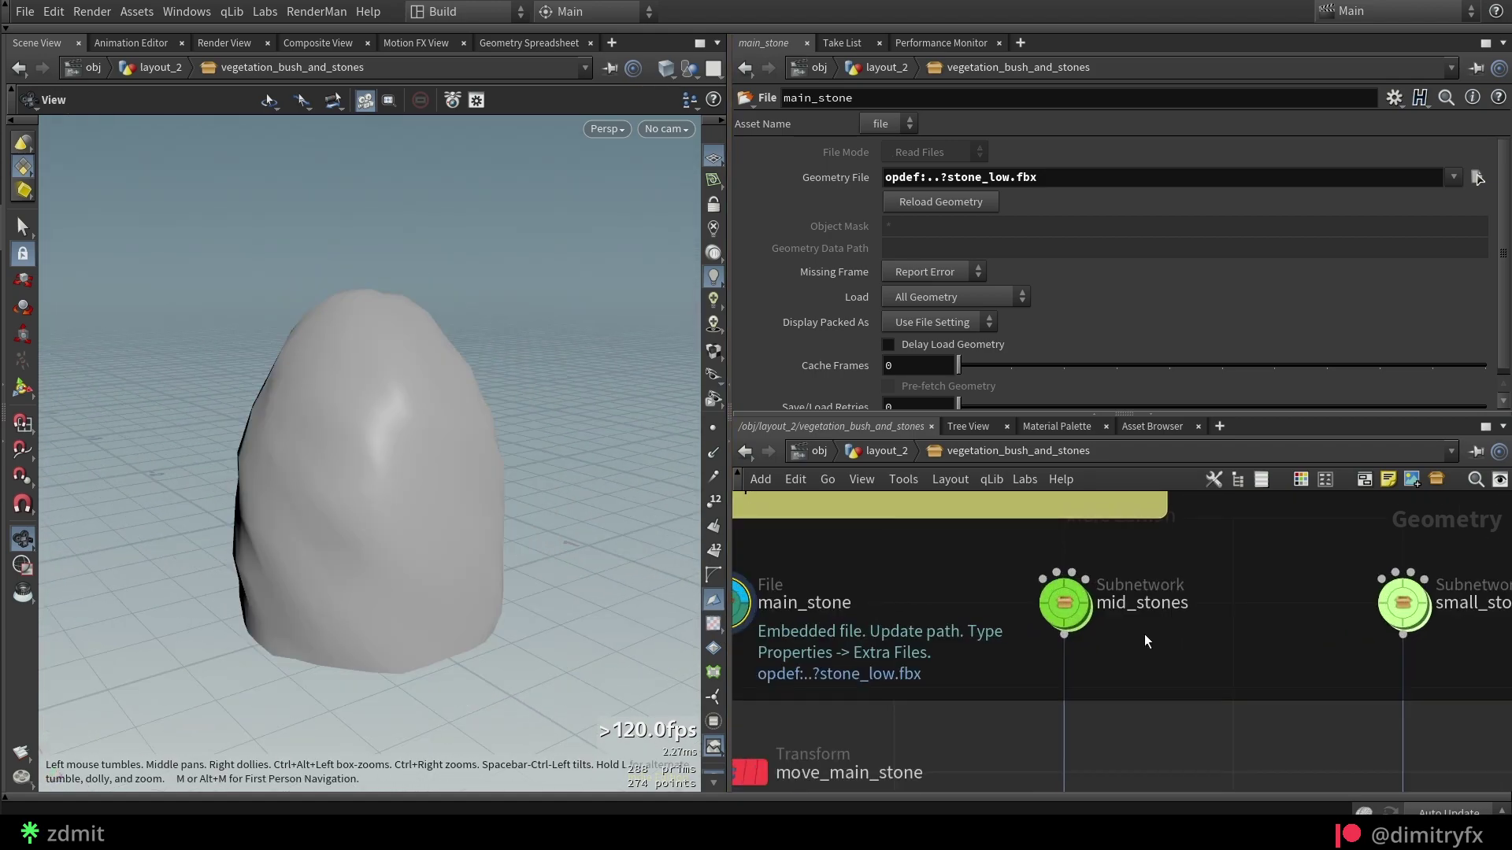
Step: Open the mid_stones subnetwork, view the stones loaded by its file nodes, and return to the parent network
double_click(1069, 608)
middle_drag(1449, 710, 1127, 530)
scroll(1110, 586, up, 5)
middle_drag(1271, 669, 1033, 555)
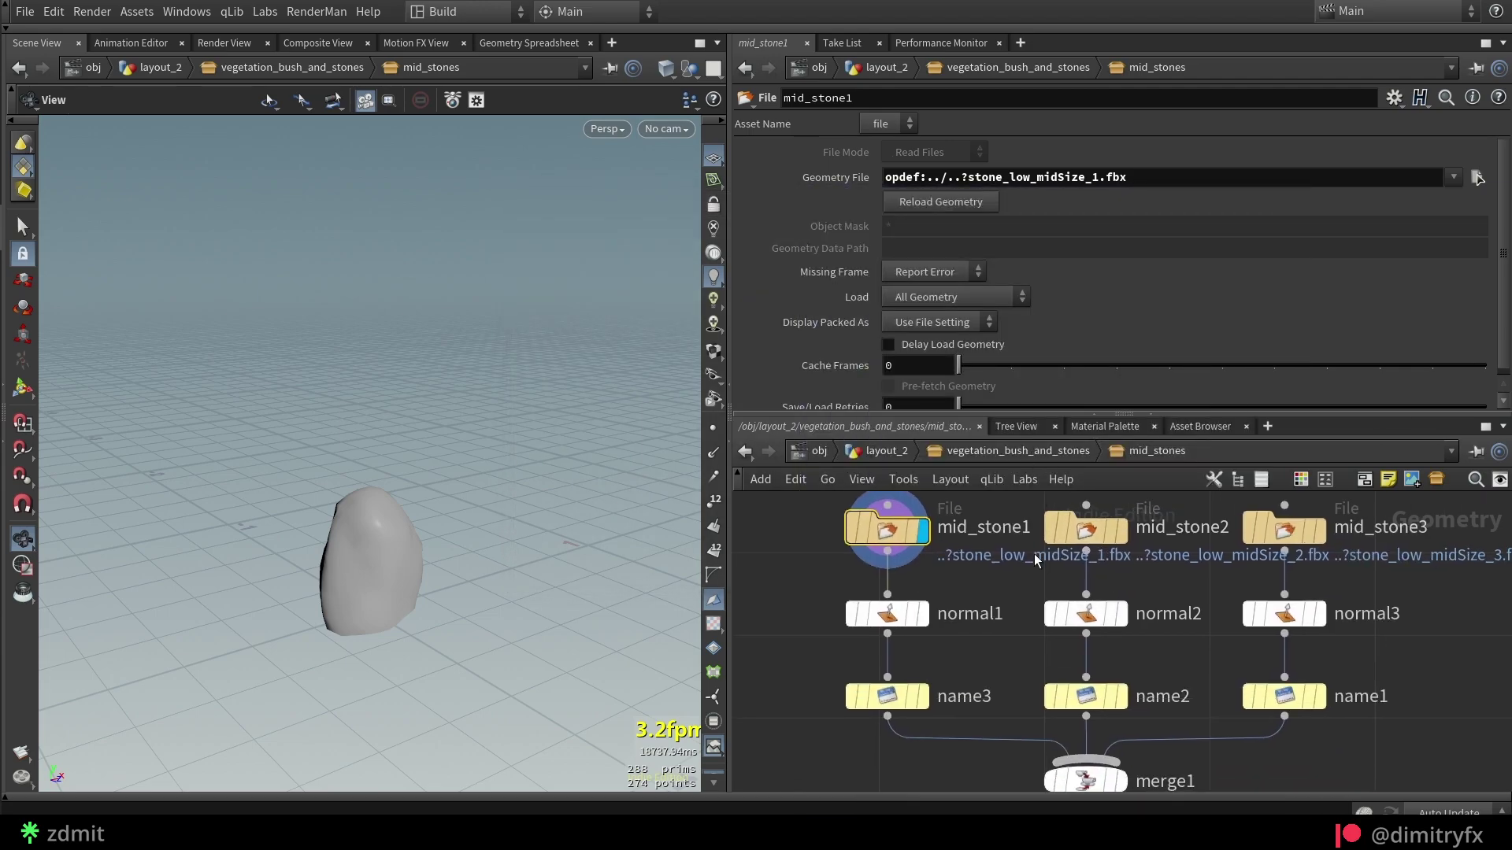
click(1120, 530)
middle_drag(1161, 569, 1061, 597)
click(1219, 558)
click(976, 451)
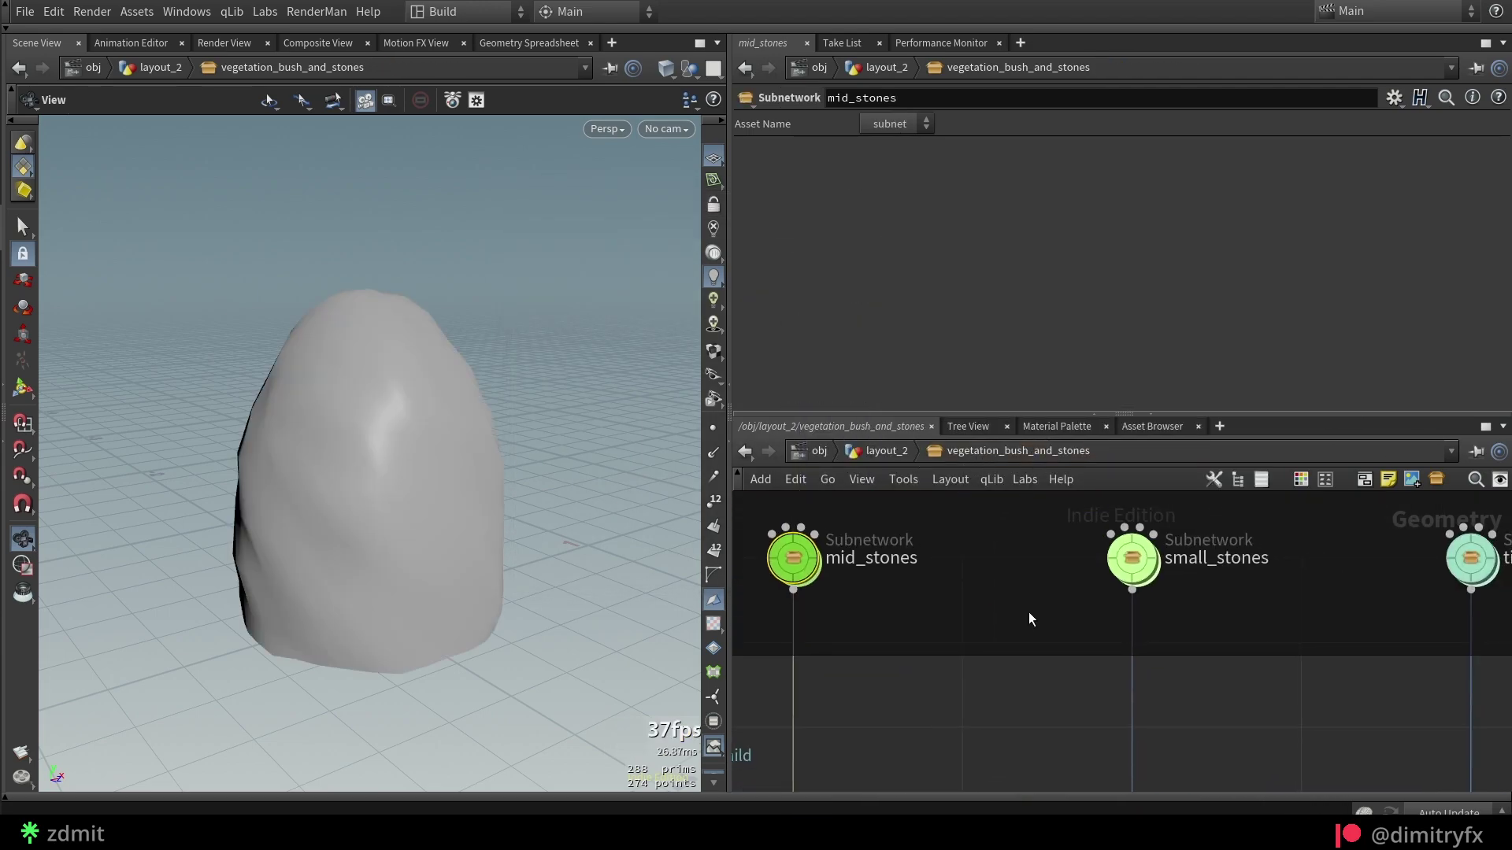
Step: Look into the small_stones subnetwork and review the name values assigned by the Name nodes in mid_stones
double_click(1133, 555)
scroll(1024, 614, up, 3)
click(878, 535)
key(Right)
key(Right)
key(Right)
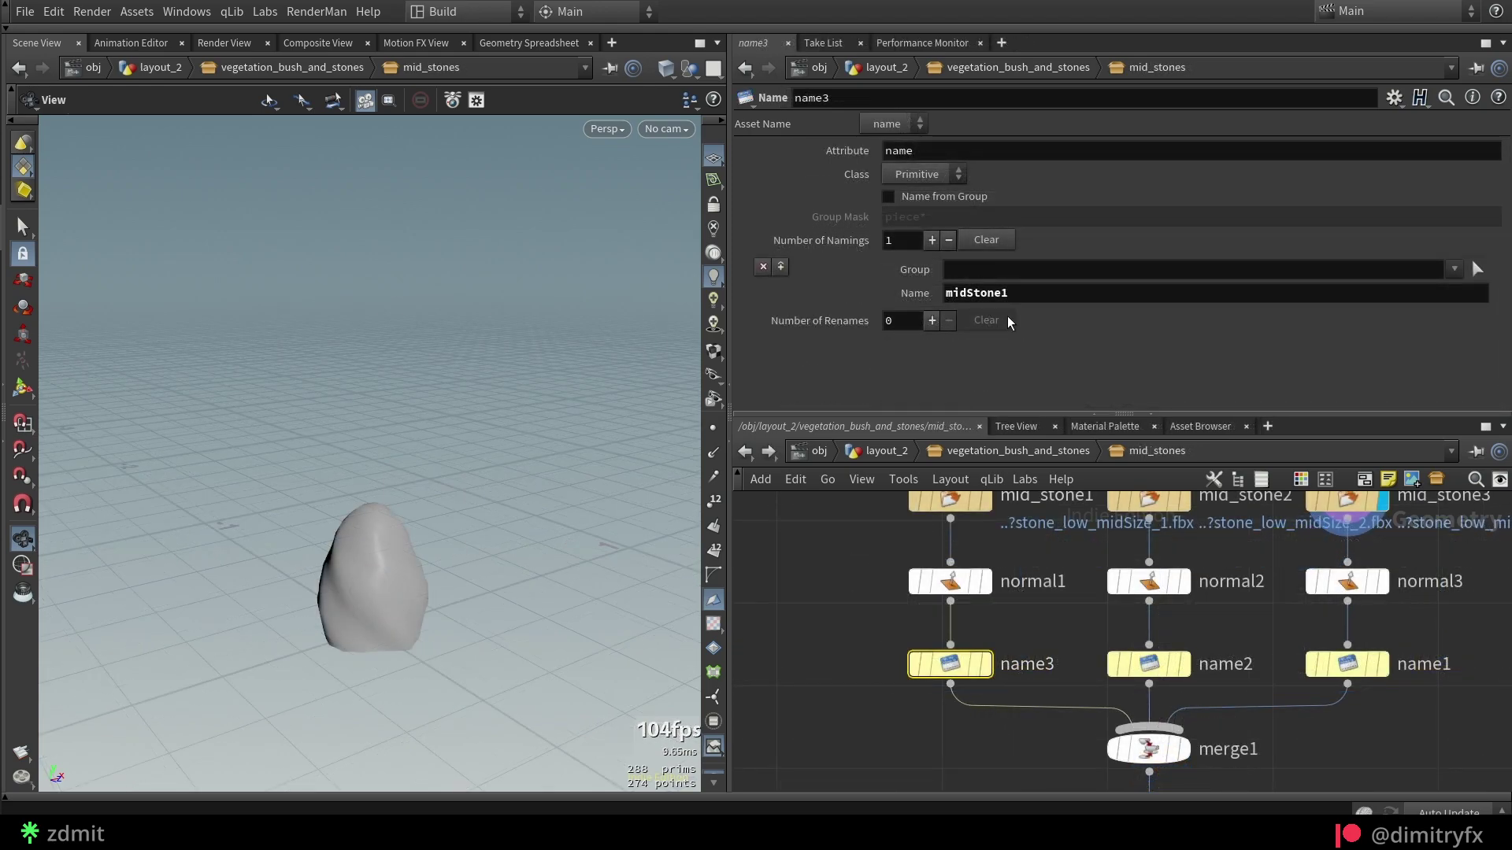
key(Right)
key(Right)
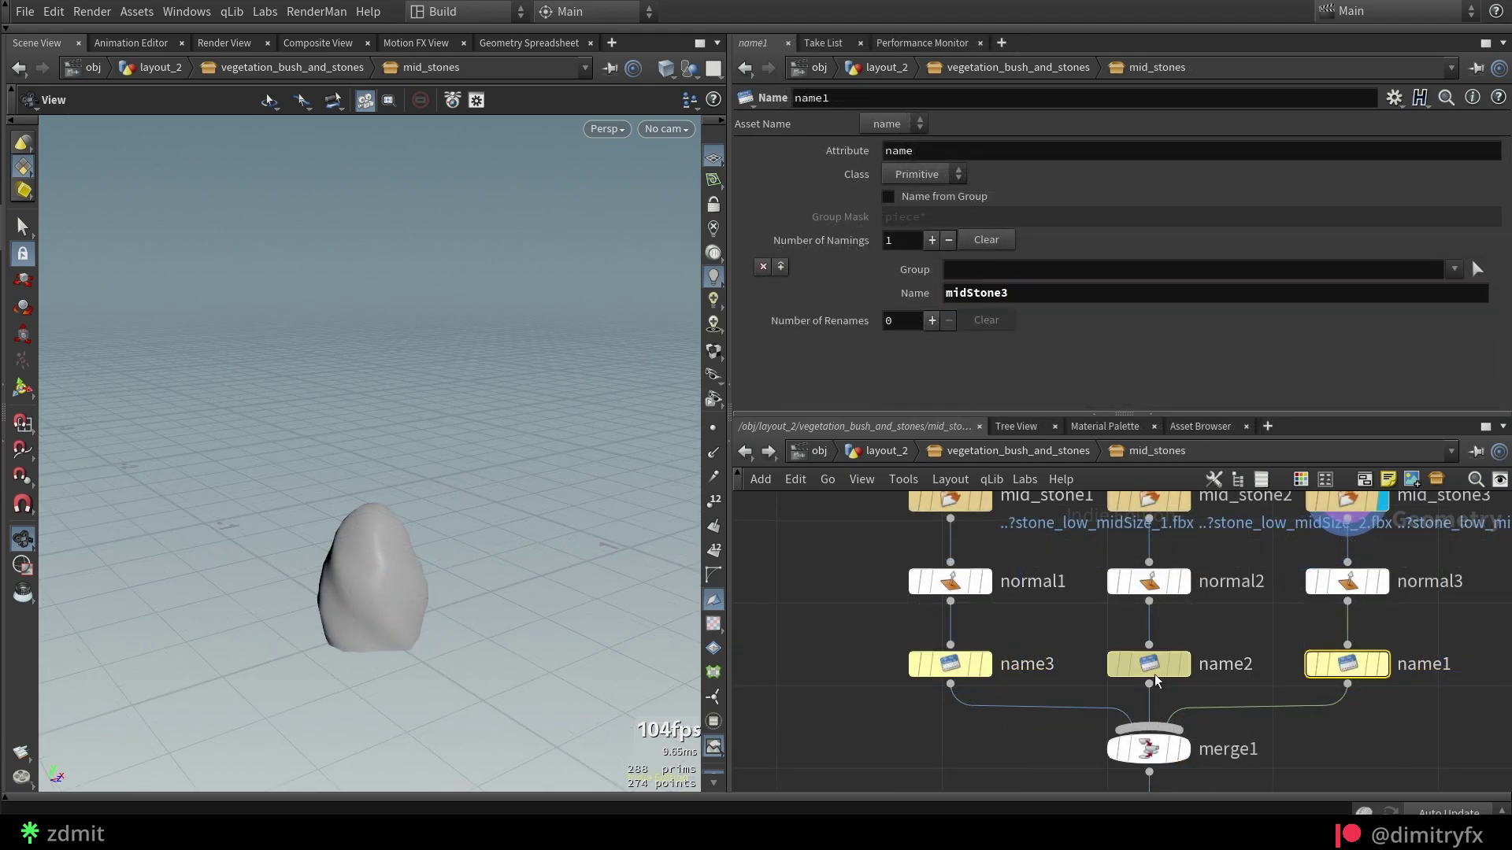
Step: Check the Geometry File paths of the mid_stone file nodes, then go back up to the vegetation_bush_and_stones network
middle_drag(1154, 668, 819, 577)
middle_drag(720, 515, 736, 512)
middle_drag(1370, 662, 927, 511)
click(1382, 664)
scroll(848, 729, down, 3)
drag(783, 625, 913, 590)
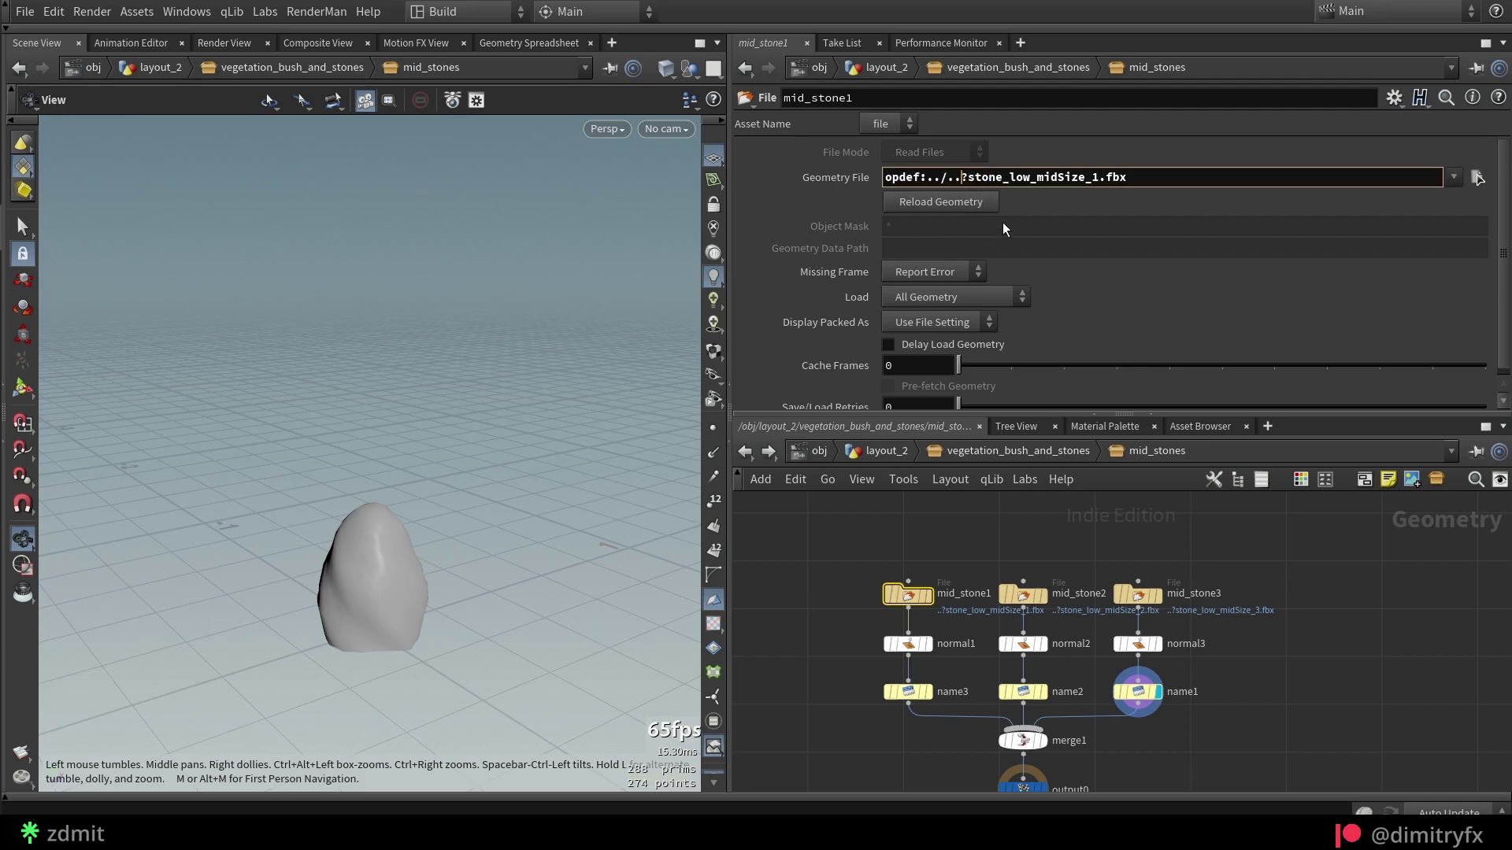
click(1023, 594)
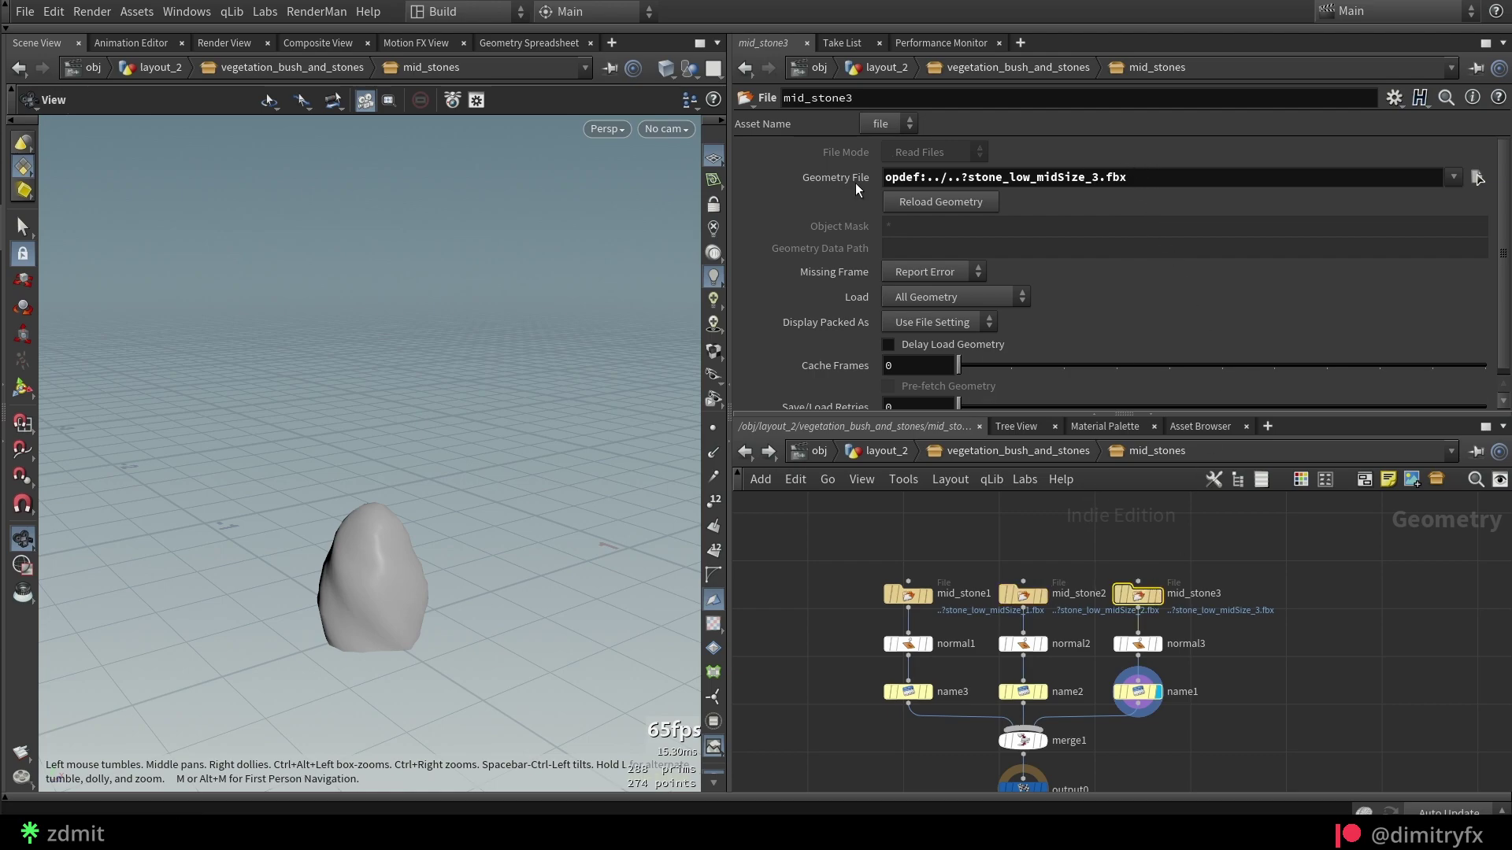
key(u)
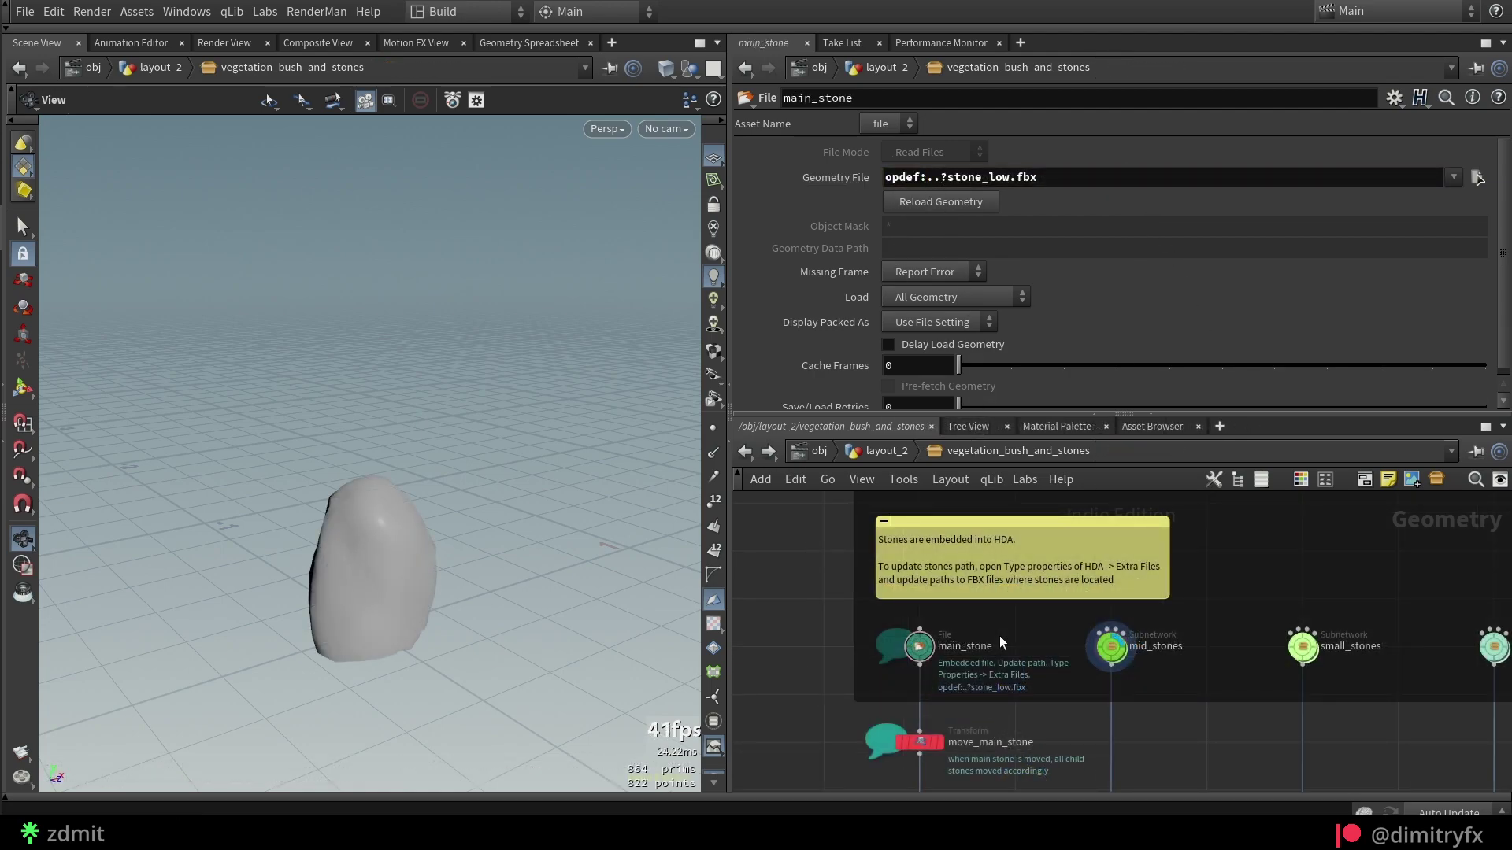
Step: Open the type properties of the vegetation_bush_and_stones asset and show its embedded extra files
click(890, 457)
click(1394, 98)
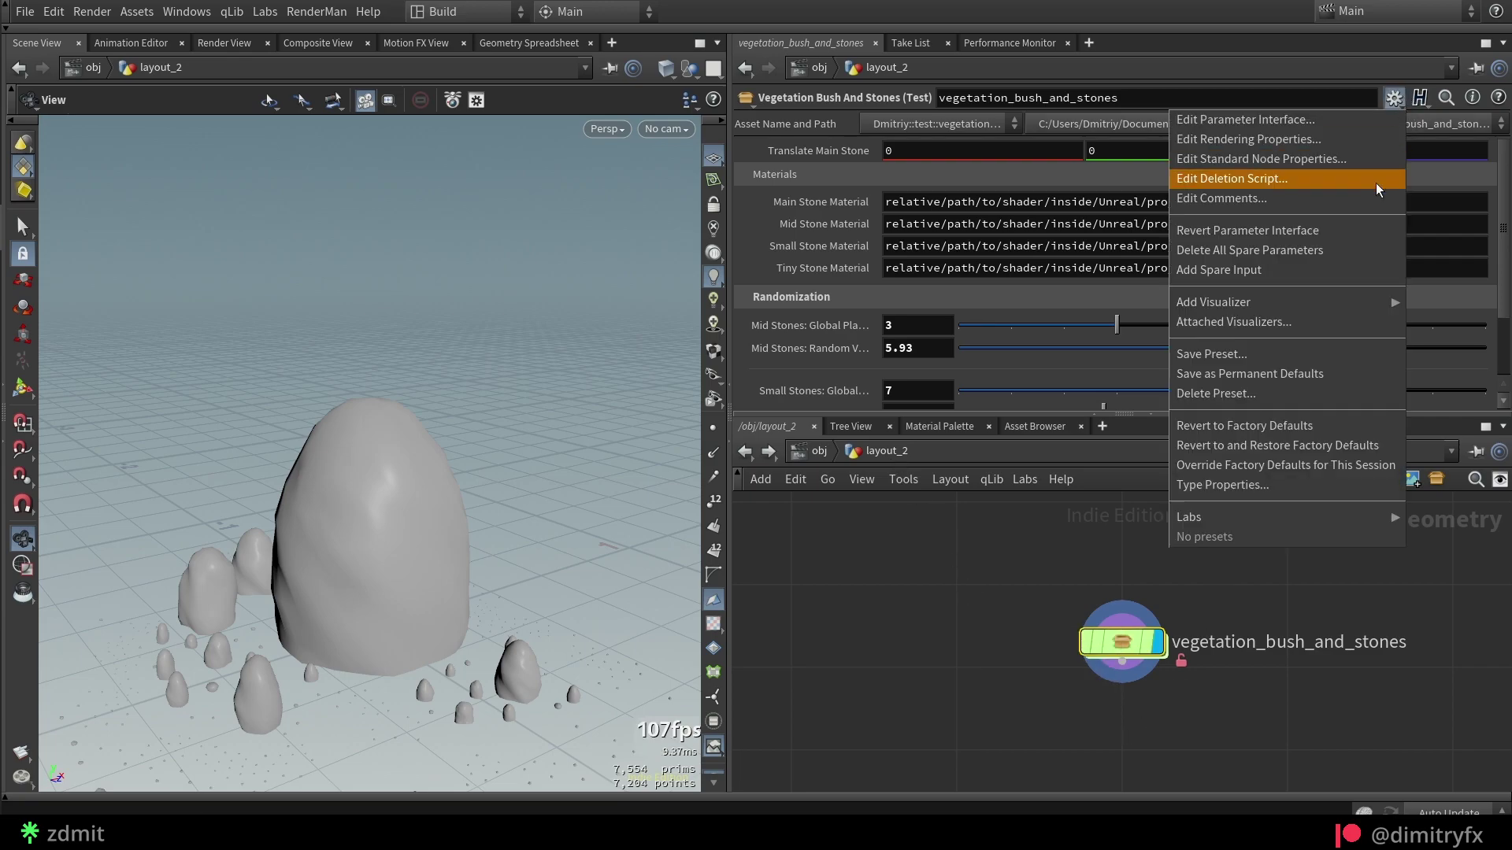
click(1270, 484)
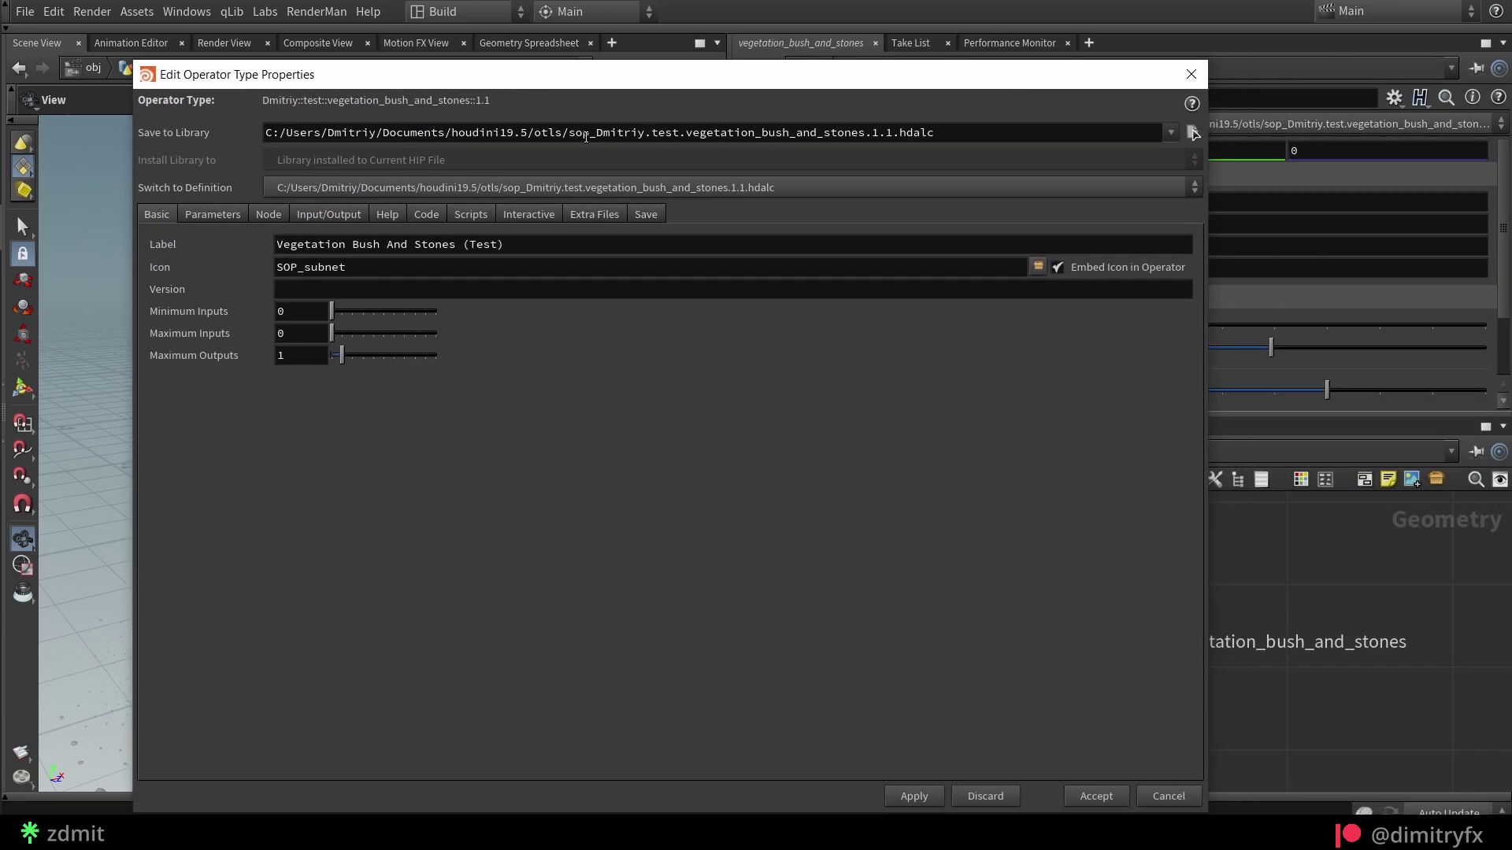
click(592, 215)
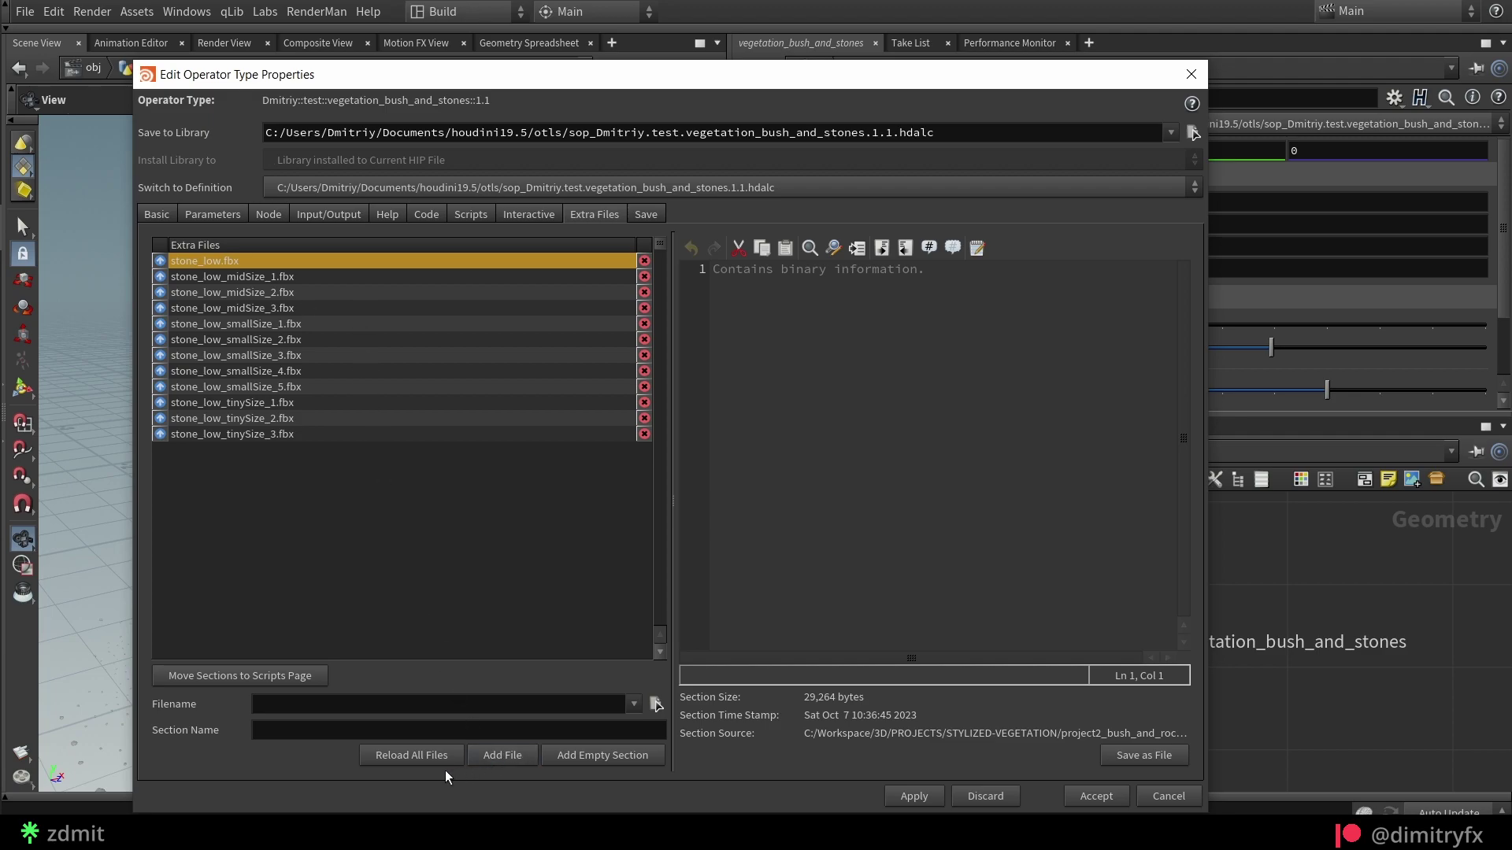
Step: Browse to stone_low.fbx in $HIP/stone/geo as an extra file for the asset, then cancel the selection
click(656, 704)
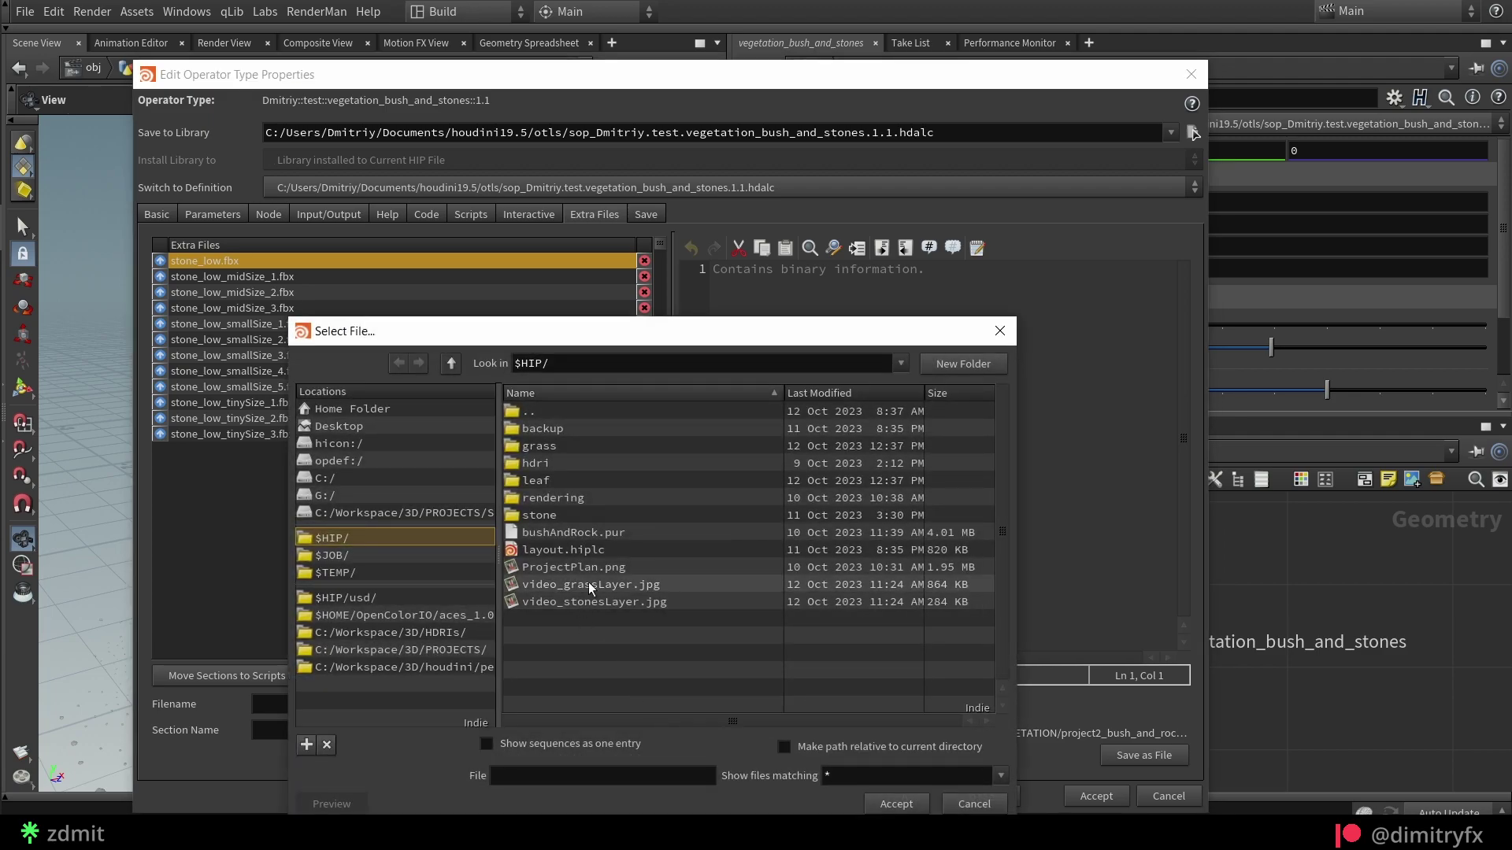
double_click(549, 515)
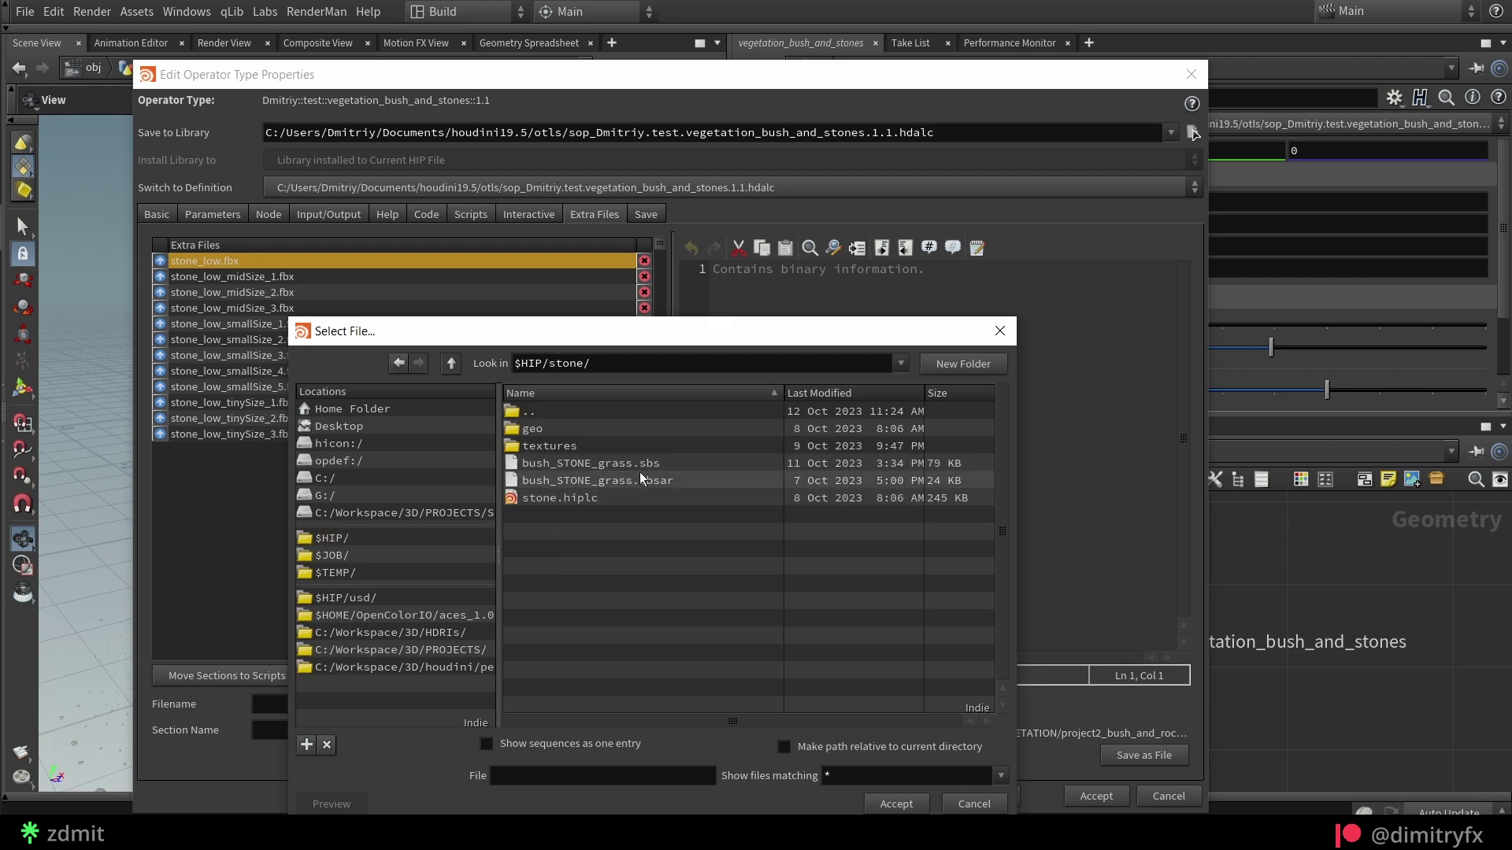
double_click(590, 432)
click(617, 482)
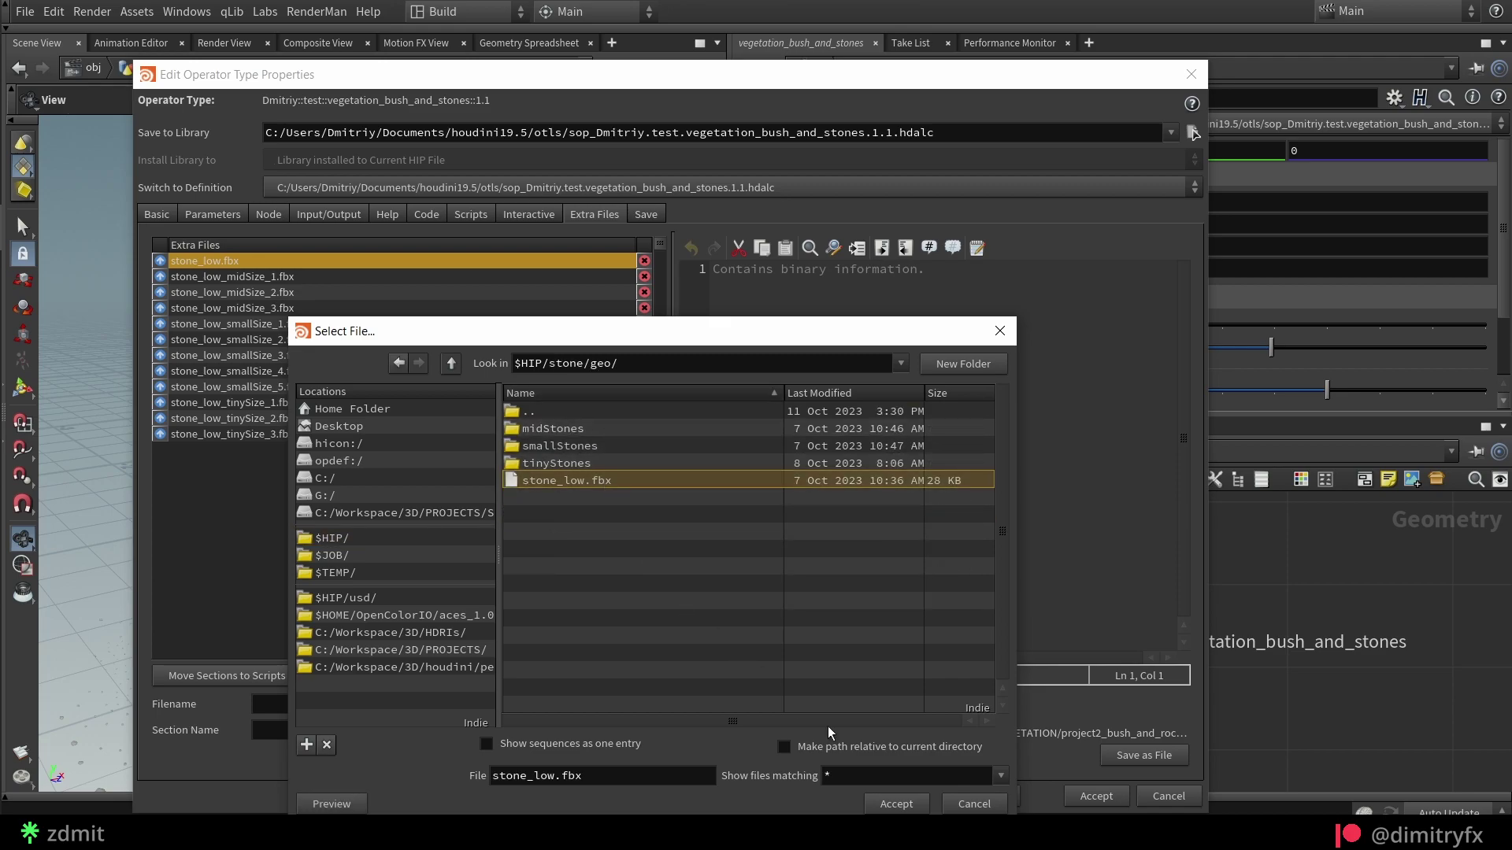
click(975, 804)
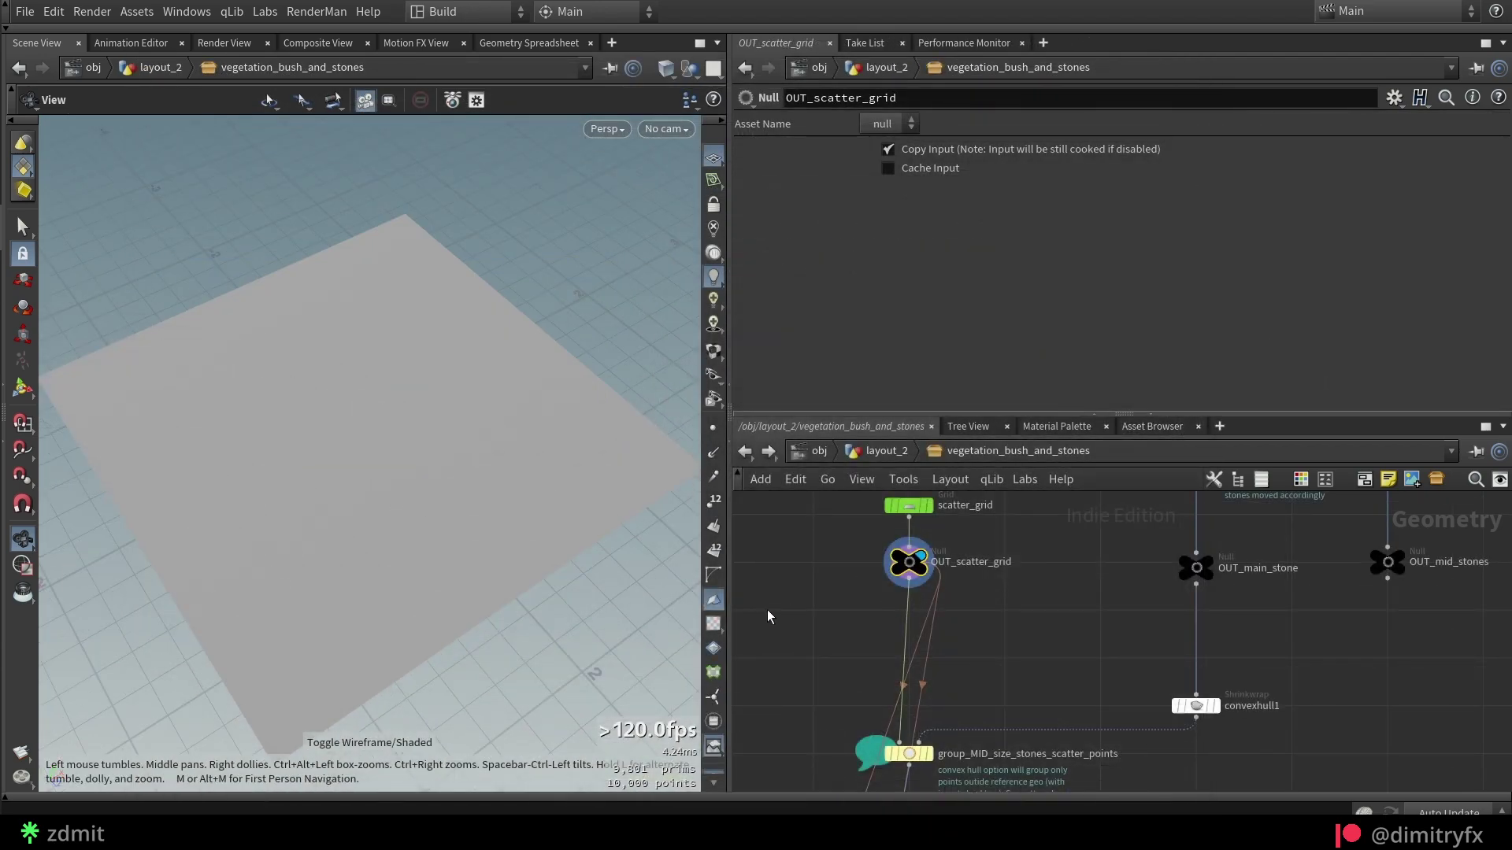
Step: Display the scatter_MID_stones_mask node below the scatter grid and toggle the visualizer of its combined mask
middle_drag(887, 716, 892, 608)
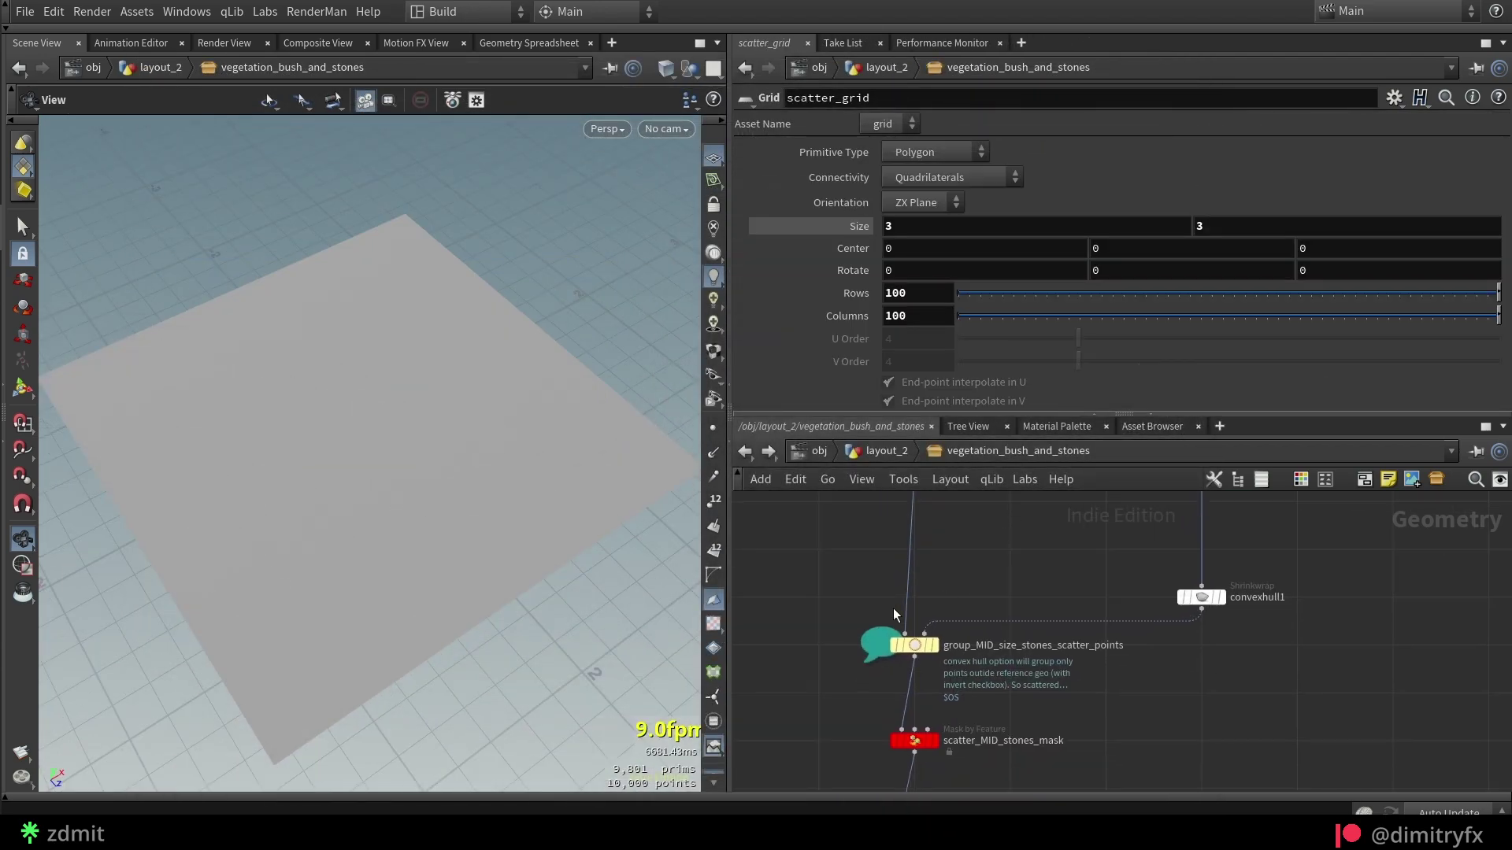
click(913, 645)
click(913, 740)
click(935, 740)
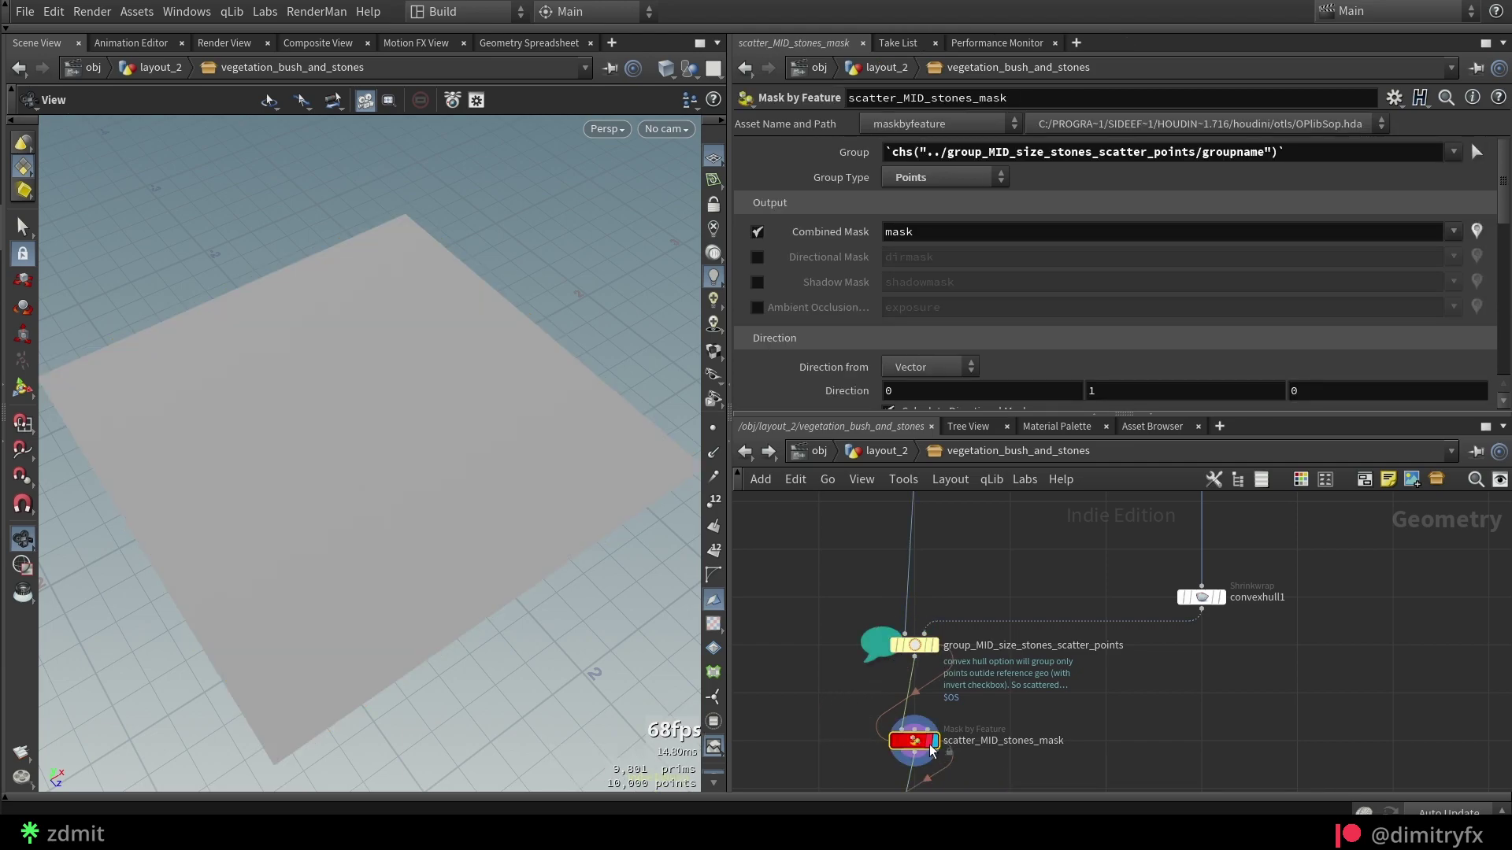
click(1475, 231)
click(1476, 230)
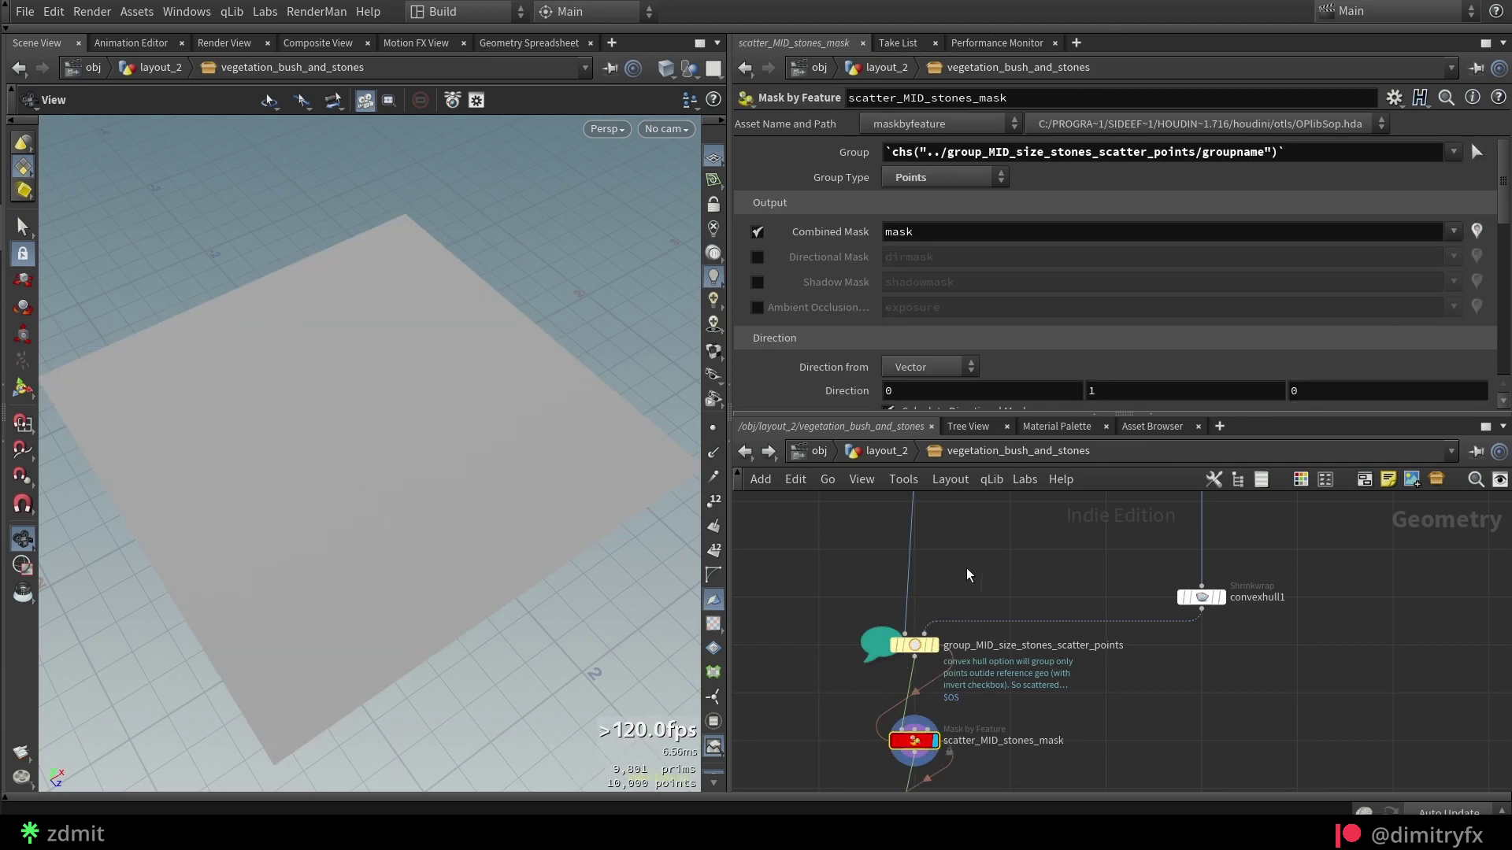
Step: Display group_MID_size_stones_scatter_points with convexhull1 as a template and inspect the grouped points around the main stone
click(913, 645)
middle_drag(1071, 526, 1006, 615)
click(1137, 685)
click(1152, 685)
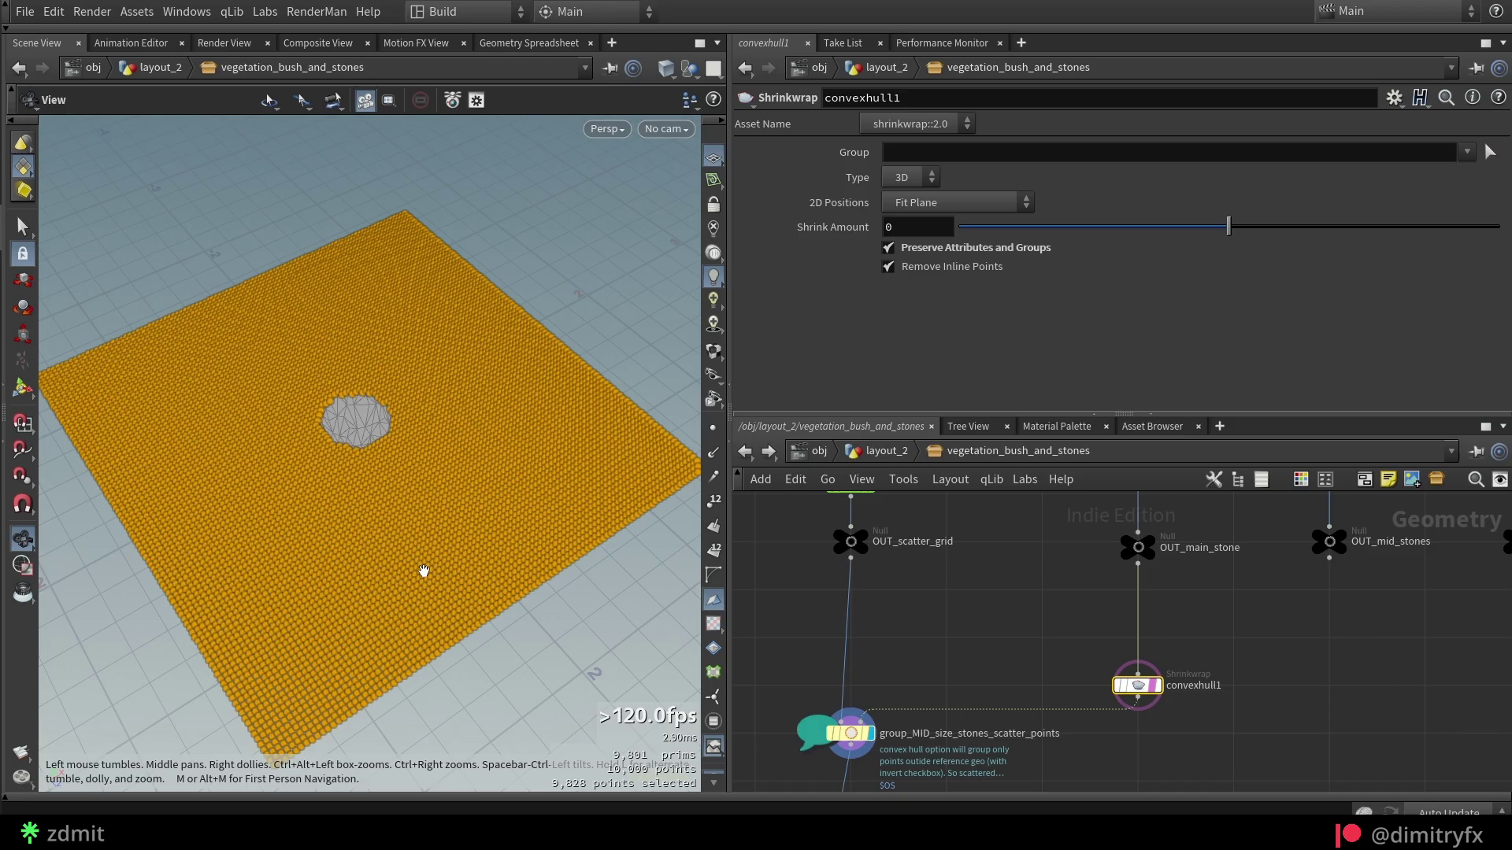
drag(422, 571, 418, 478)
scroll(331, 495, up, 5)
drag(331, 494, 335, 404)
Step: Display the convexhull1 Shrinkwrap node and inspect the hull geometry and node information
key(f)
key(e)
middle_drag(1022, 607, 989, 626)
drag(991, 626, 1049, 684)
click(1113, 711)
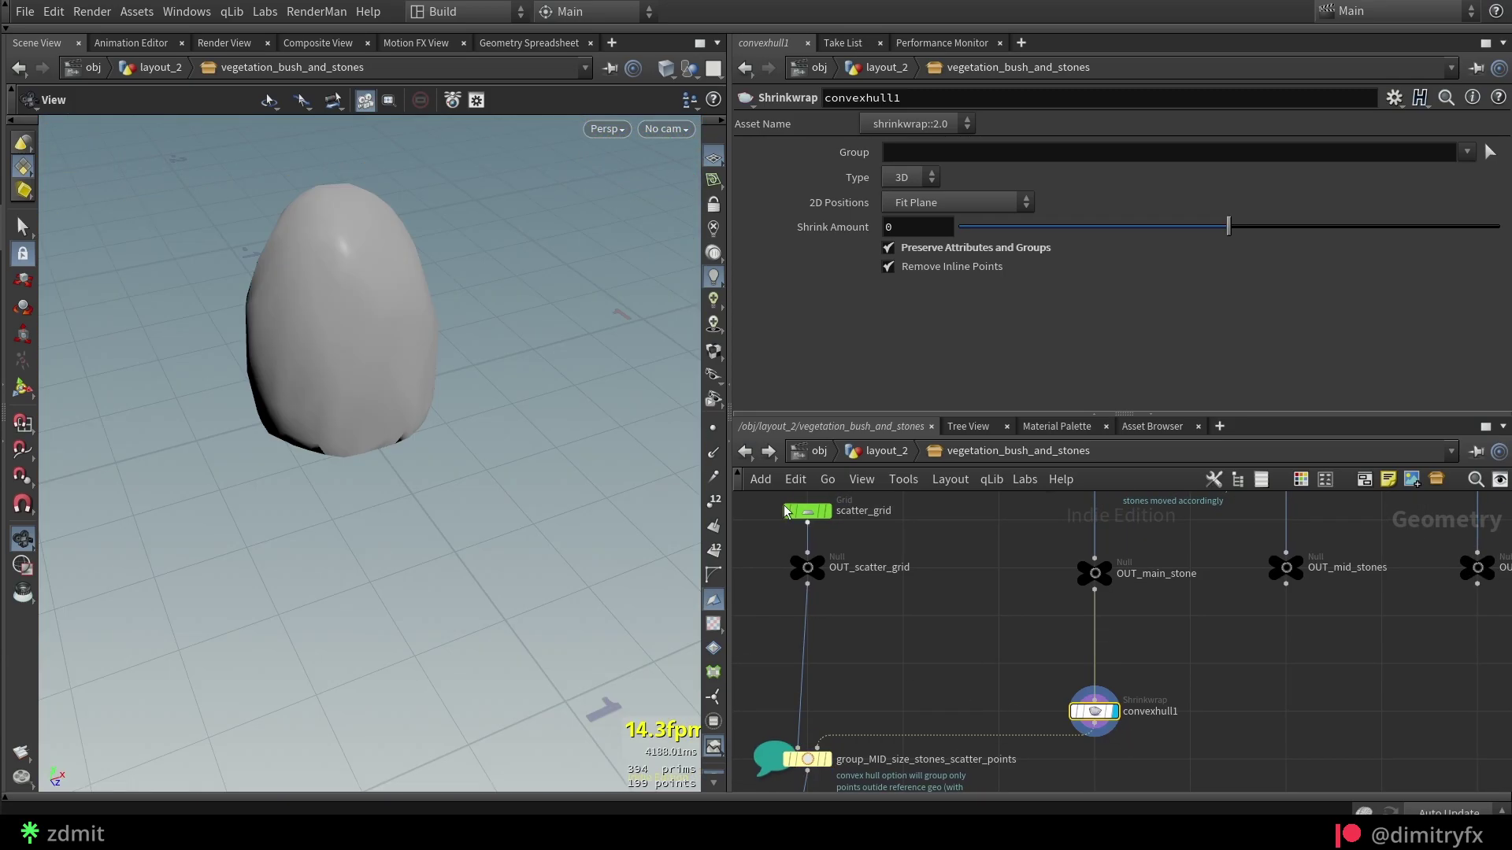
click(888, 247)
middle_click(1101, 711)
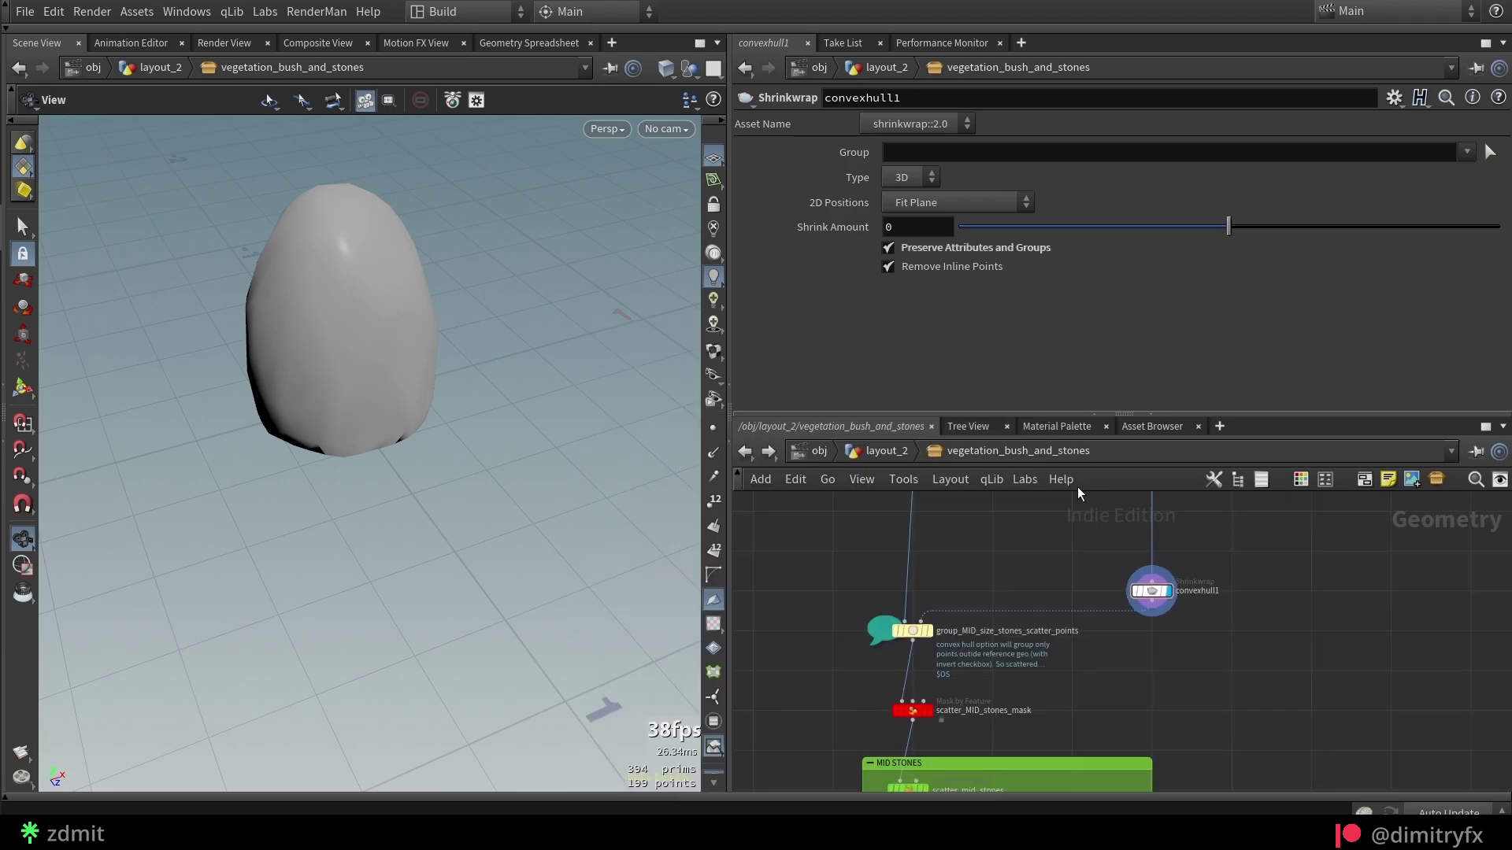
Step: Display group_MID_size_stones_scatter_points and review its base group, bounding type options and remaining inclusion settings
scroll(835, 625, up, 3)
drag(836, 715, 1124, 594)
key(r)
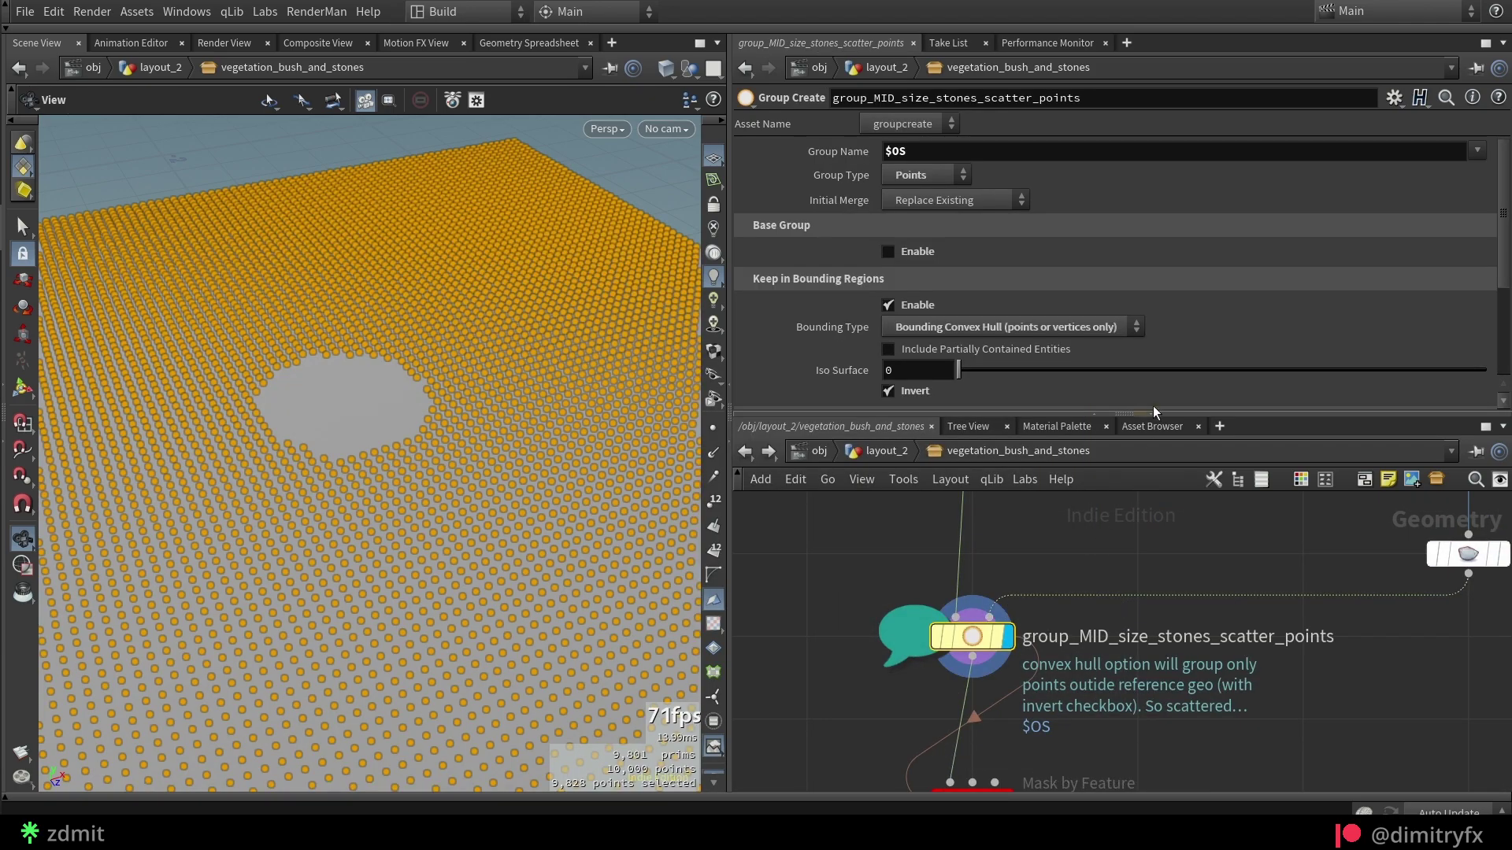
click(906, 250)
click(904, 249)
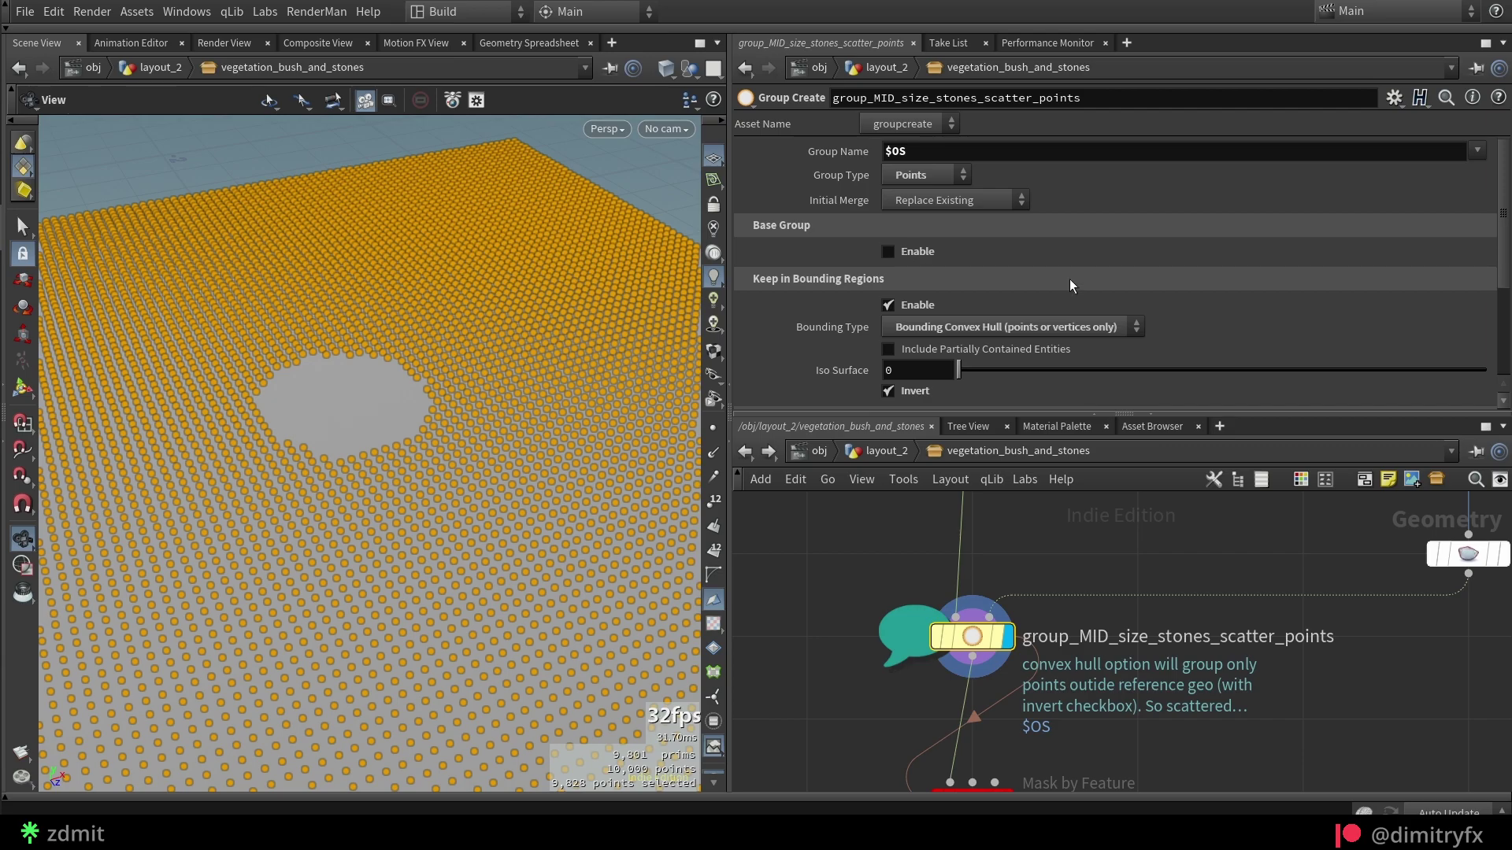
click(914, 326)
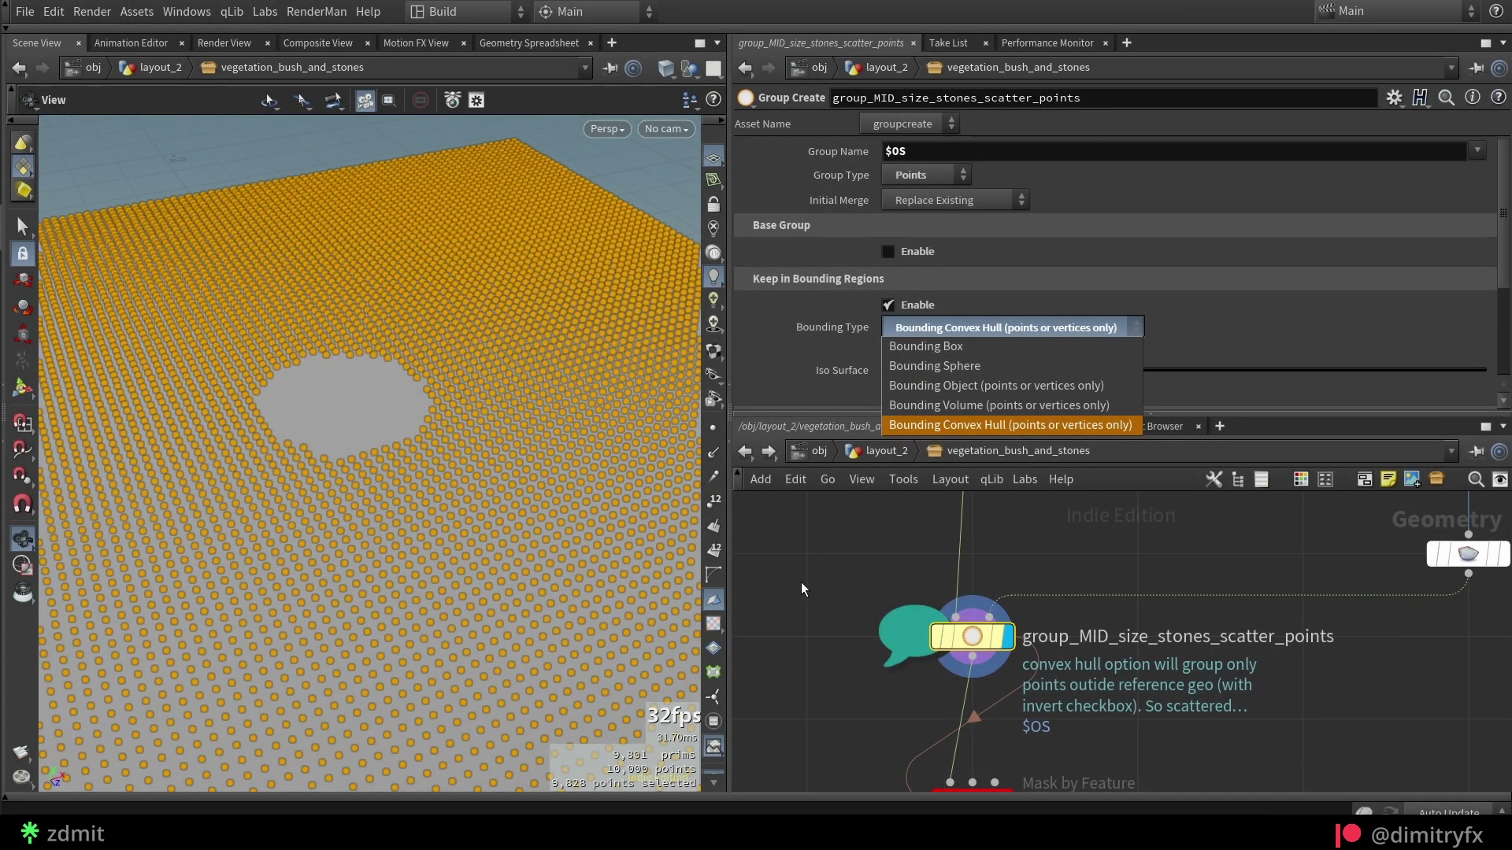
click(1099, 329)
scroll(930, 398, down, 2)
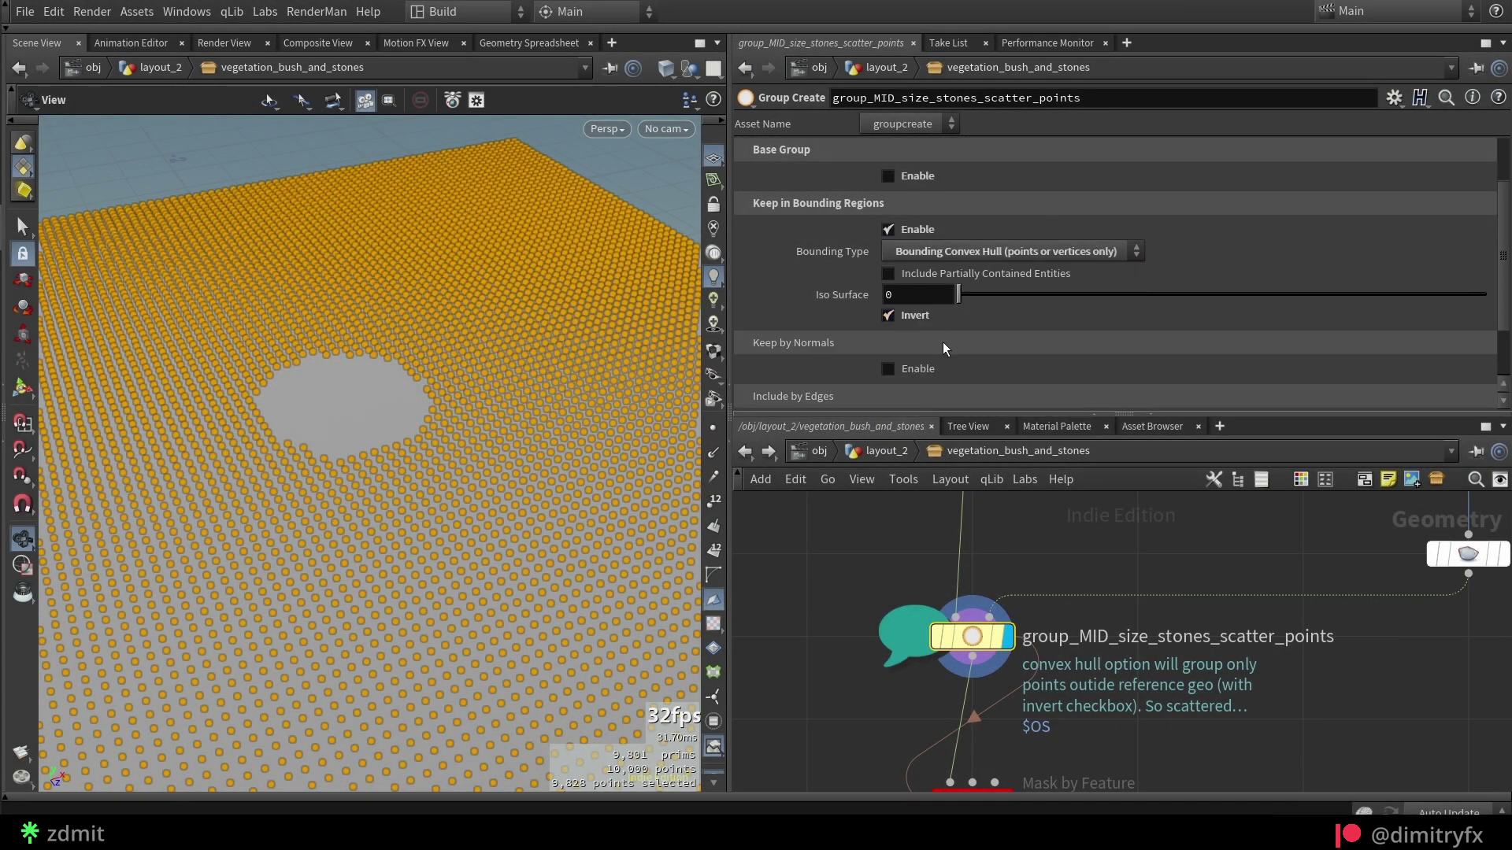
scroll(861, 592, down, 3)
scroll(1037, 272, up, 2)
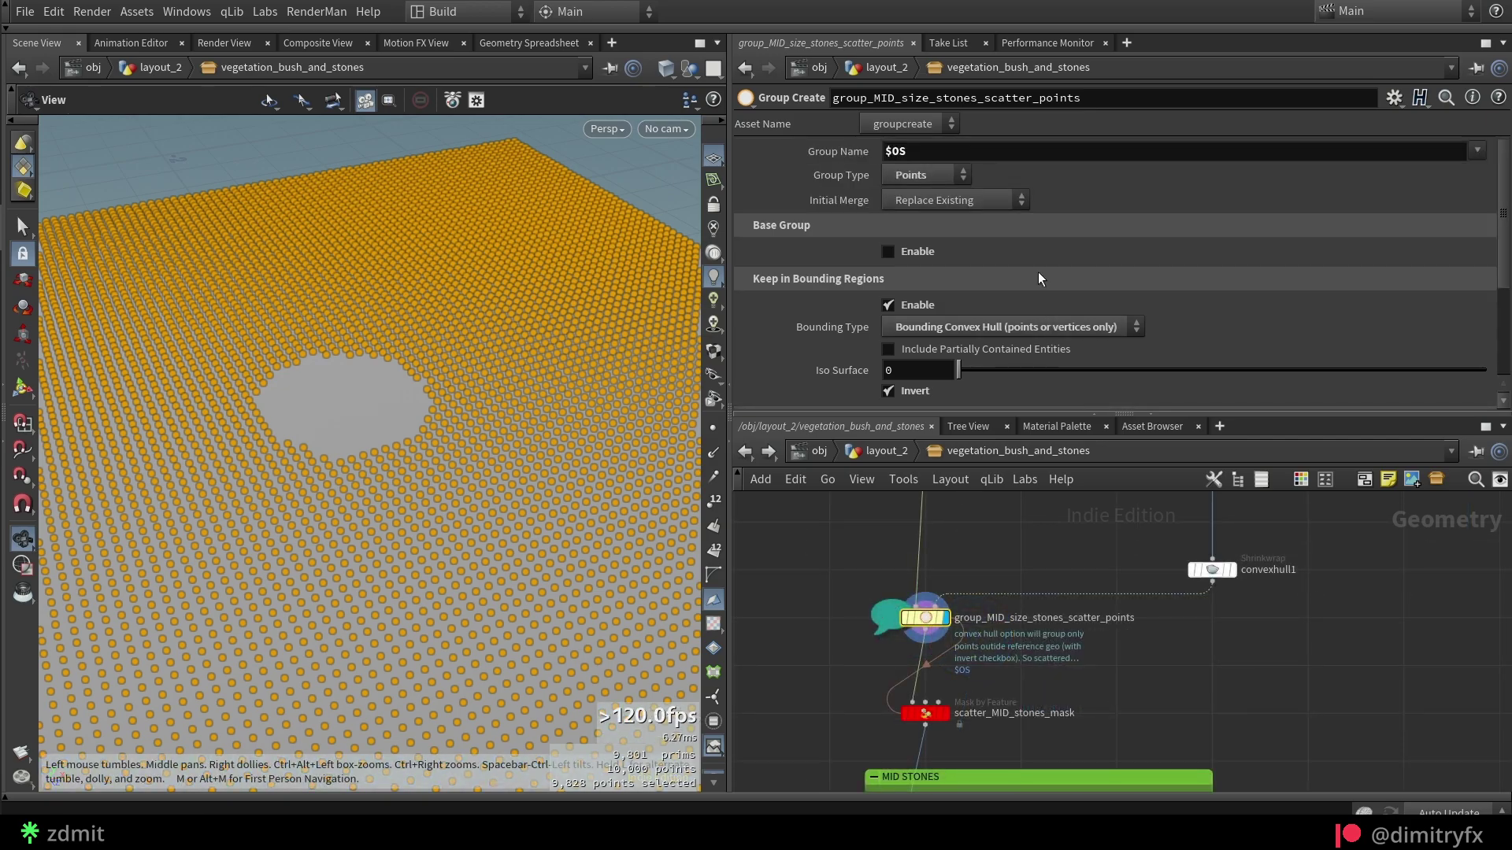
Step: Copy the group node's Group Name parameter, then review the group reference on scatter_MID_stones_mask and keep its Group Type at Points
right_click(918, 151)
click(987, 366)
click(925, 714)
right_click(961, 153)
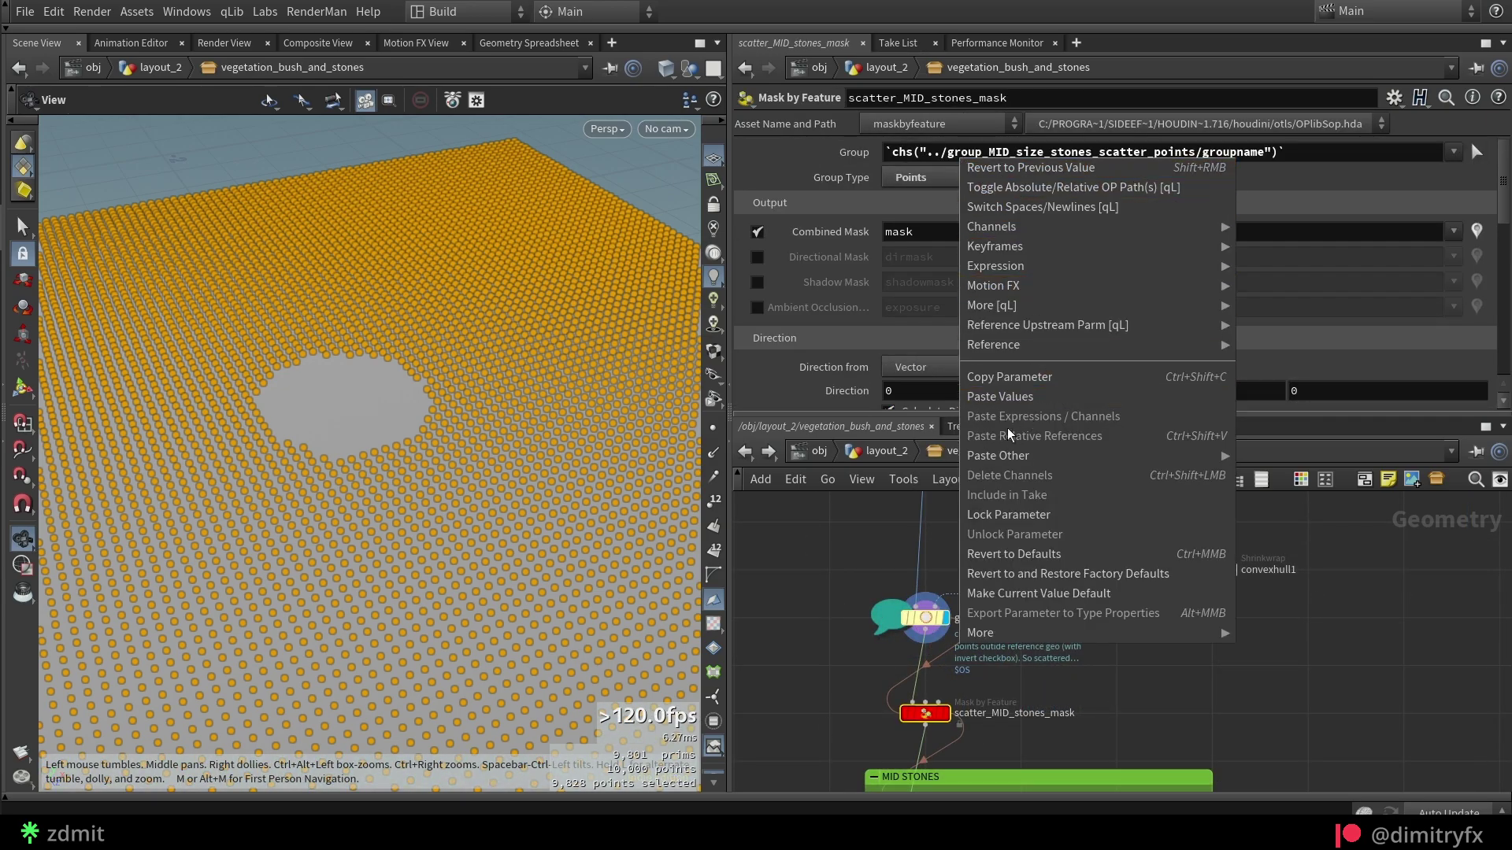
key(Escape)
click(929, 178)
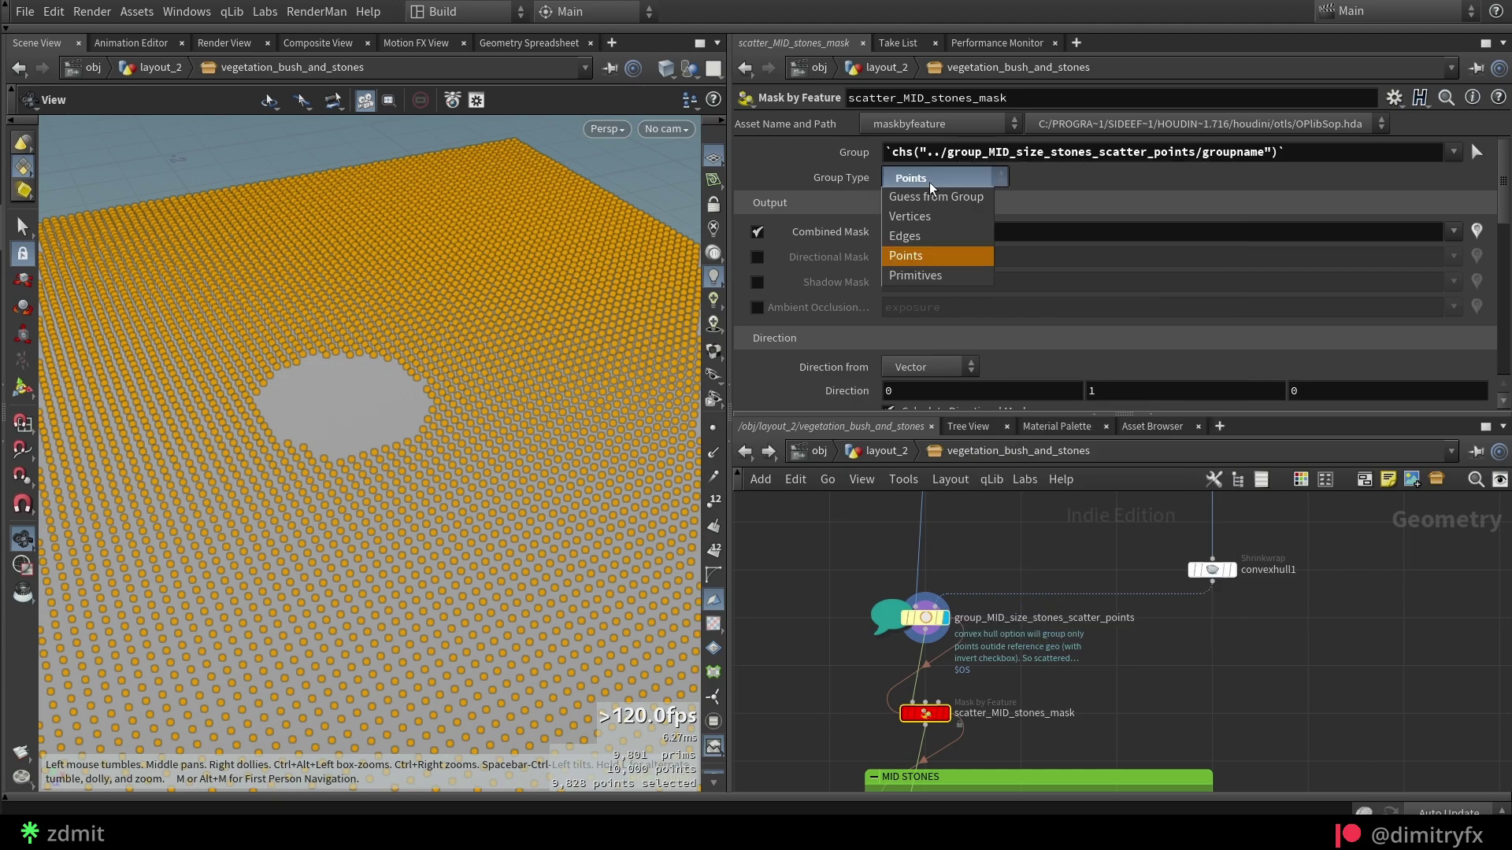
click(918, 258)
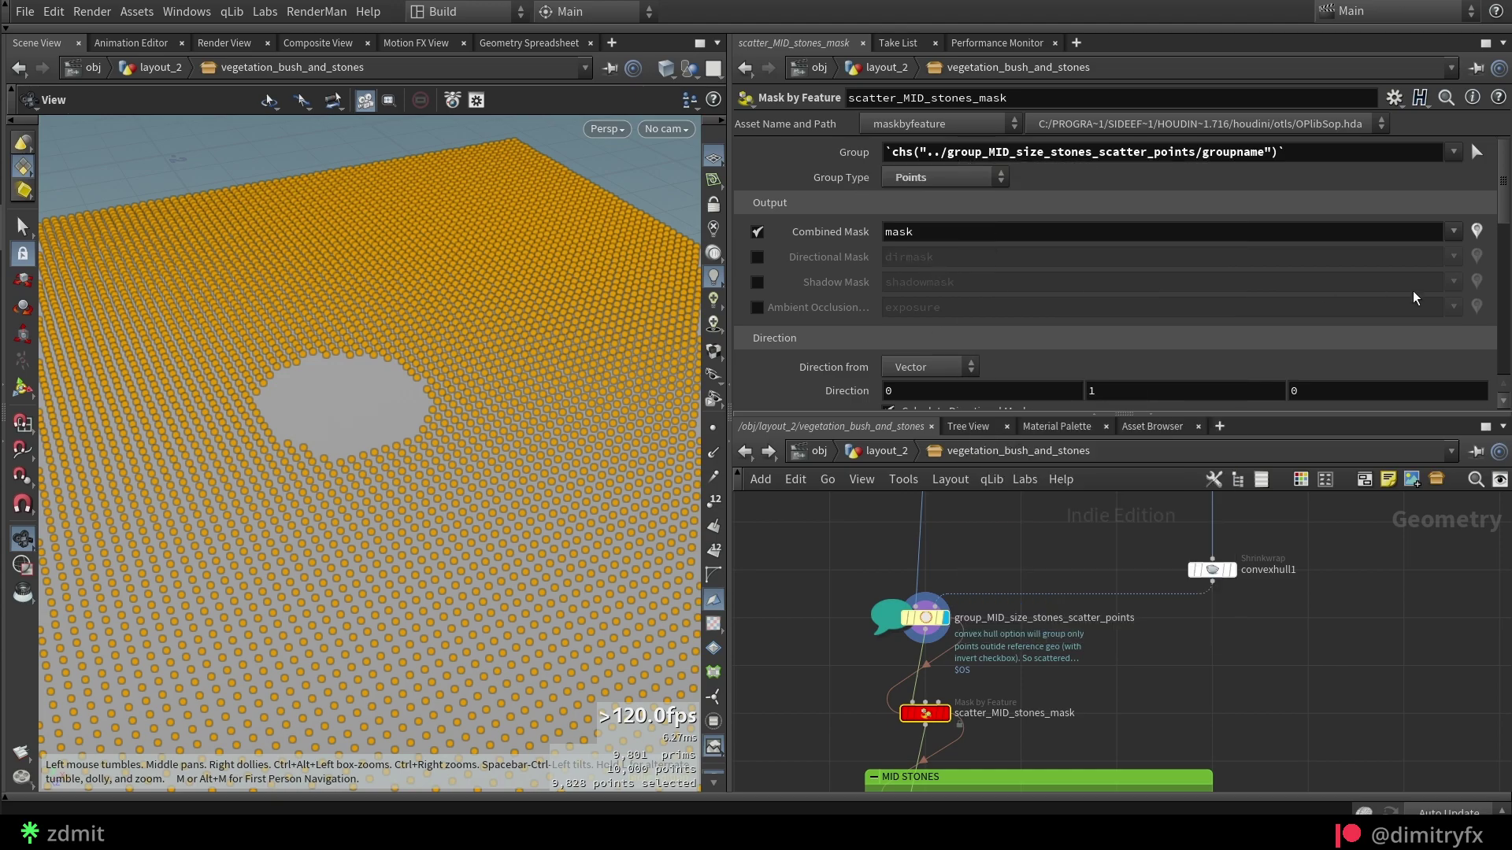
Step: Display scatter_MID_stones_mask with convexhull1 as a template and examine its direction and shadow settings
click(945, 713)
click(1213, 570)
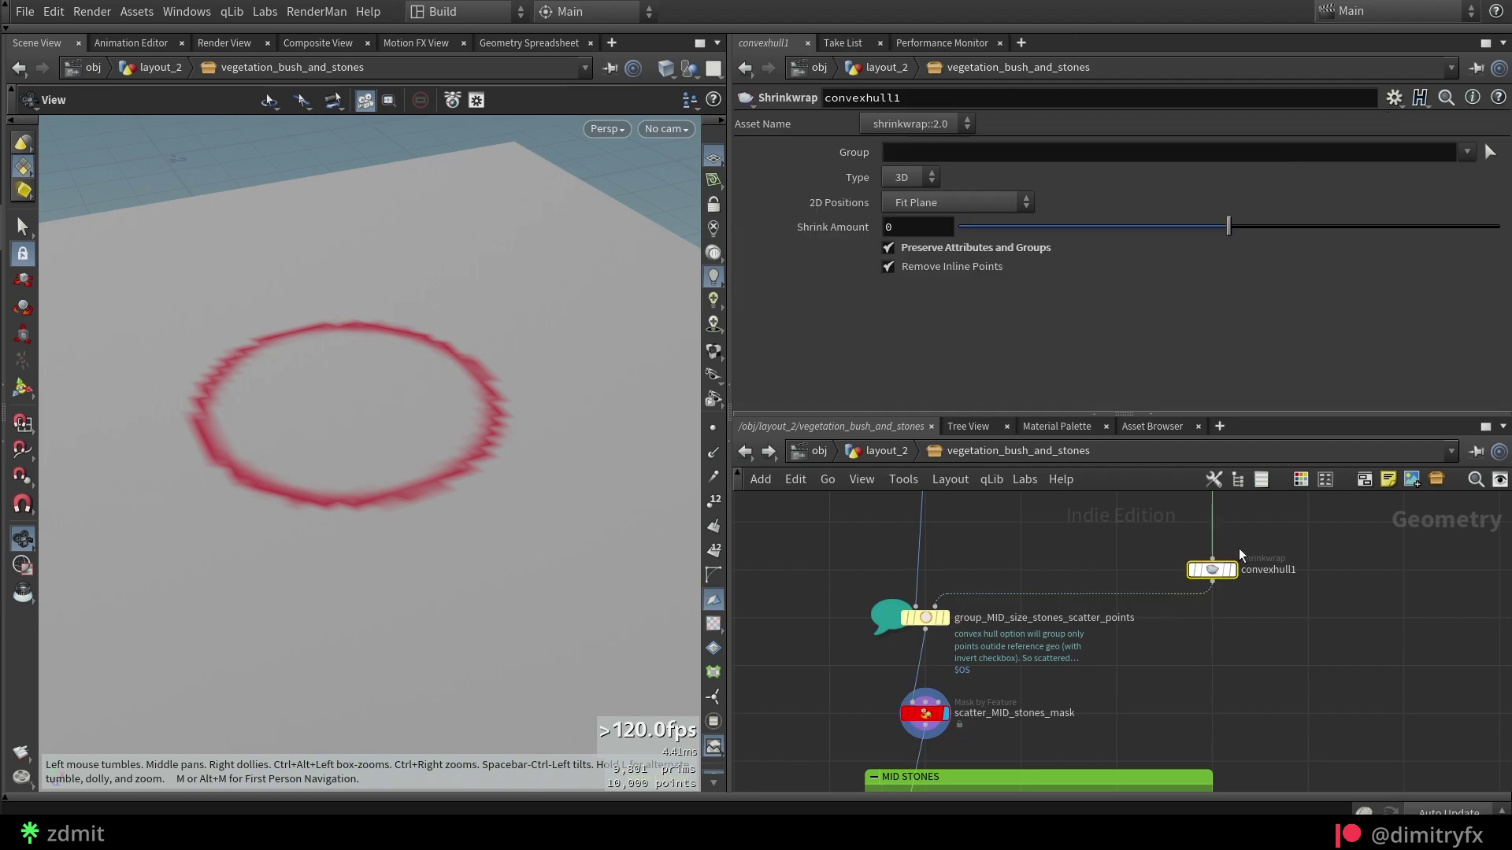
click(922, 714)
scroll(943, 360, down, 8)
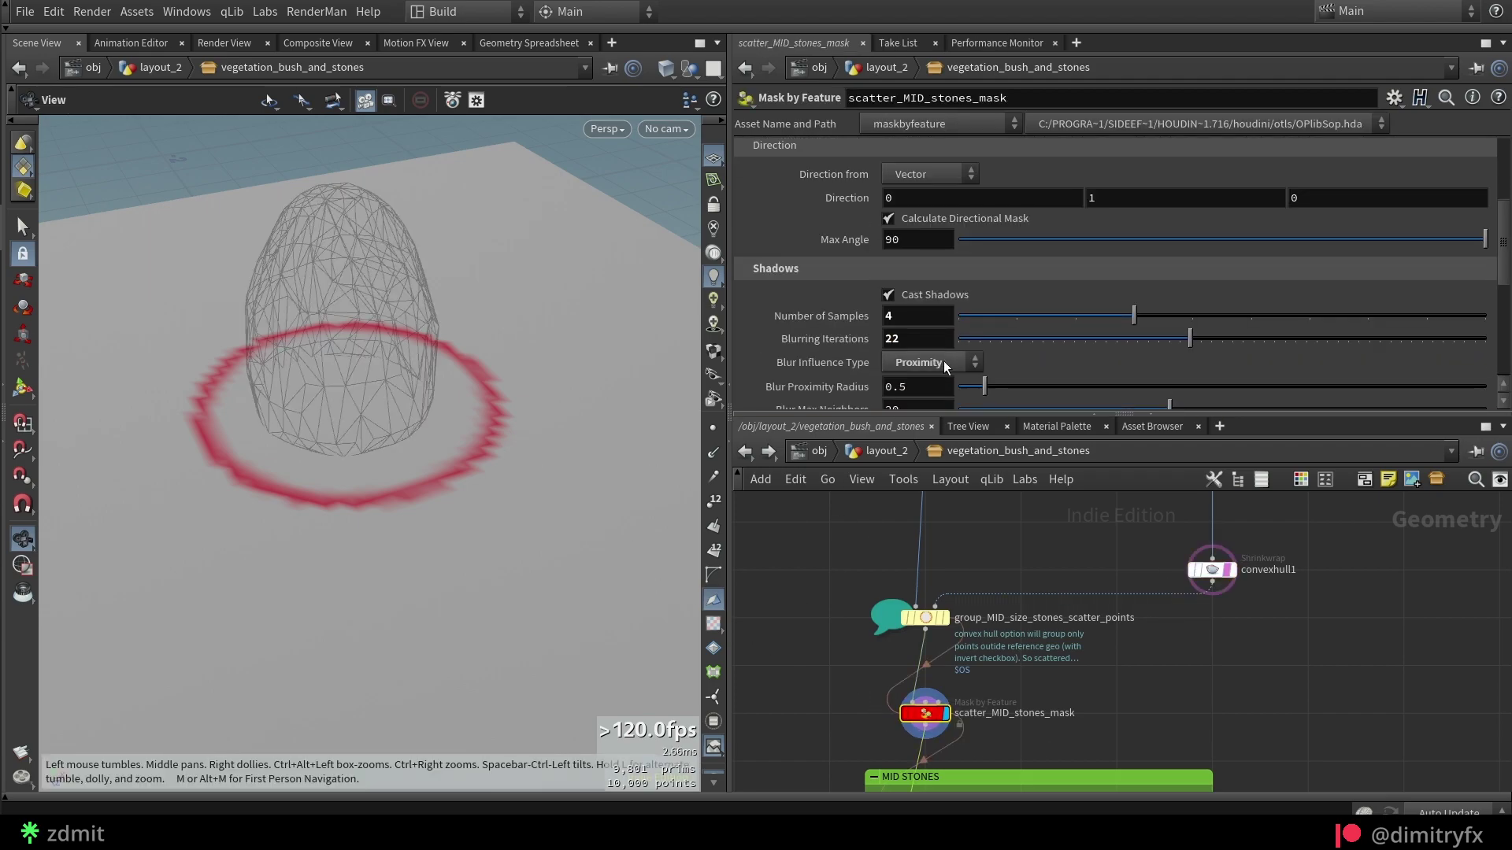
Step: Try shifting the end point of scatter_MID_stones_mask's Combined Mask Ramp, undo the shift, and save the scene
drag(1025, 212, 1131, 293)
scroll(1027, 335, down, 5)
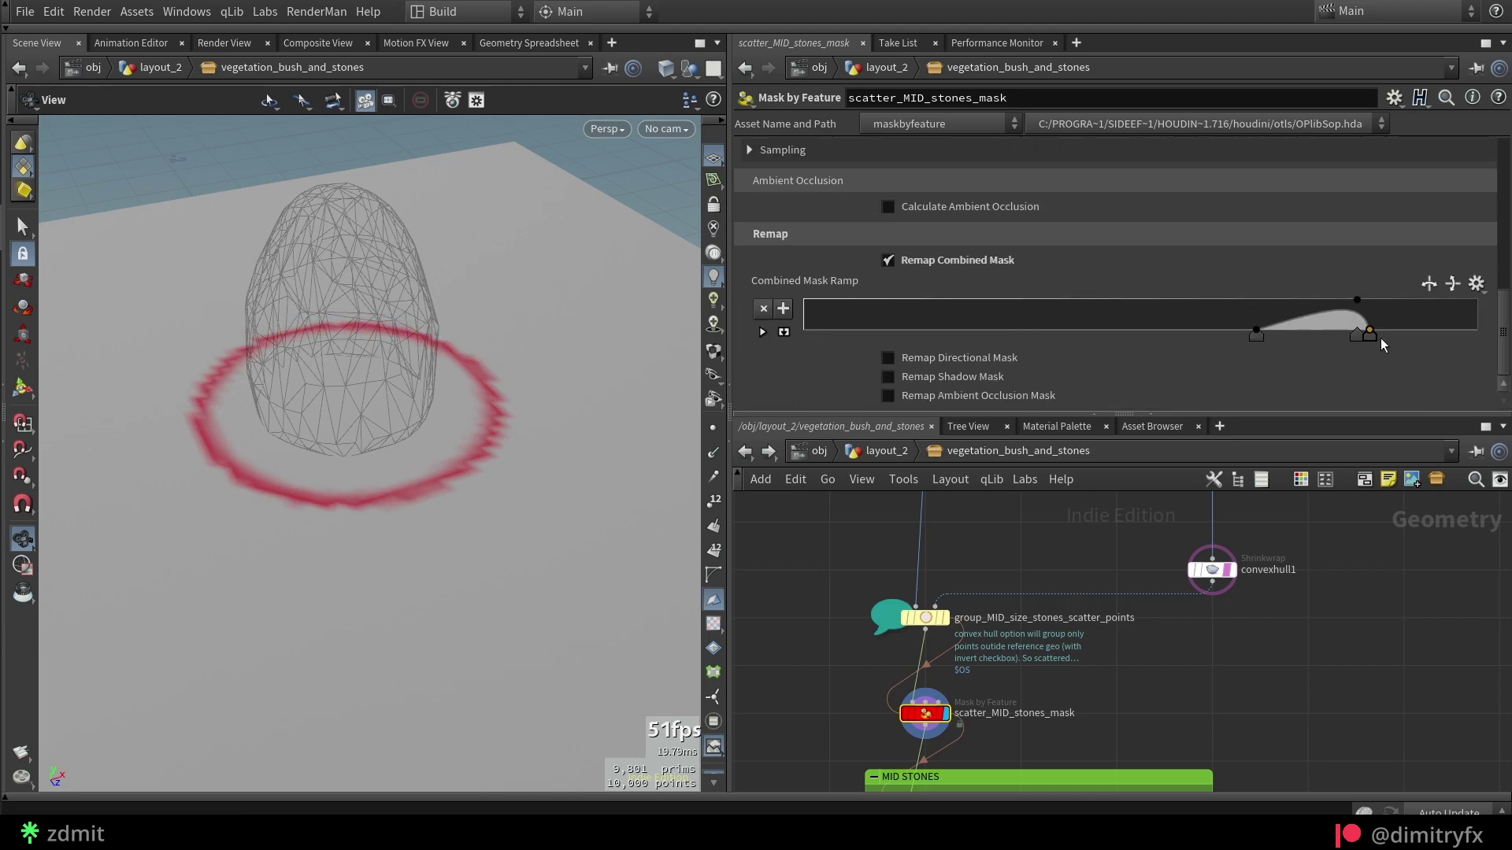
mouse_move(1374, 339)
mouse_down()
mouse_move(1462, 344)
mouse_move(1370, 340)
mouse_move(1363, 323)
mouse_move(1382, 347)
mouse_up()
key(ctrl+z)
middle_drag(1011, 737, 1044, 615)
key(ctrl+s)
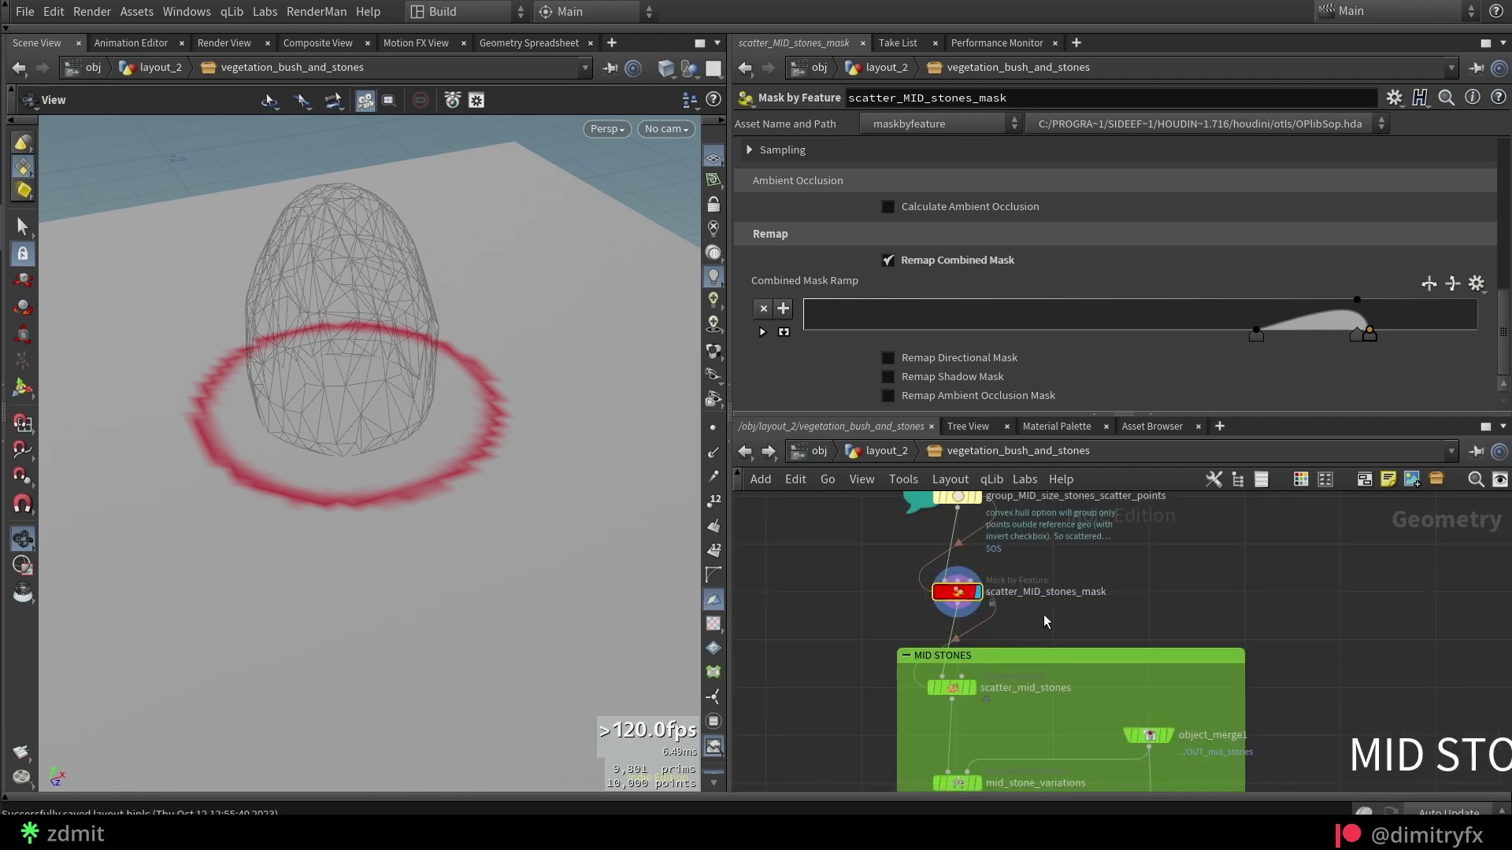
Step: Copy the Combined Mask output parameter of scatter_MID_stones_mask
scroll(994, 282, up, 8)
right_click(939, 211)
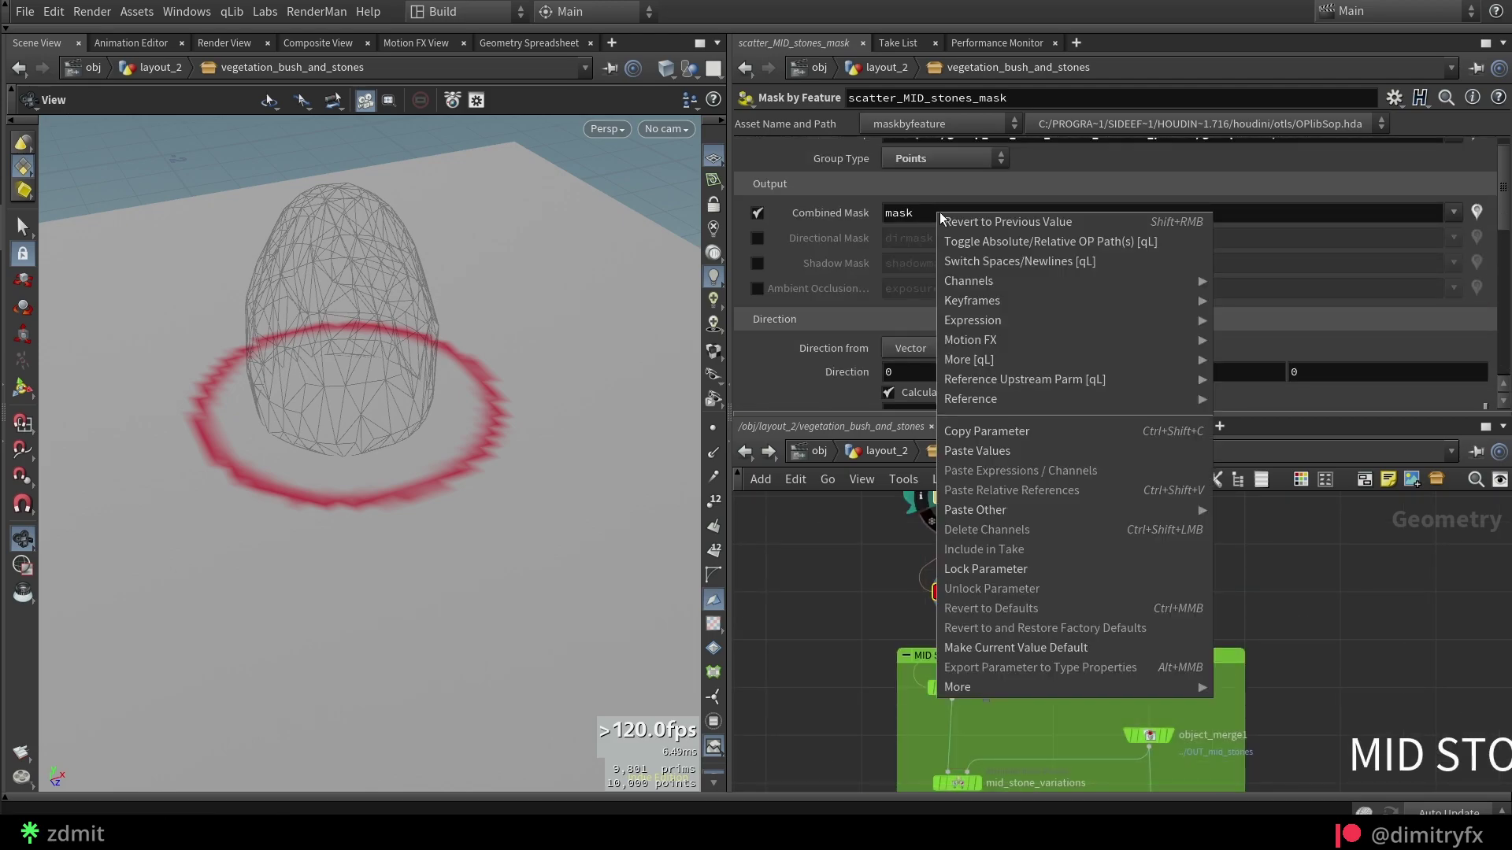
click(1017, 430)
middle_drag(835, 697, 857, 625)
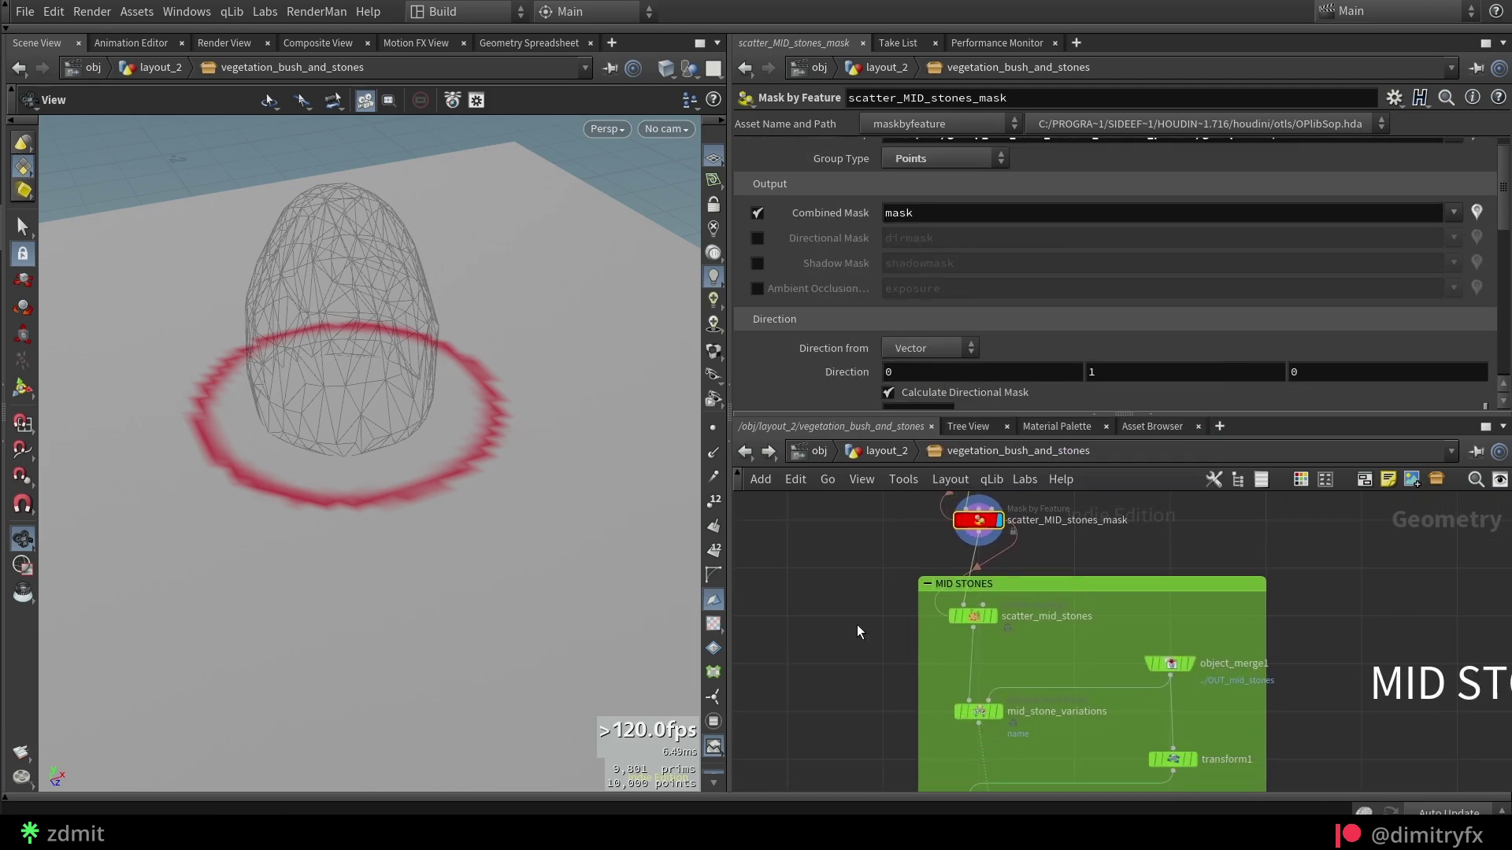
Step: Select scatter_mid_stones and review its Point Count Method and the Density Attribute's reference to the mask node
drag(1030, 608, 1004, 622)
scroll(1004, 622, up, 2)
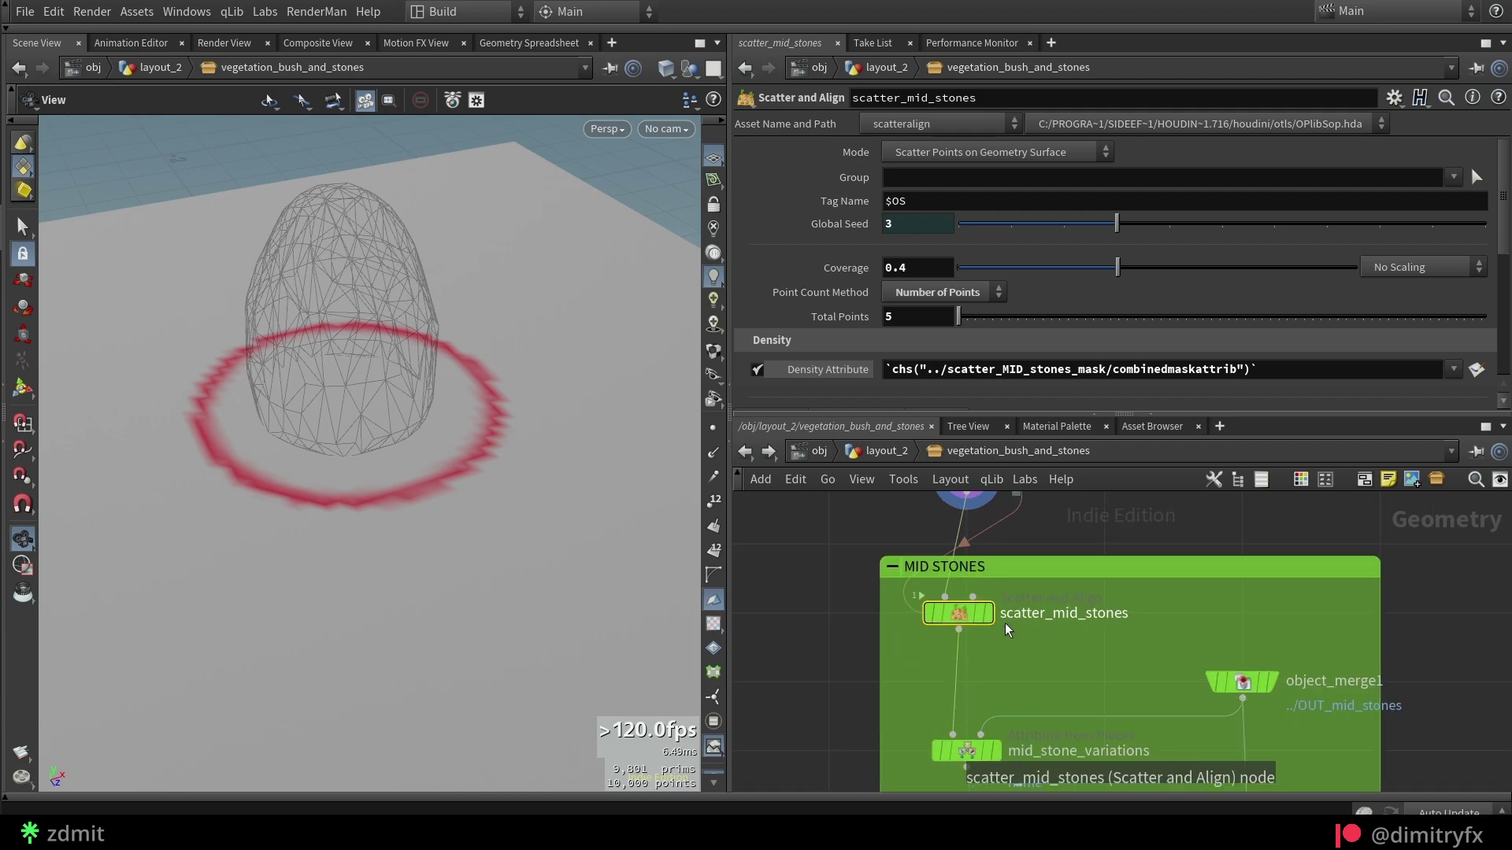
click(952, 293)
click(964, 371)
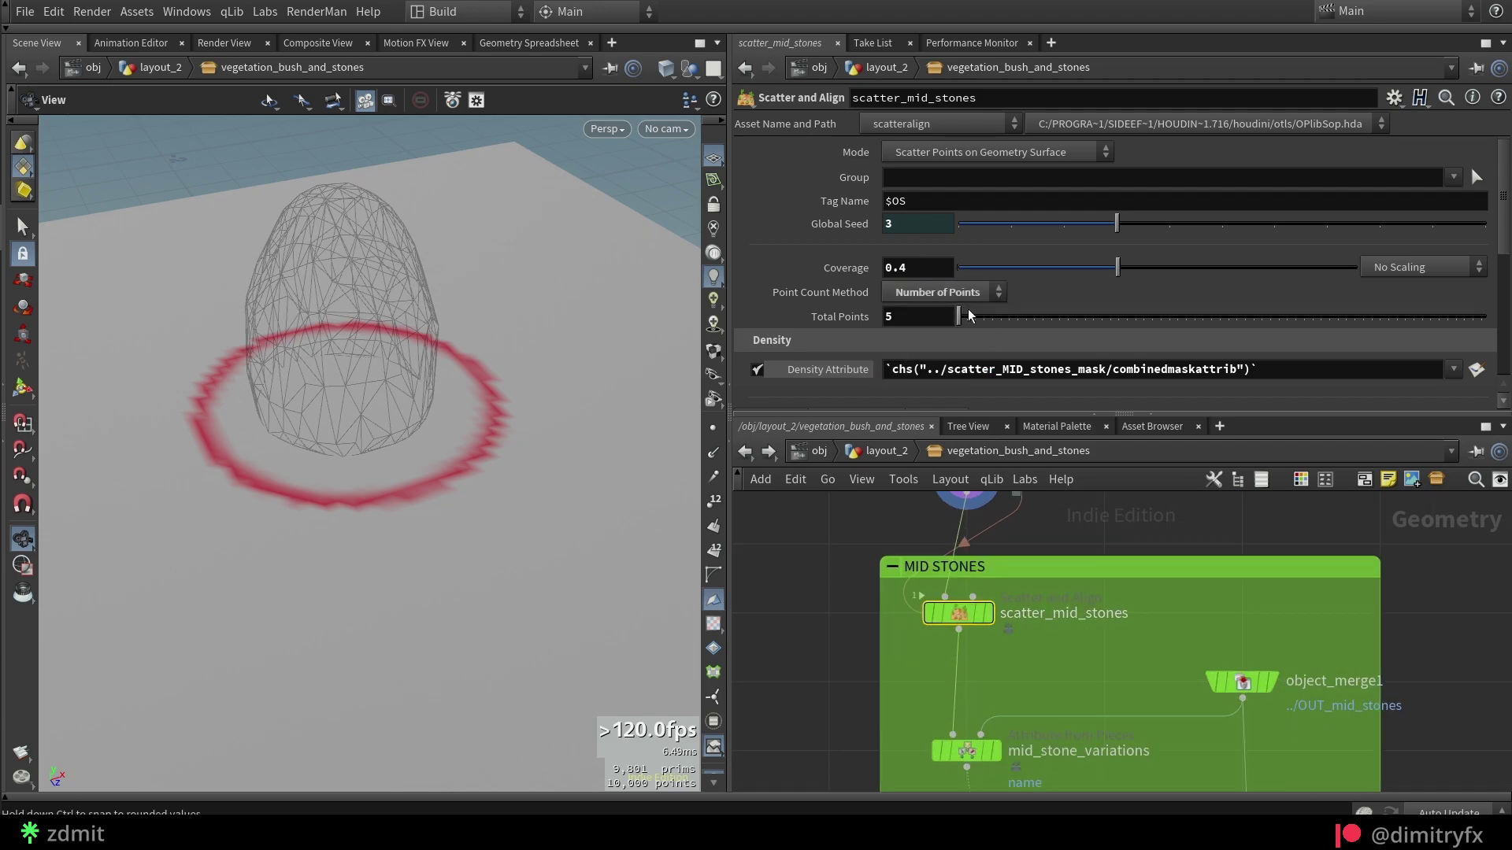
right_click(1021, 371)
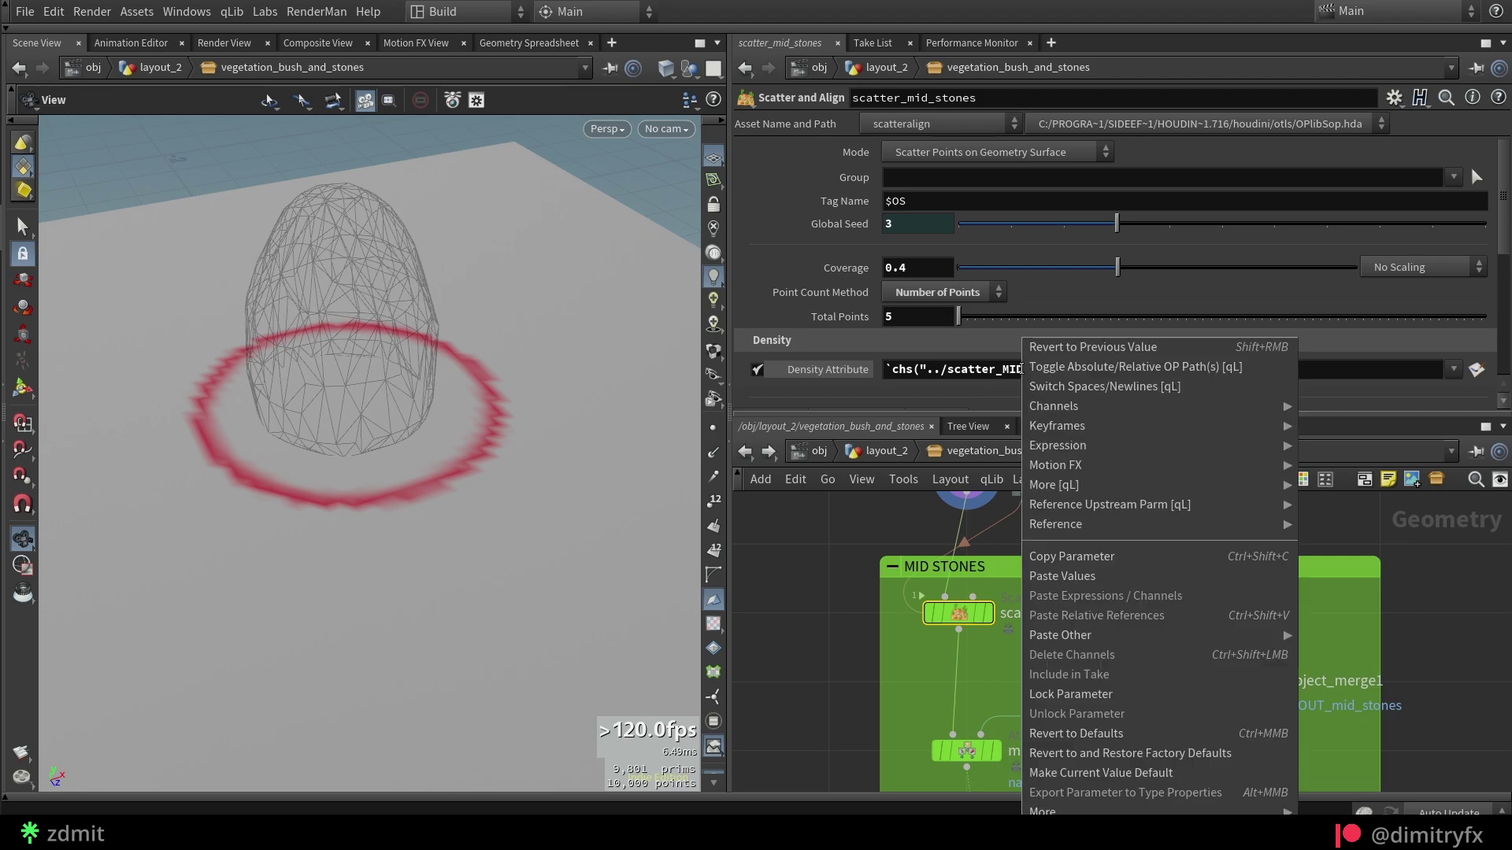
click(1128, 615)
Step: Review the random rotation settings of scatter_mid_stones and display its scattered points around the hull
scroll(1048, 339, down, 5)
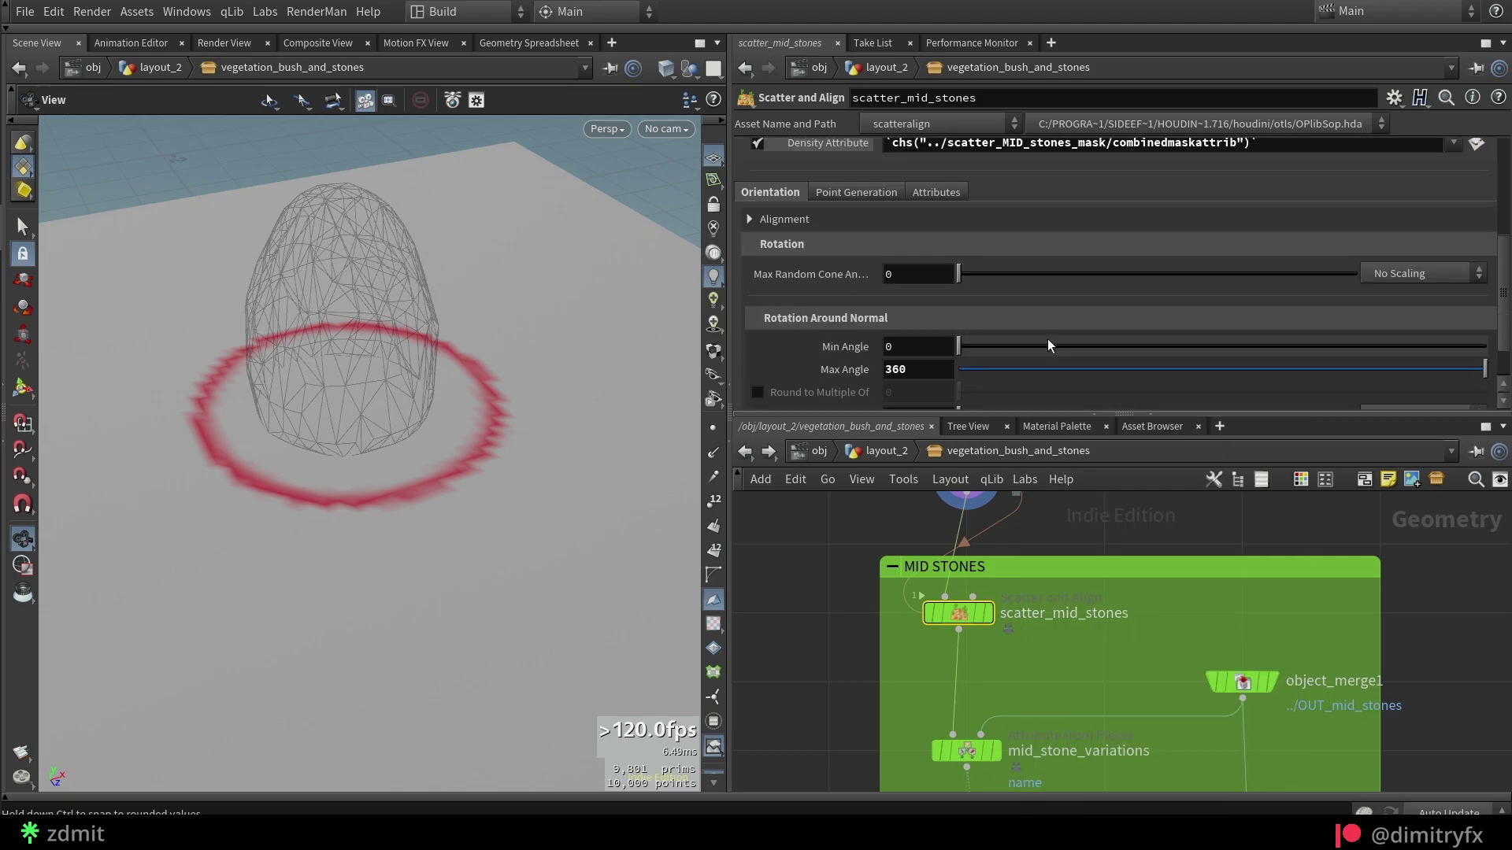
scroll(1047, 345, down, 1)
drag(1036, 323, 1442, 322)
scroll(1154, 373, up, 4)
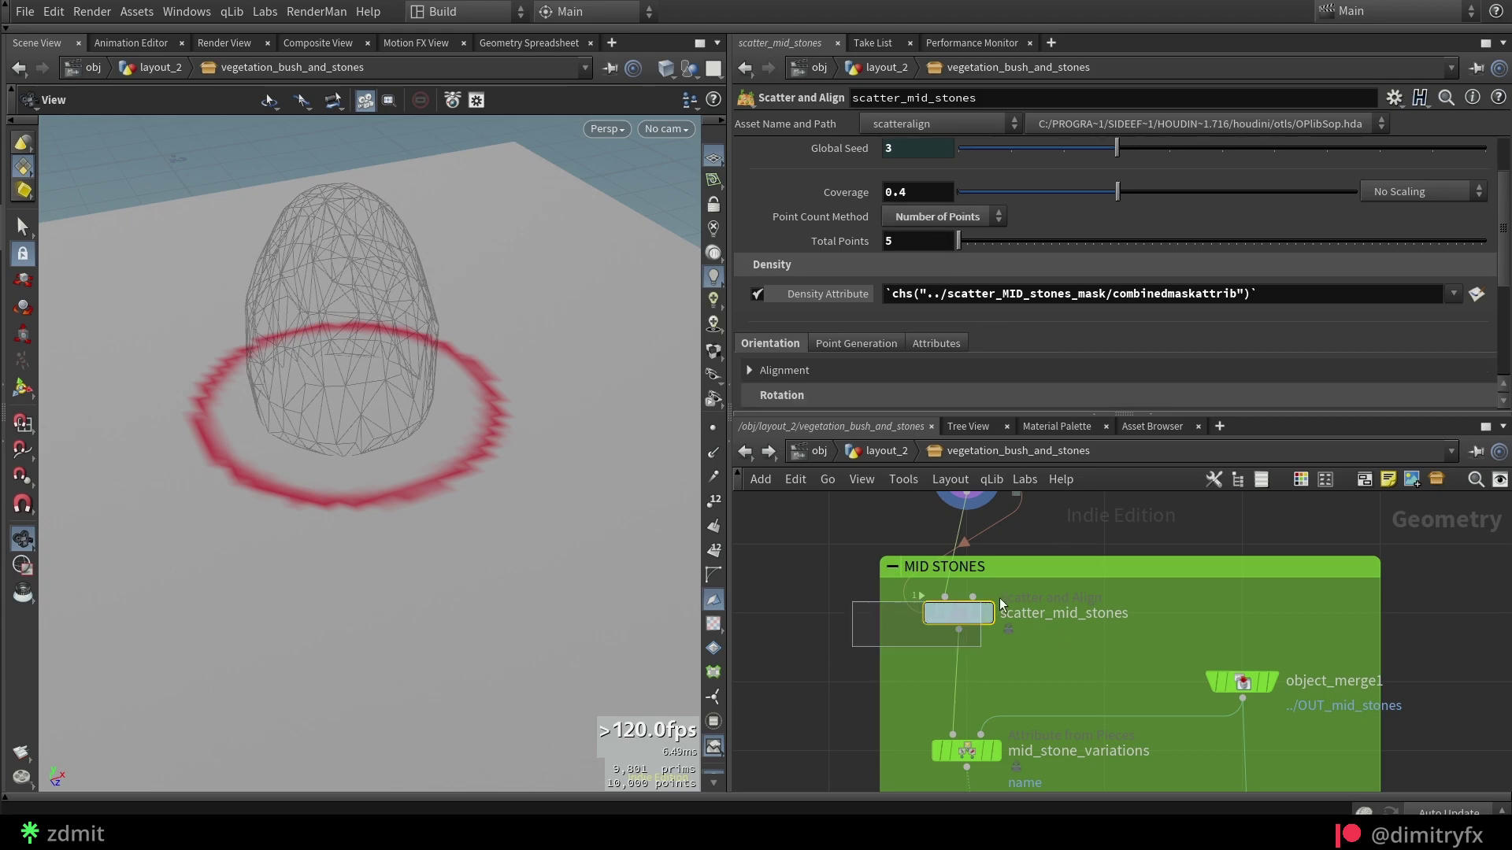
click(988, 612)
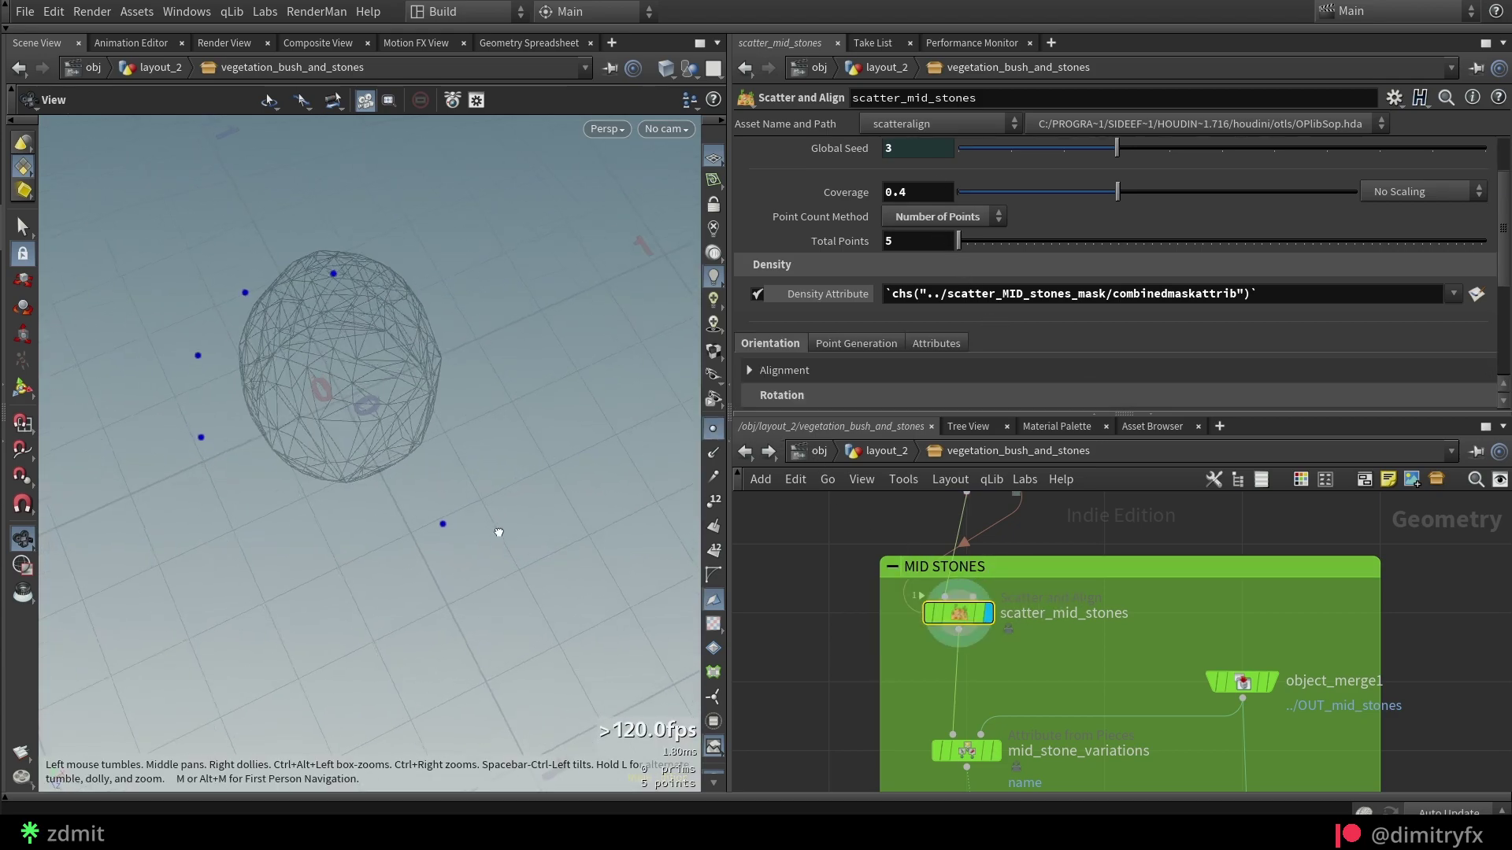
Step: Recheck the Combined Mask output on scatter_MID_stones_mask and review the coverage and density settings of scatter_mid_stones
middle_drag(1135, 574, 1144, 699)
click(972, 600)
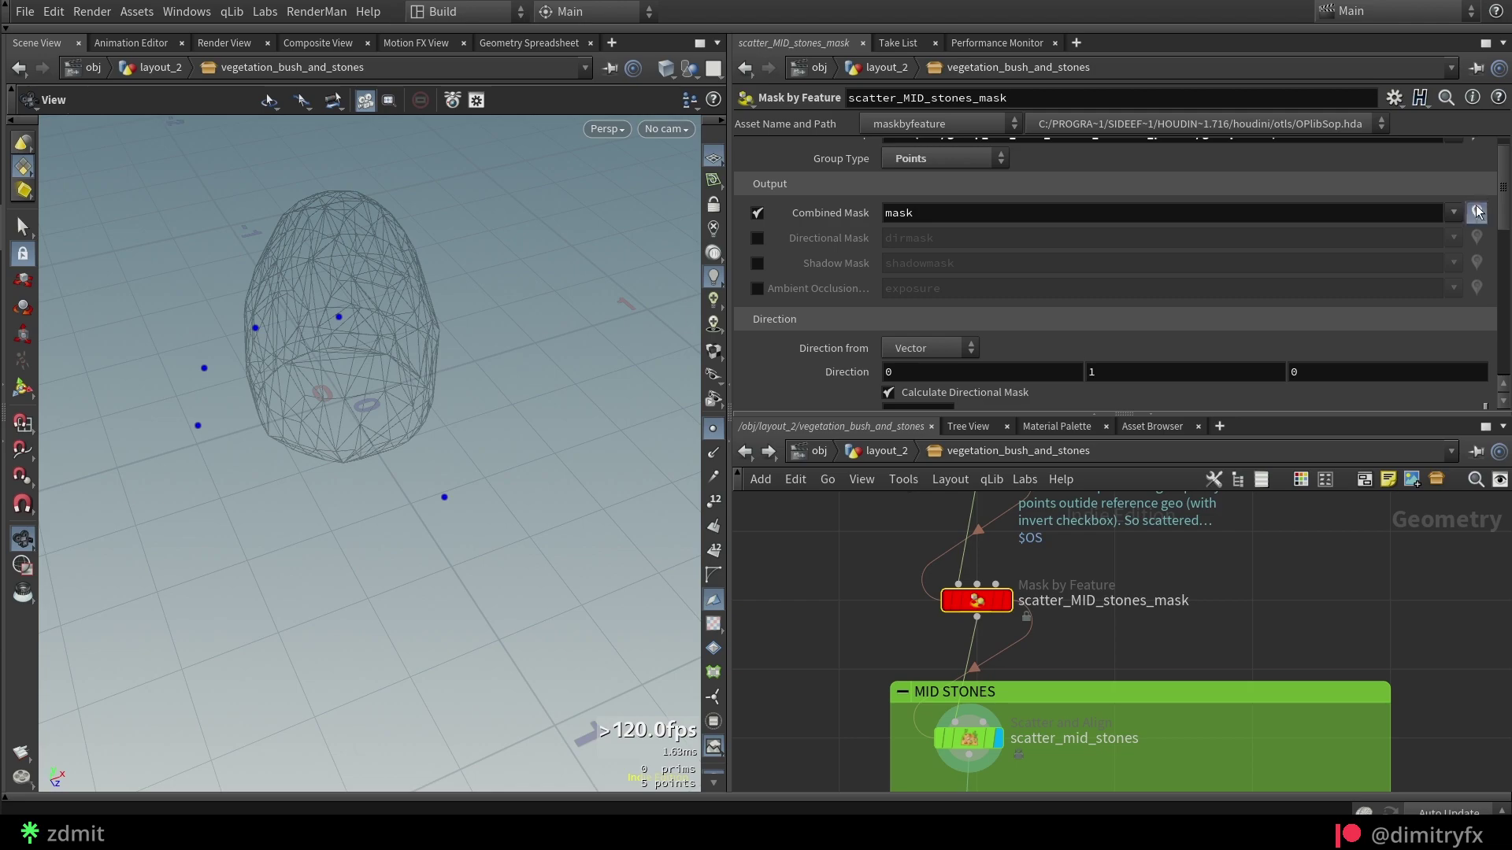
middle_drag(1136, 619, 1103, 418)
middle_drag(1015, 560, 1029, 631)
scroll(1029, 630, down, 2)
click(971, 614)
scroll(992, 350, up, 1)
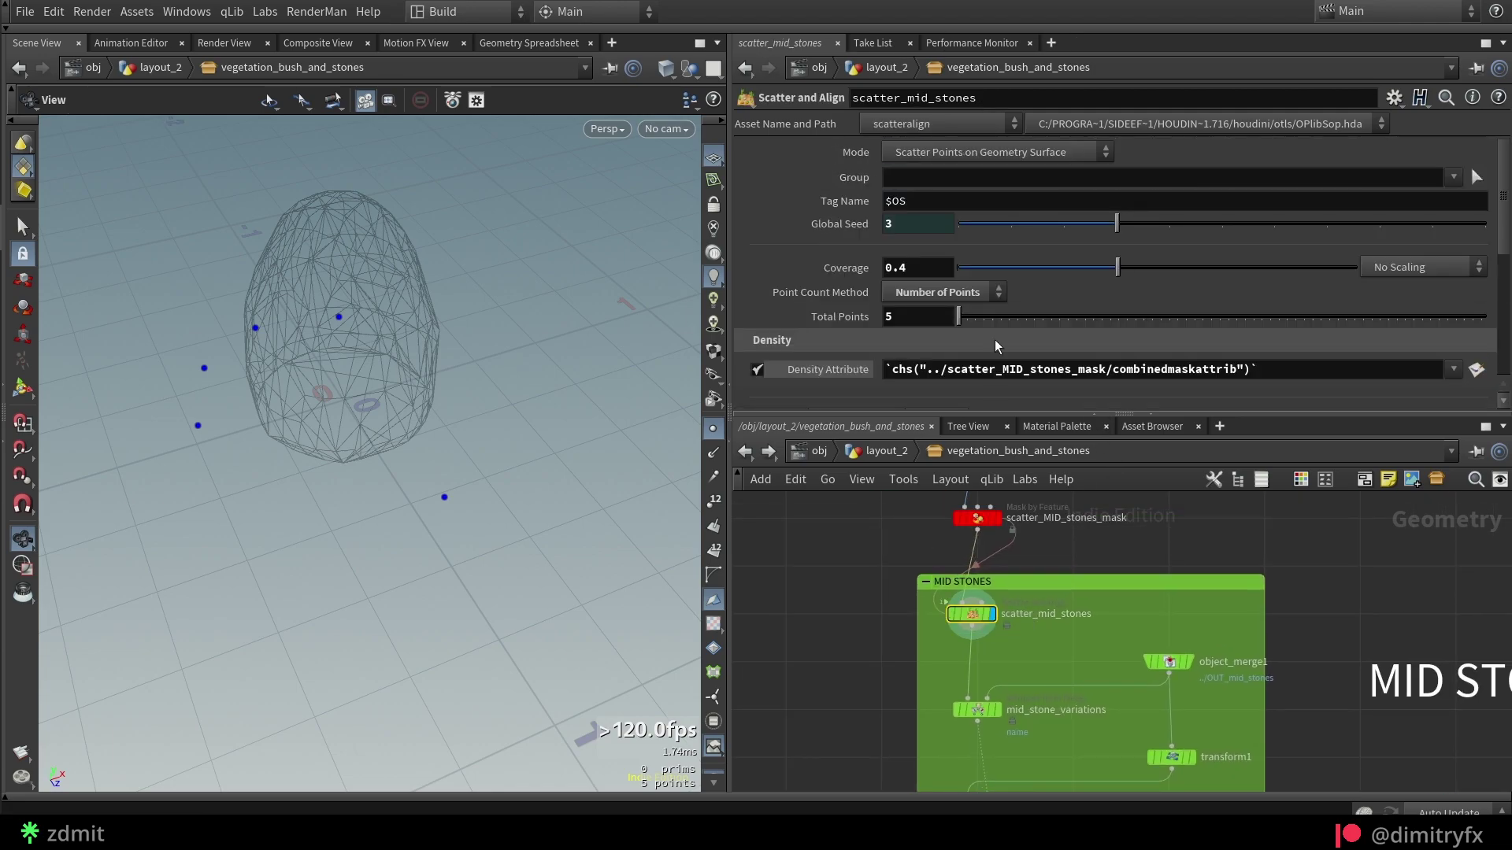
drag(1117, 268, 1178, 245)
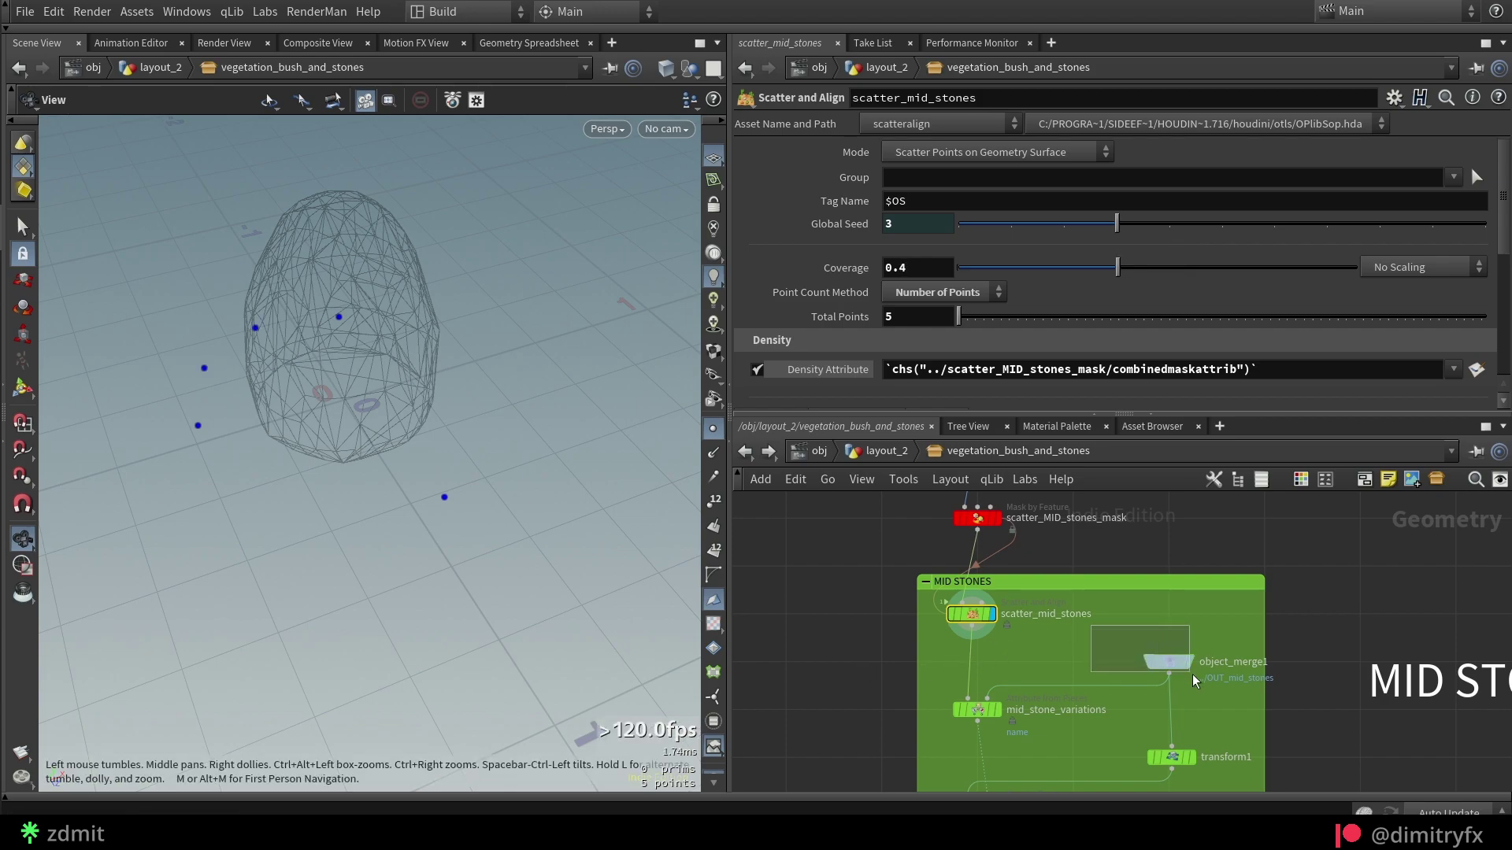
Step: Select object_merge1 in the MID STONES network box and examine its link and source object path
drag(1192, 674, 1228, 697)
scroll(1348, 599, down, 5)
middle_drag(1410, 572, 1120, 513)
scroll(1193, 638, up, 6)
scroll(1107, 683, down, 4)
middle_drag(1070, 681, 1093, 610)
scroll(1093, 611, up, 6)
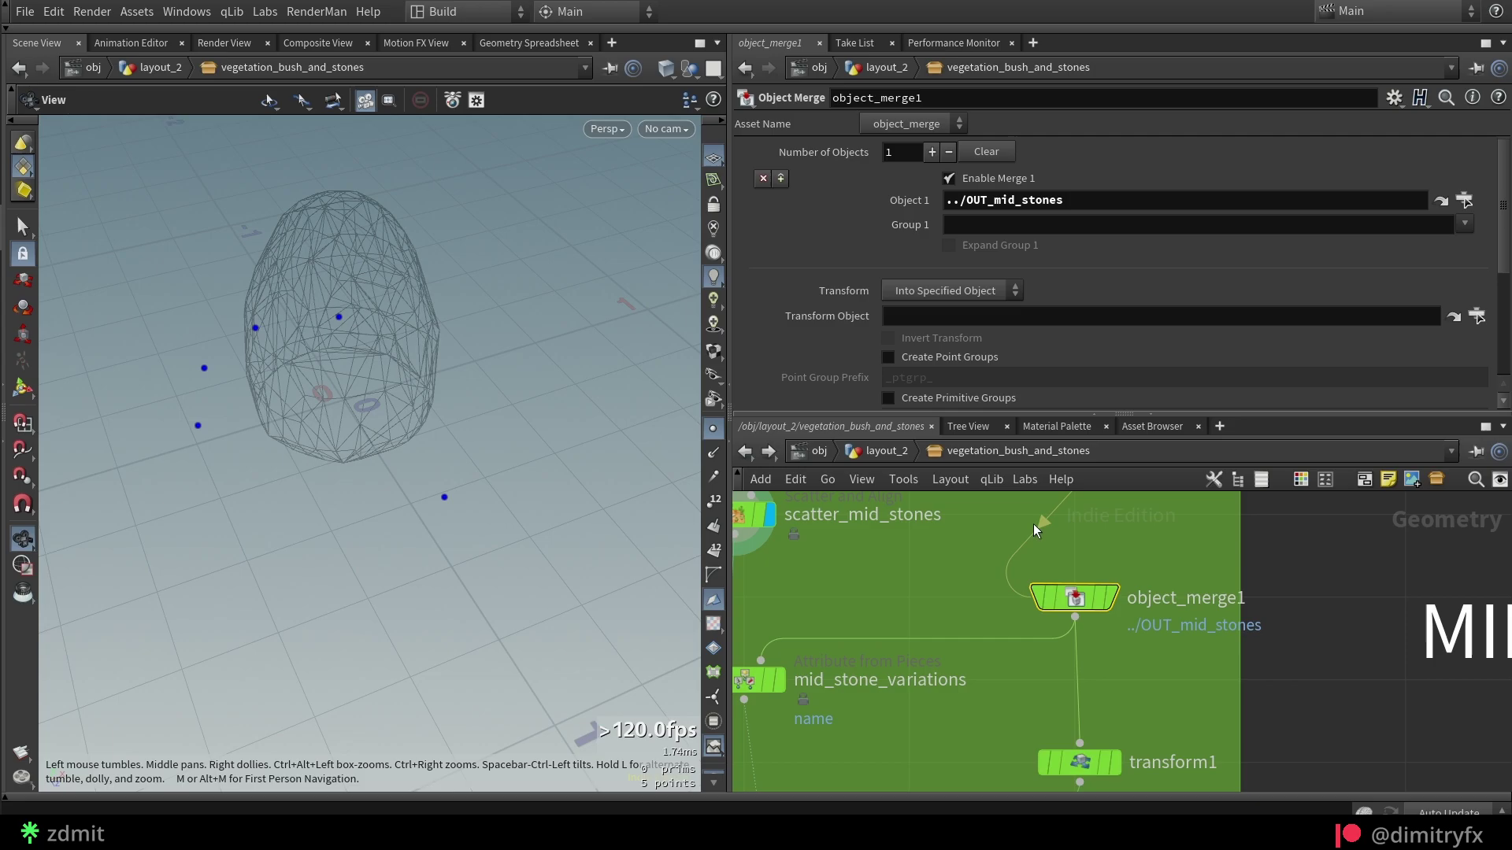
triple_click(1055, 199)
Step: Add a demonstration Attribute from Pieces node beside the MID STONES network box
key(Tab)
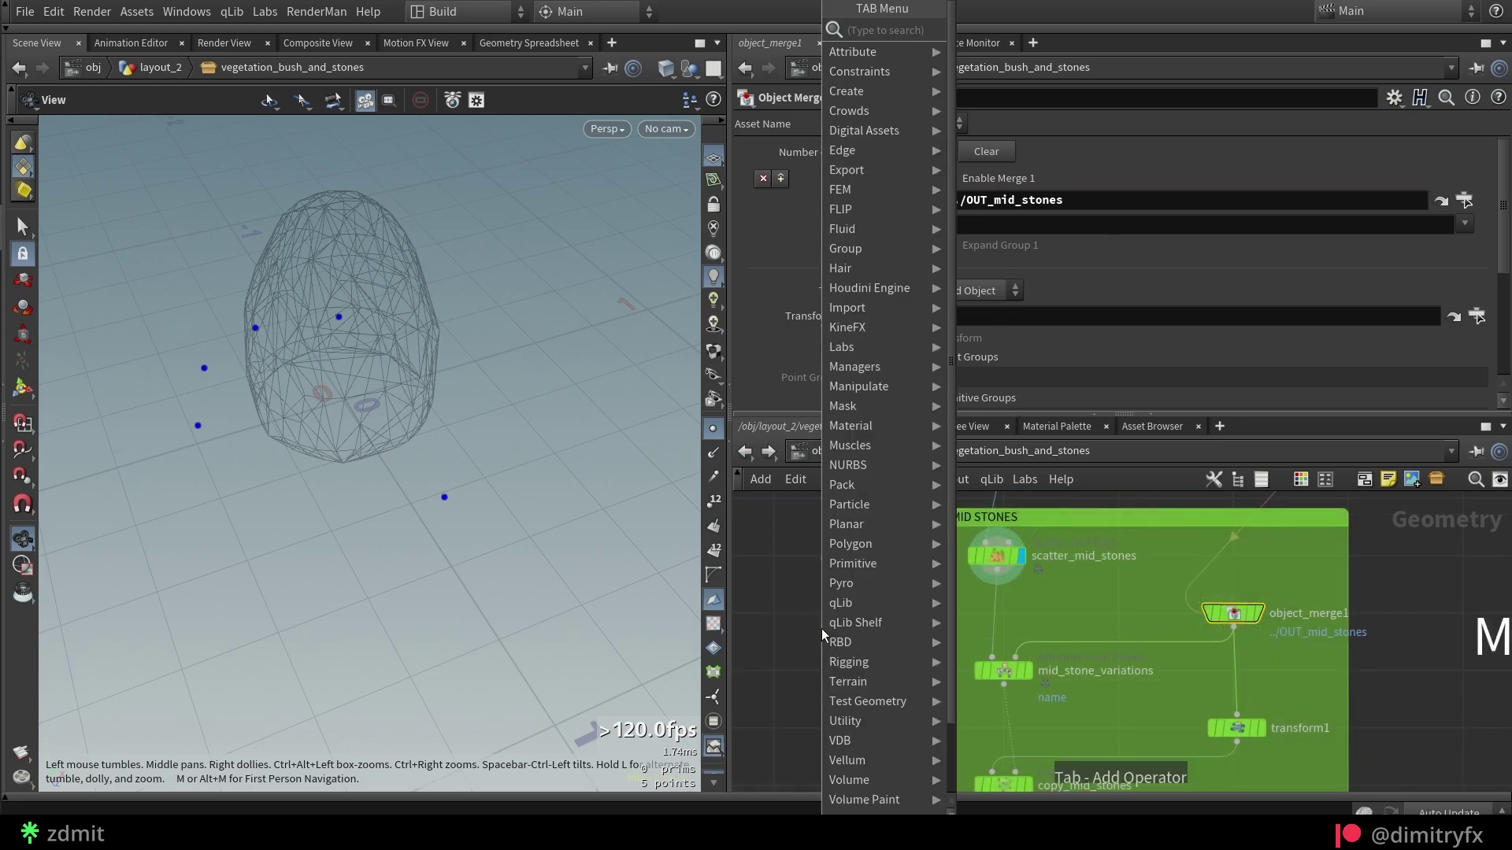
text(attr from)
key(Down)
key(Down)
key(Down)
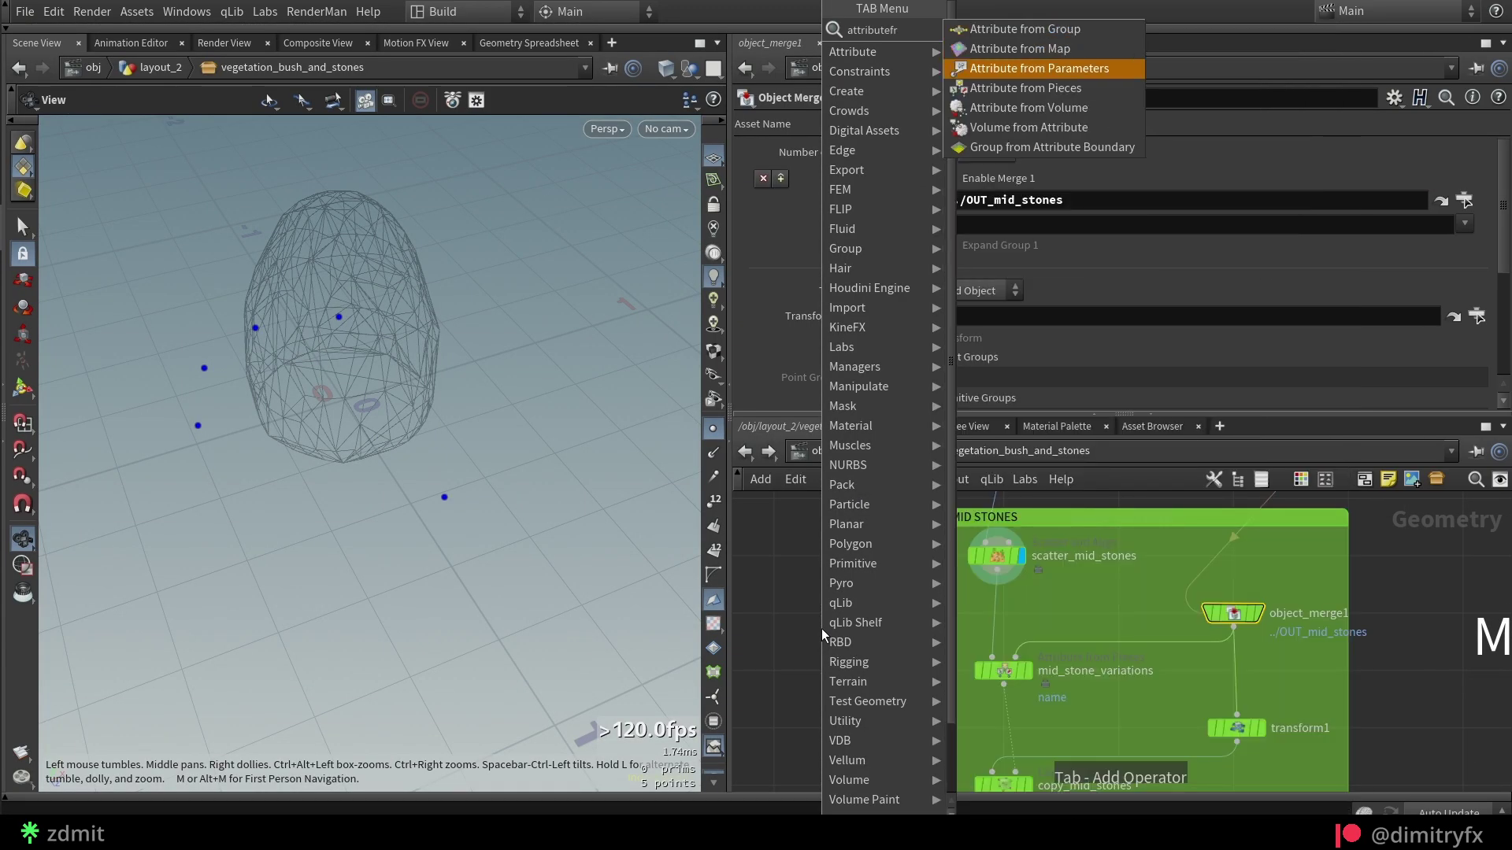
key(Return)
Step: Connect scatter_mid_stones and object_merge1 to the new Attribute from Pieces node as its first and second inputs
drag(820, 628, 997, 570)
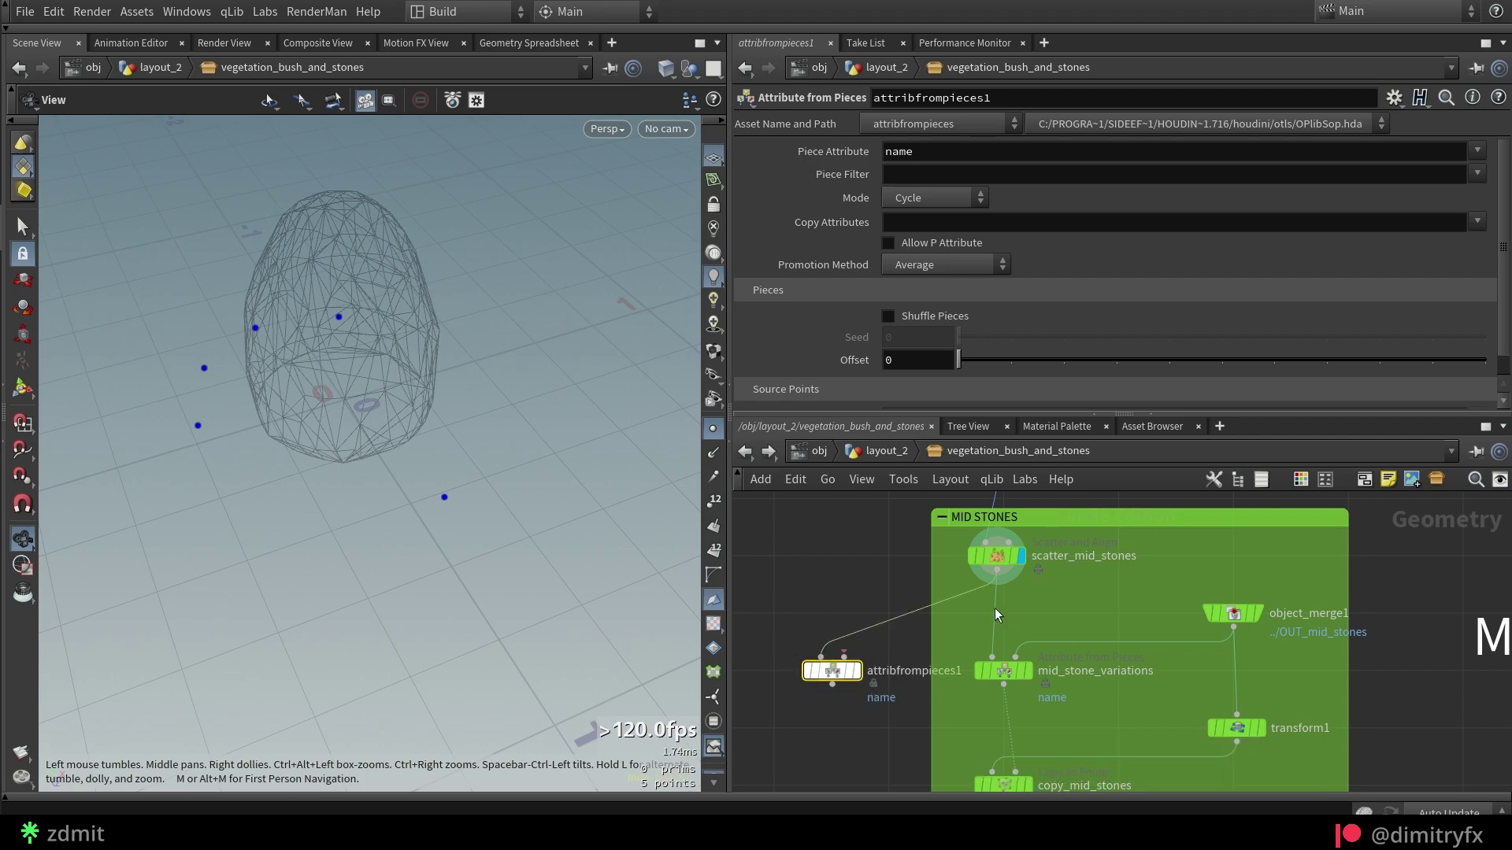
drag(843, 656, 1199, 652)
click(1238, 650)
drag(832, 670, 777, 665)
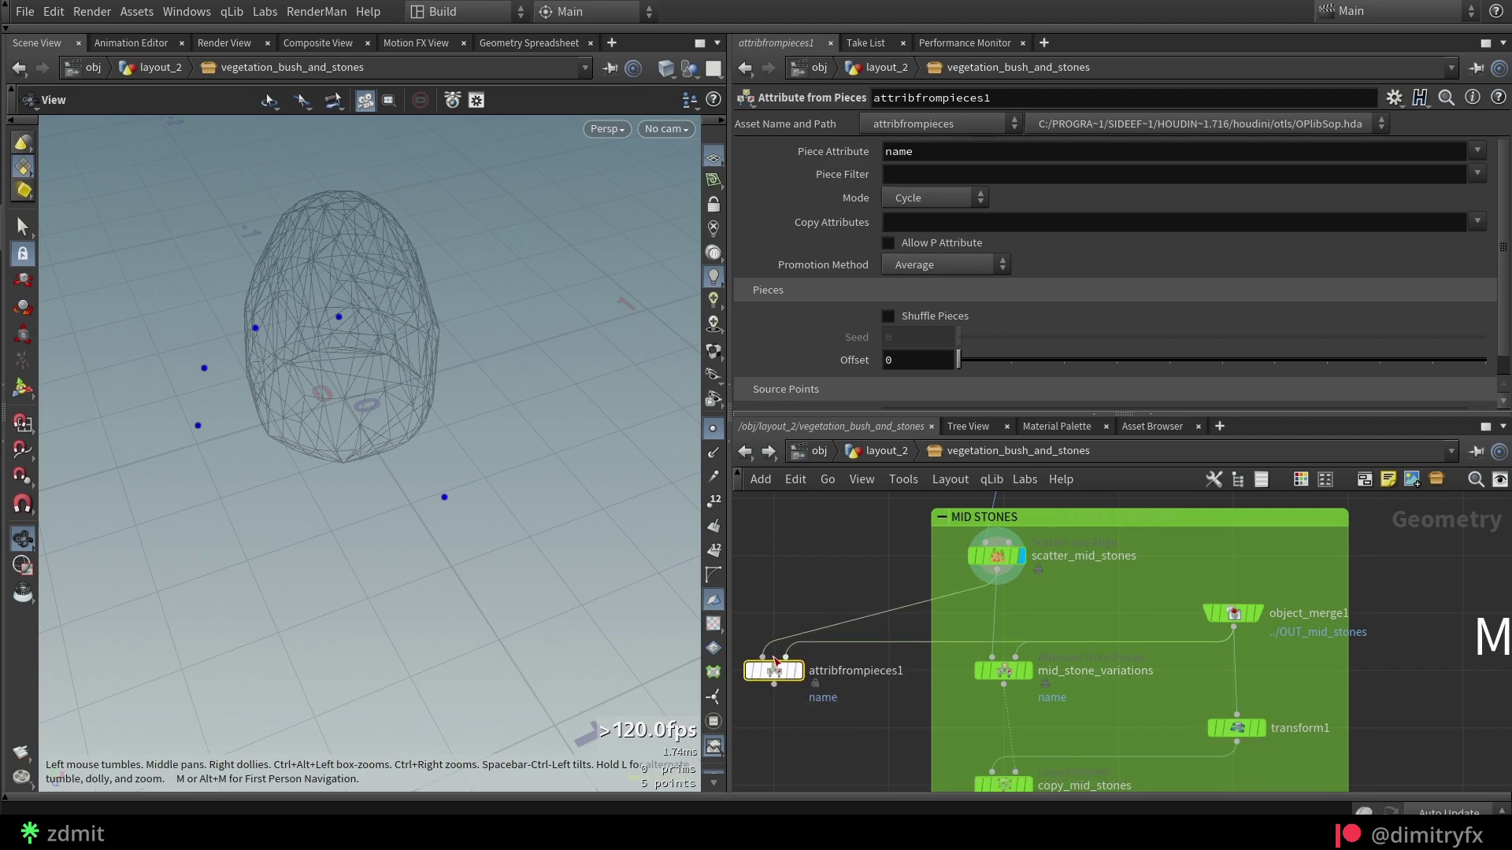
Step: Set the new Attribute from Pieces node's Mode to Random and review its Promotion Method options, keeping Average
click(929, 201)
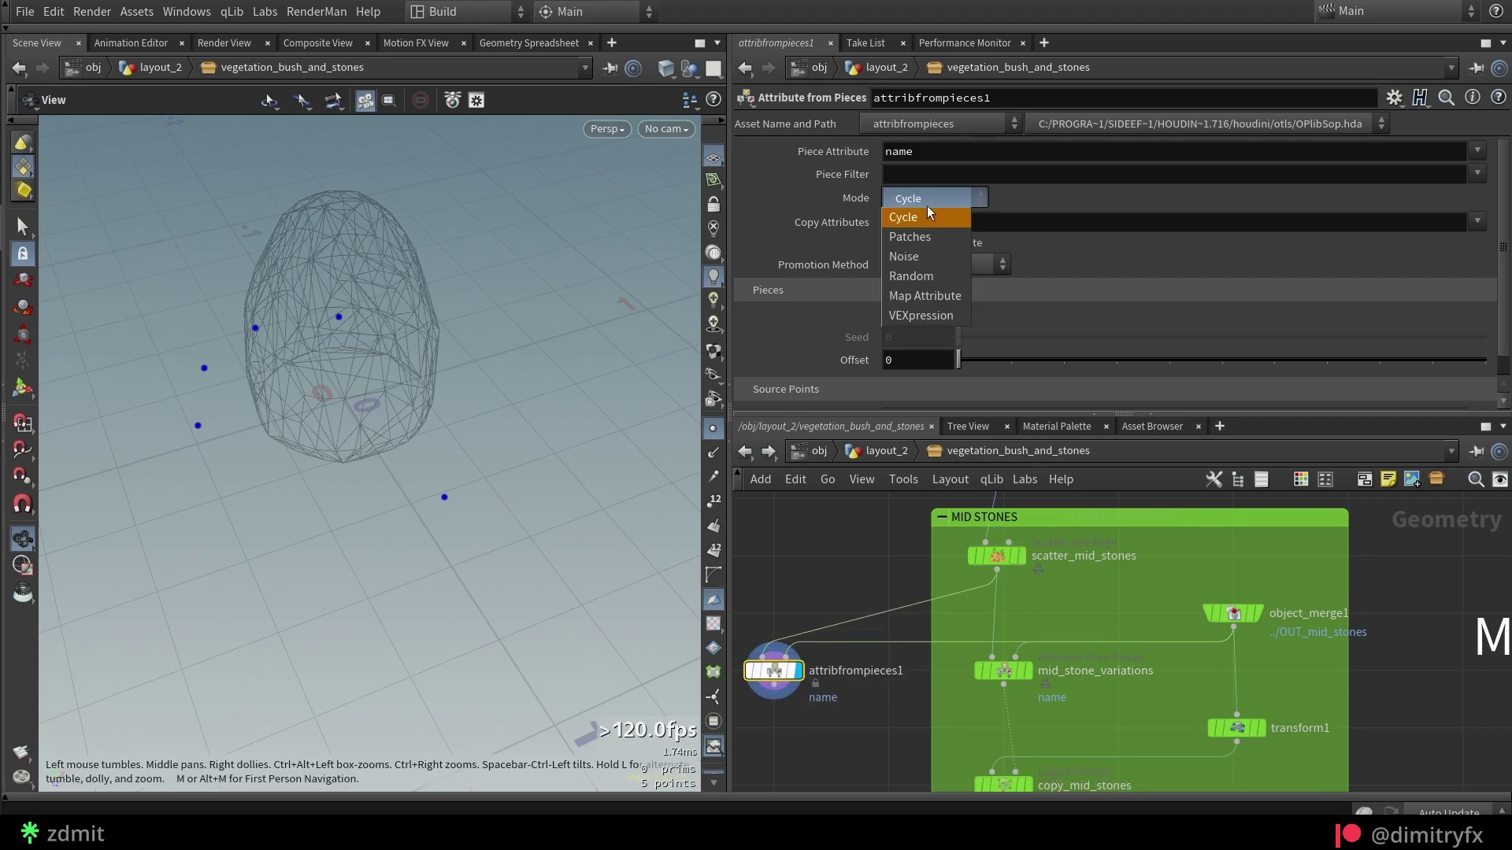
click(914, 279)
click(937, 265)
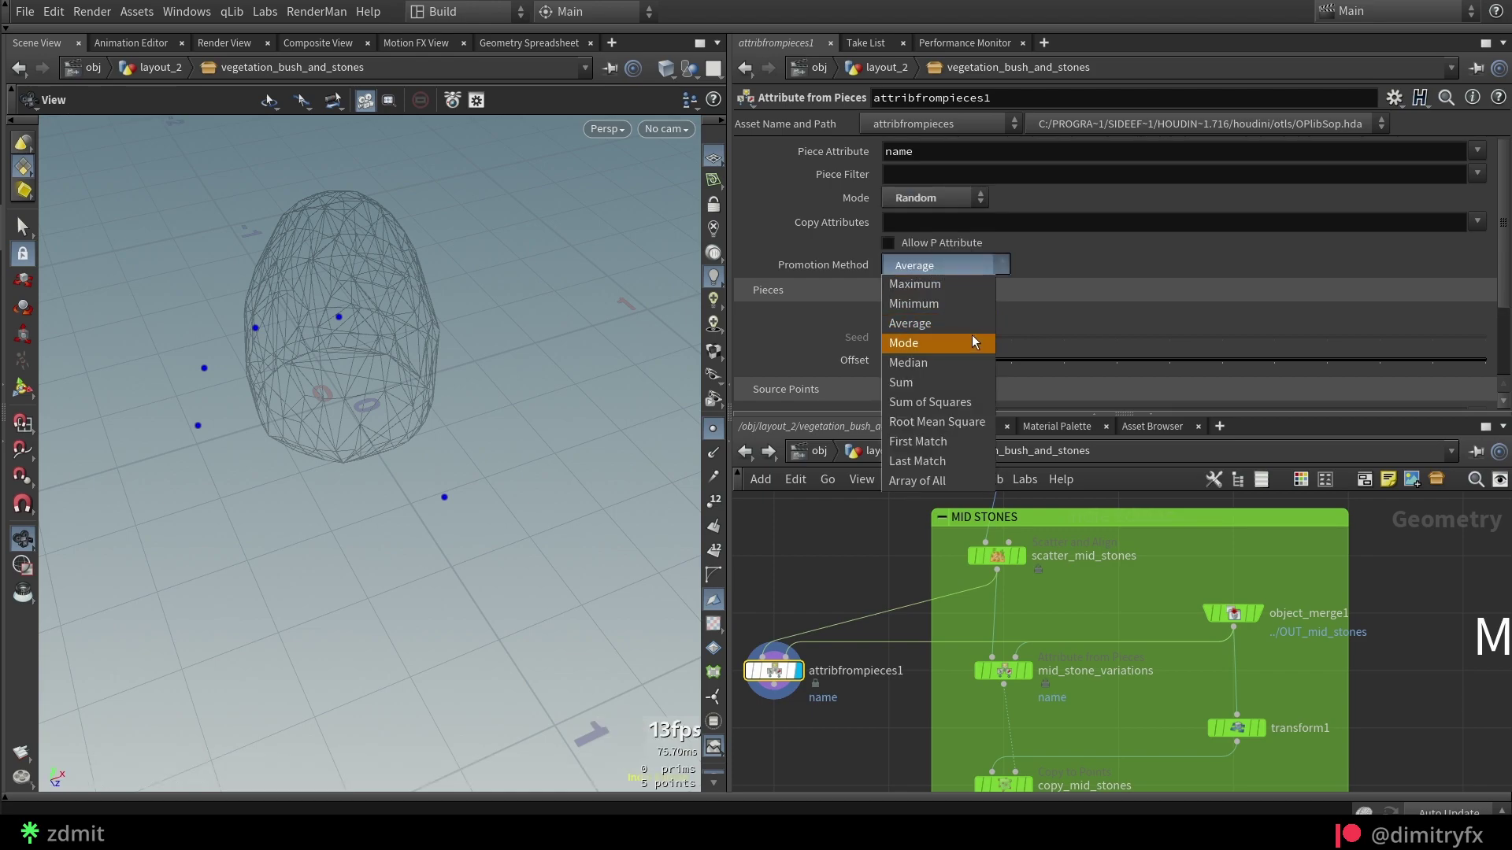
key(Escape)
scroll(930, 345, down, 3)
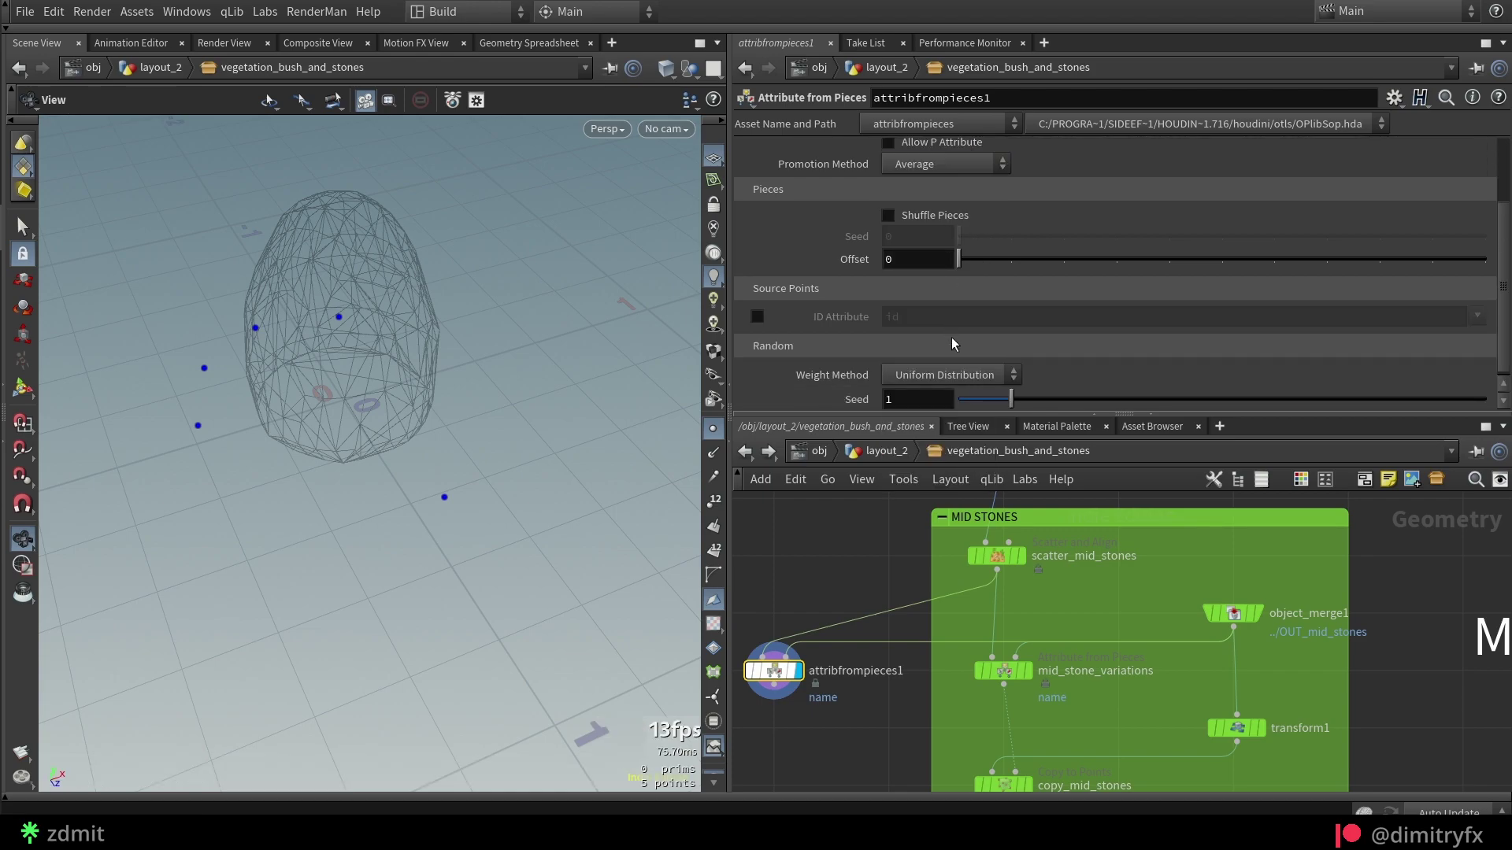
Step: Set Weight Method to Piece Weights, autofill the pieces, and weight midStone2 at 0.53 and midStone3 at 0.27
click(945, 374)
click(945, 432)
scroll(968, 345, down, 1)
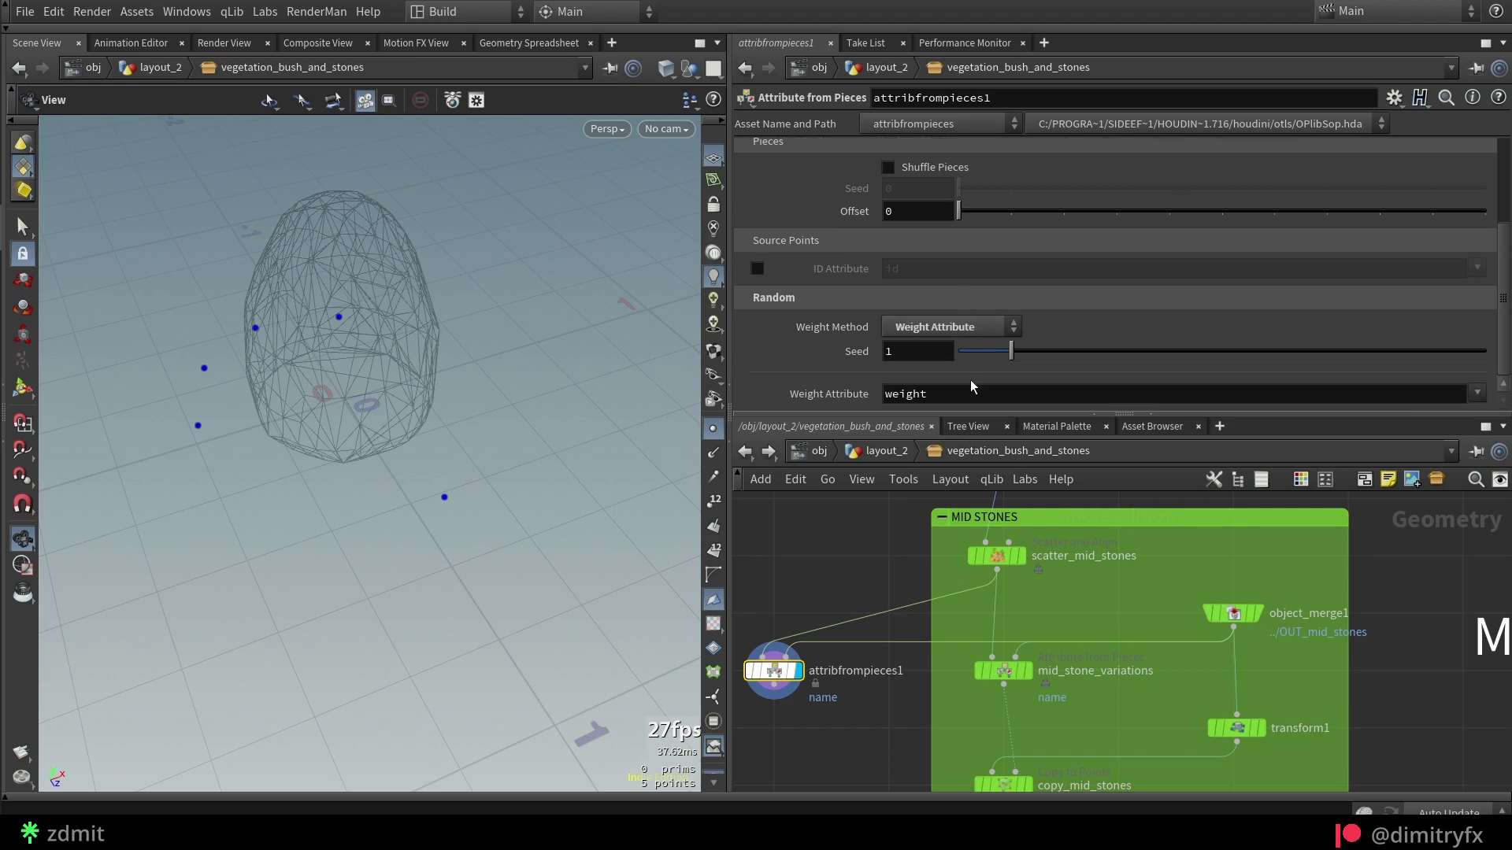
click(952, 329)
click(956, 370)
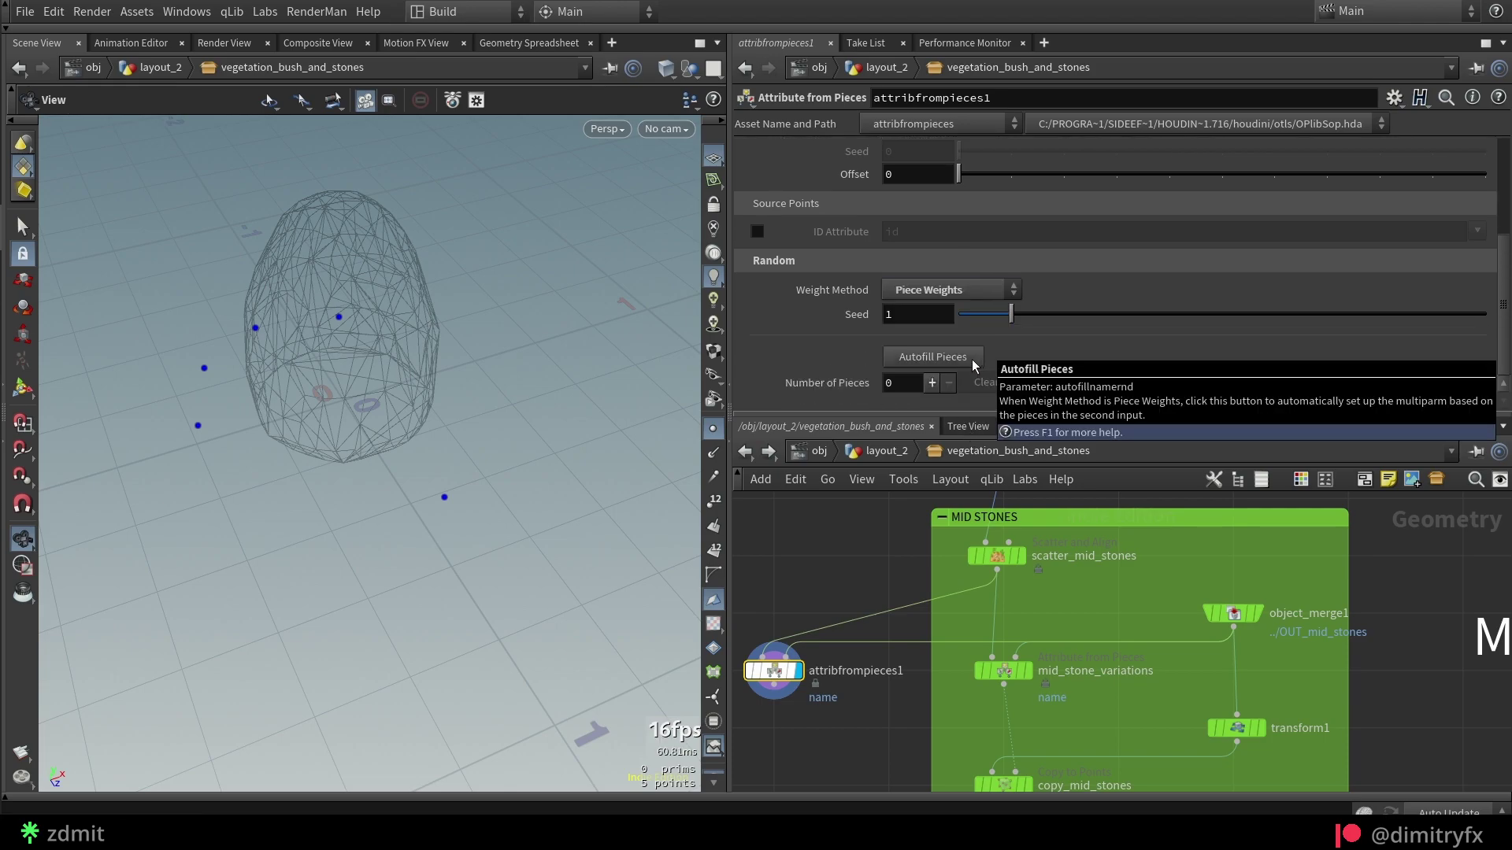
click(972, 359)
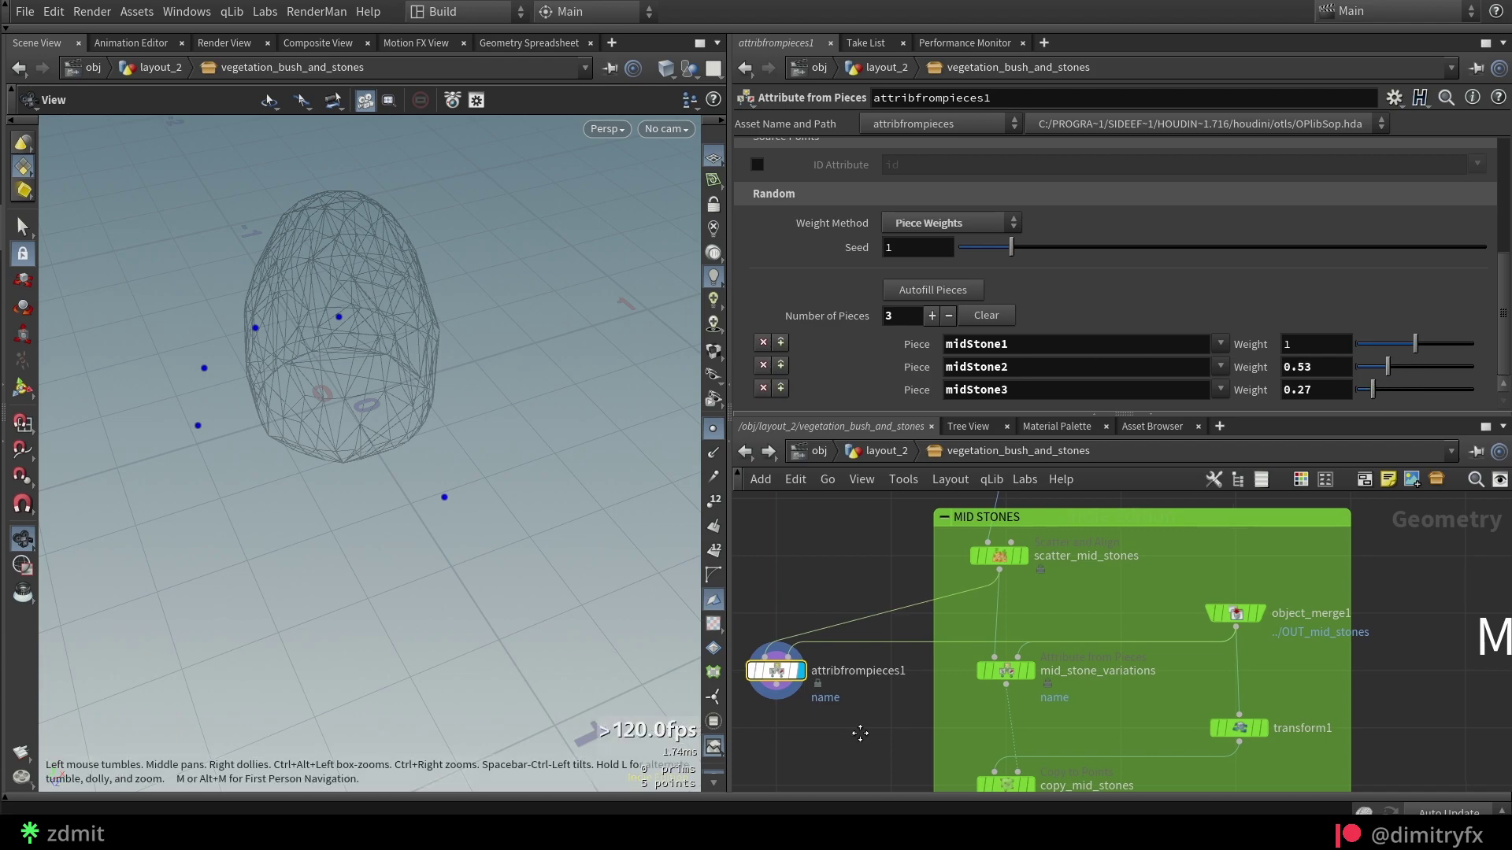
Step: Delete the demonstration Attribute from Pieces node
middle_drag(805, 695, 871, 647)
key(Delete)
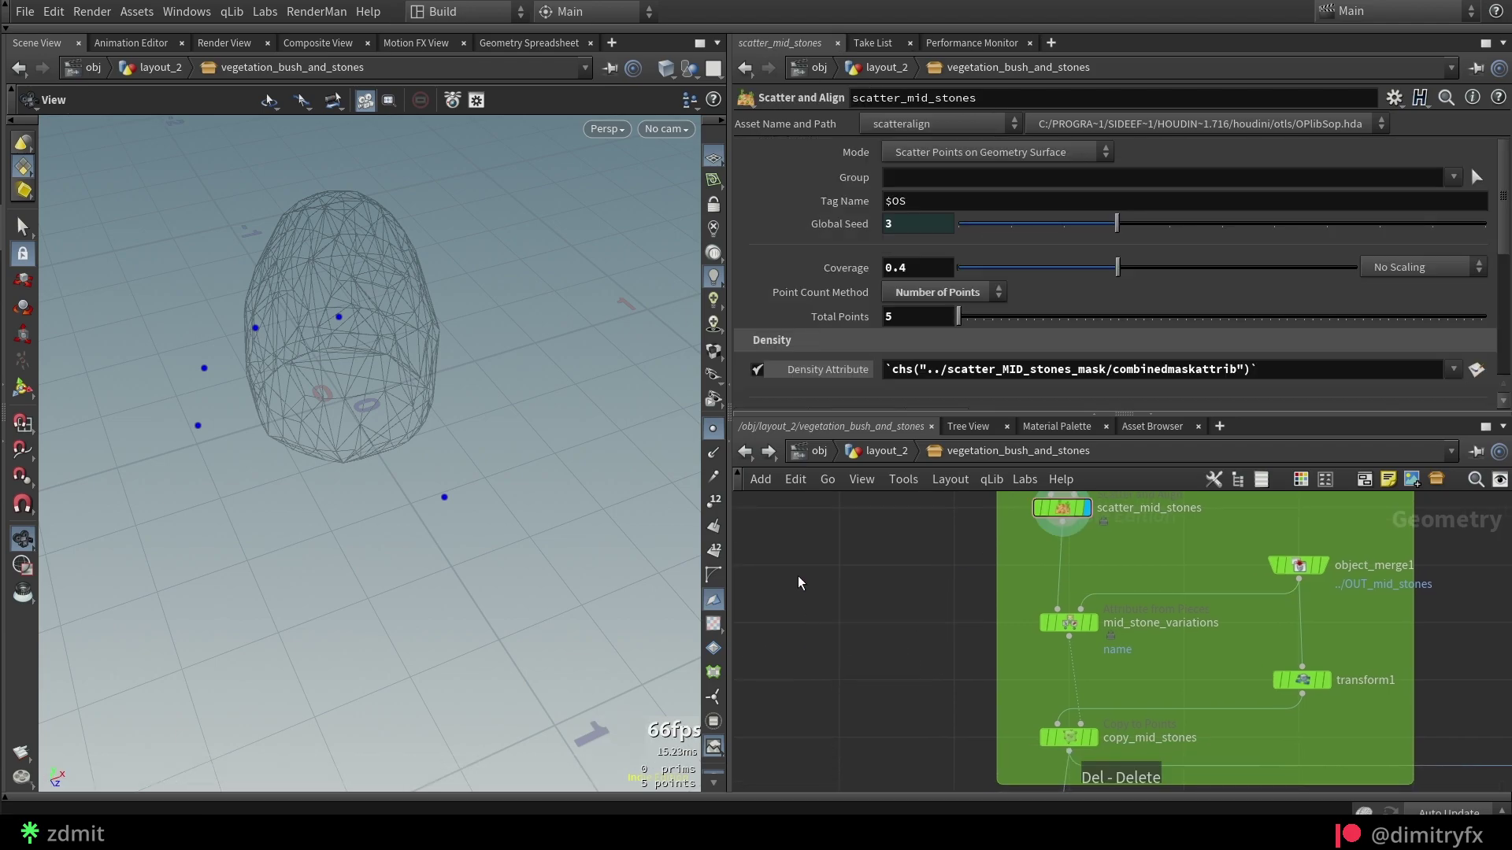
Step: Display copy_mid_stones with point markers off and inspect its name Piece Attribute and the stones copied around the hull
drag(850, 594, 1048, 707)
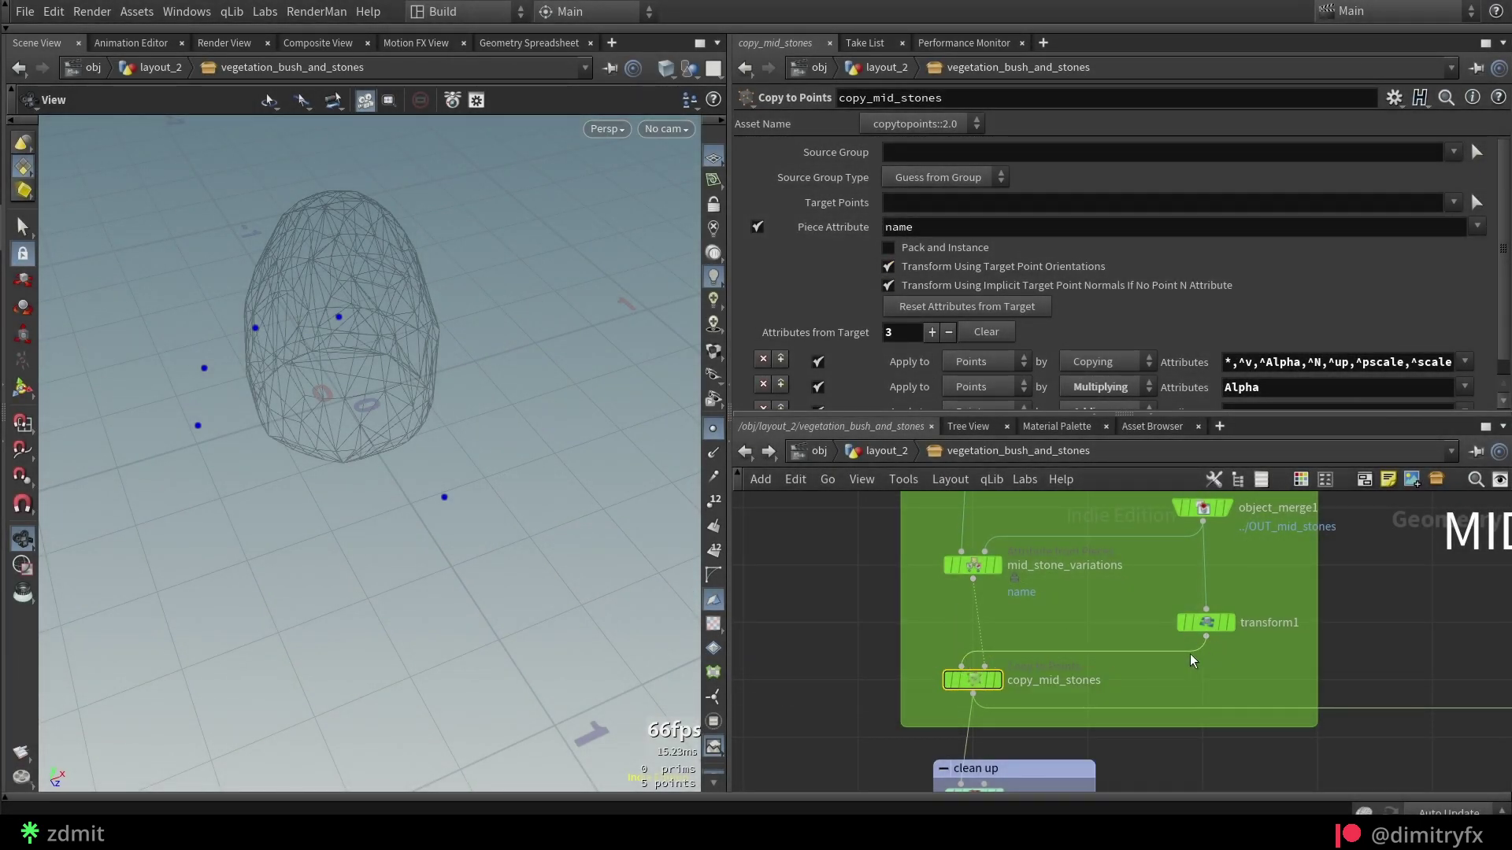
drag(895, 644, 1017, 698)
click(713, 429)
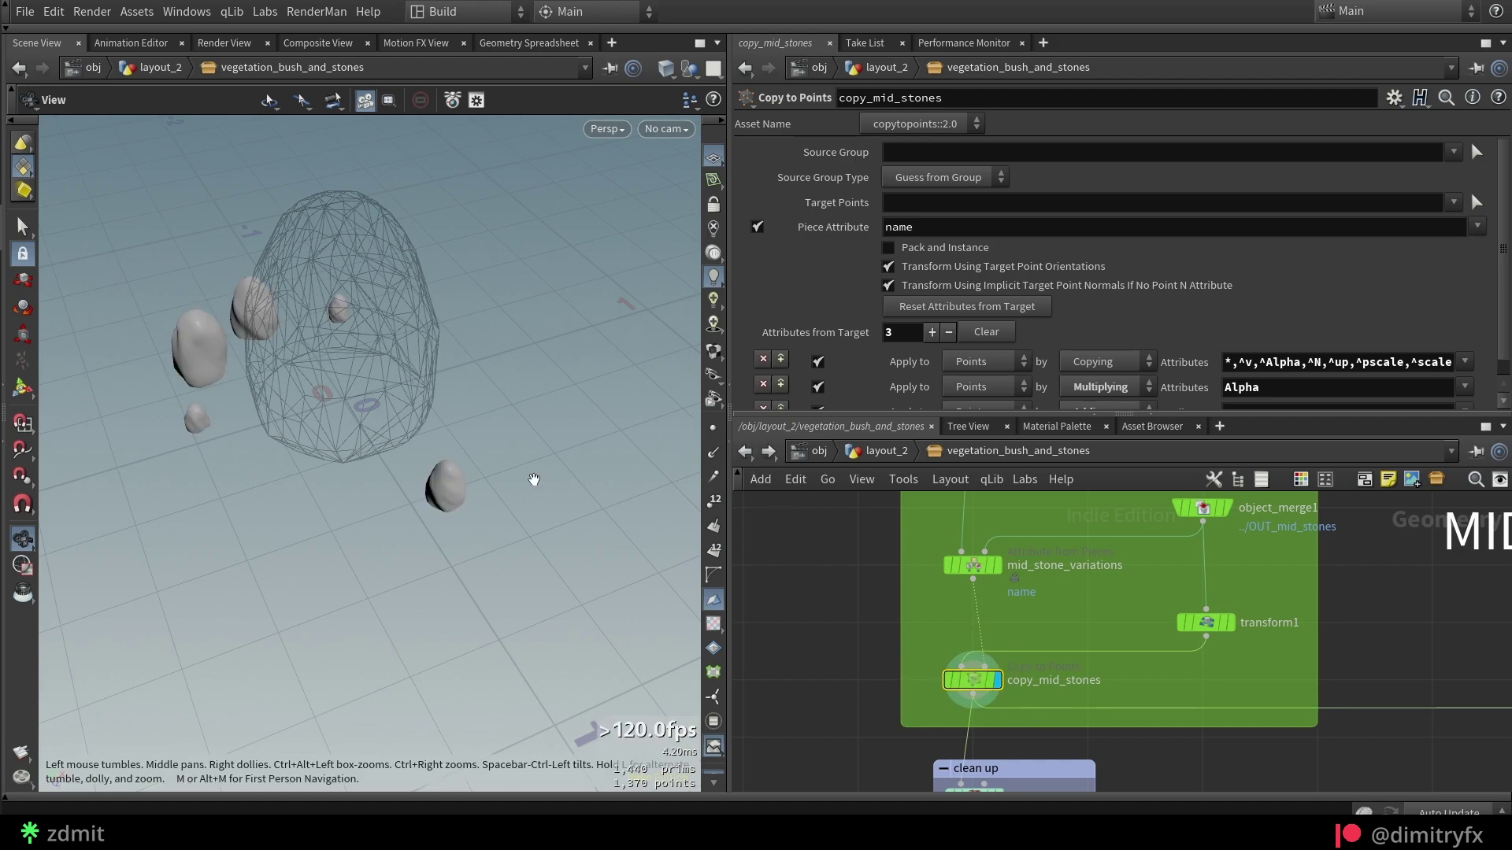
mouse_move(530, 479)
mouse_down()
mouse_move(435, 409)
mouse_move(536, 445)
mouse_up()
Step: Set the Seed of mid_stone_variations to 5.16 and try a different Uniform Scale on transform1, undoing the scale change
drag(975, 569, 975, 569)
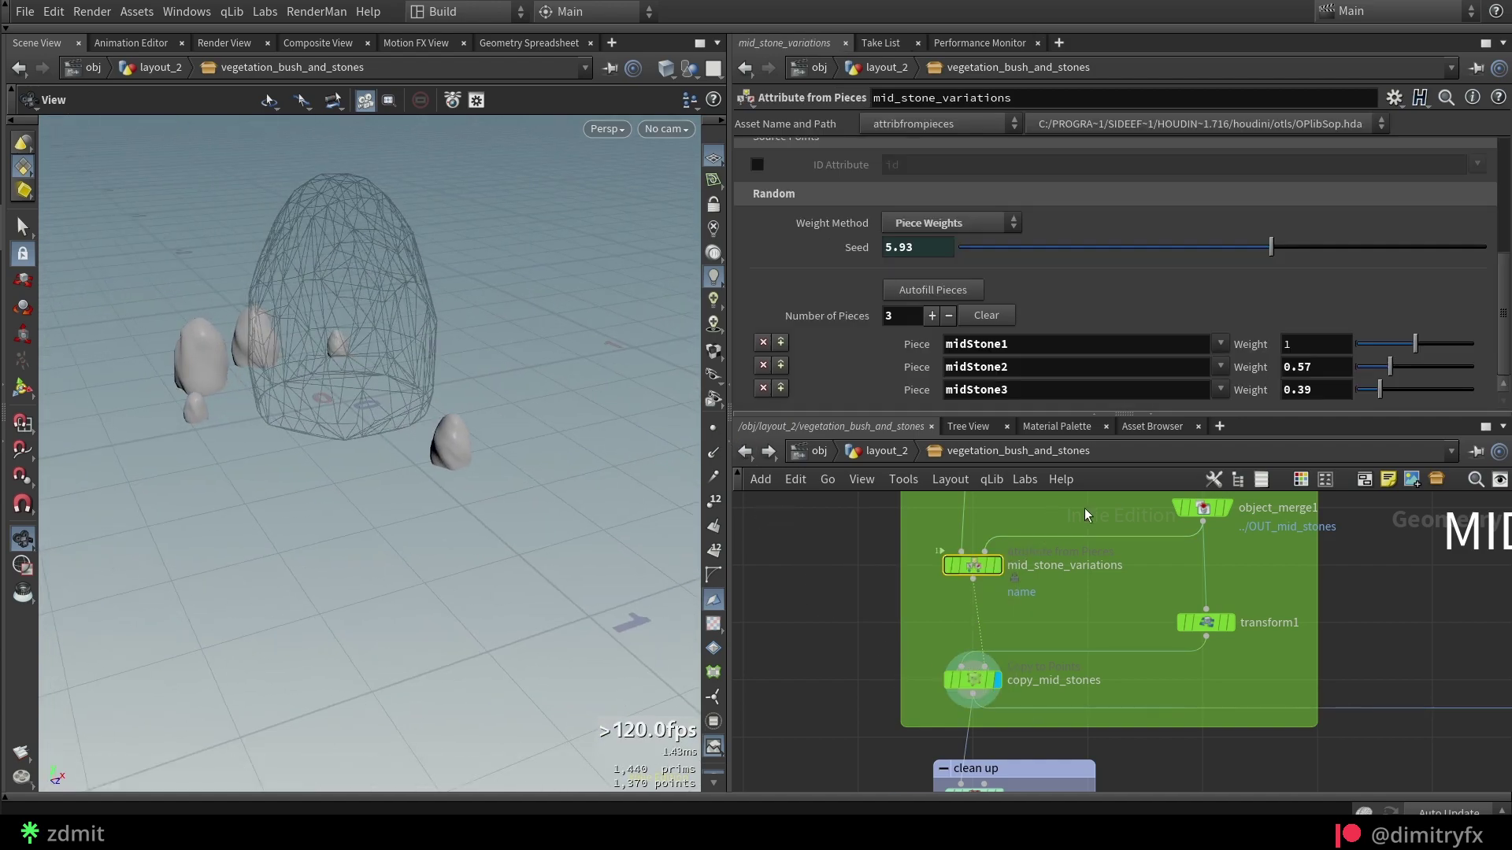
drag(1268, 260, 1232, 274)
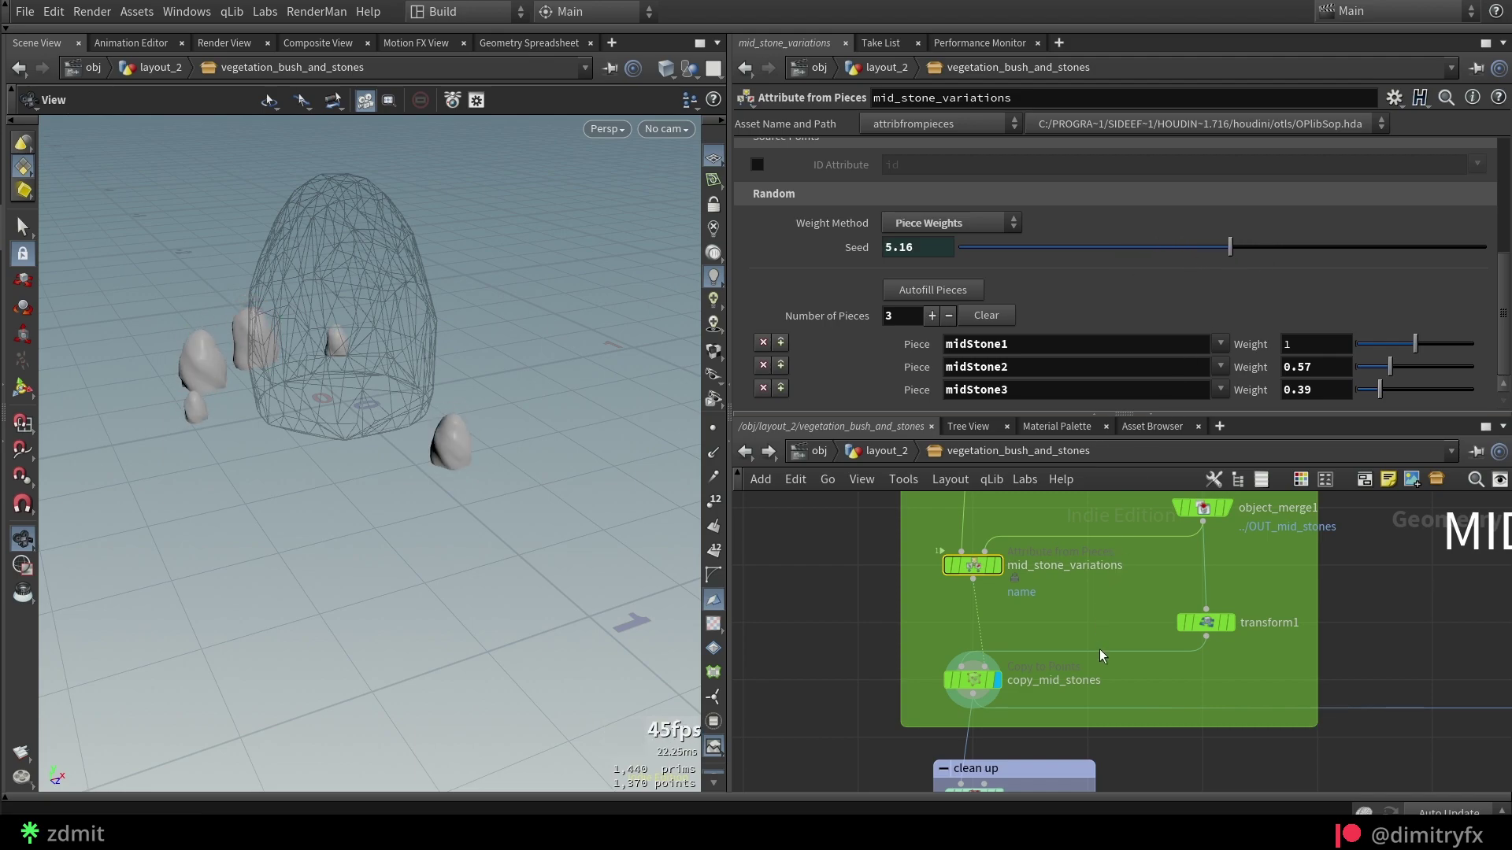
click(1206, 622)
drag(1134, 316, 1196, 323)
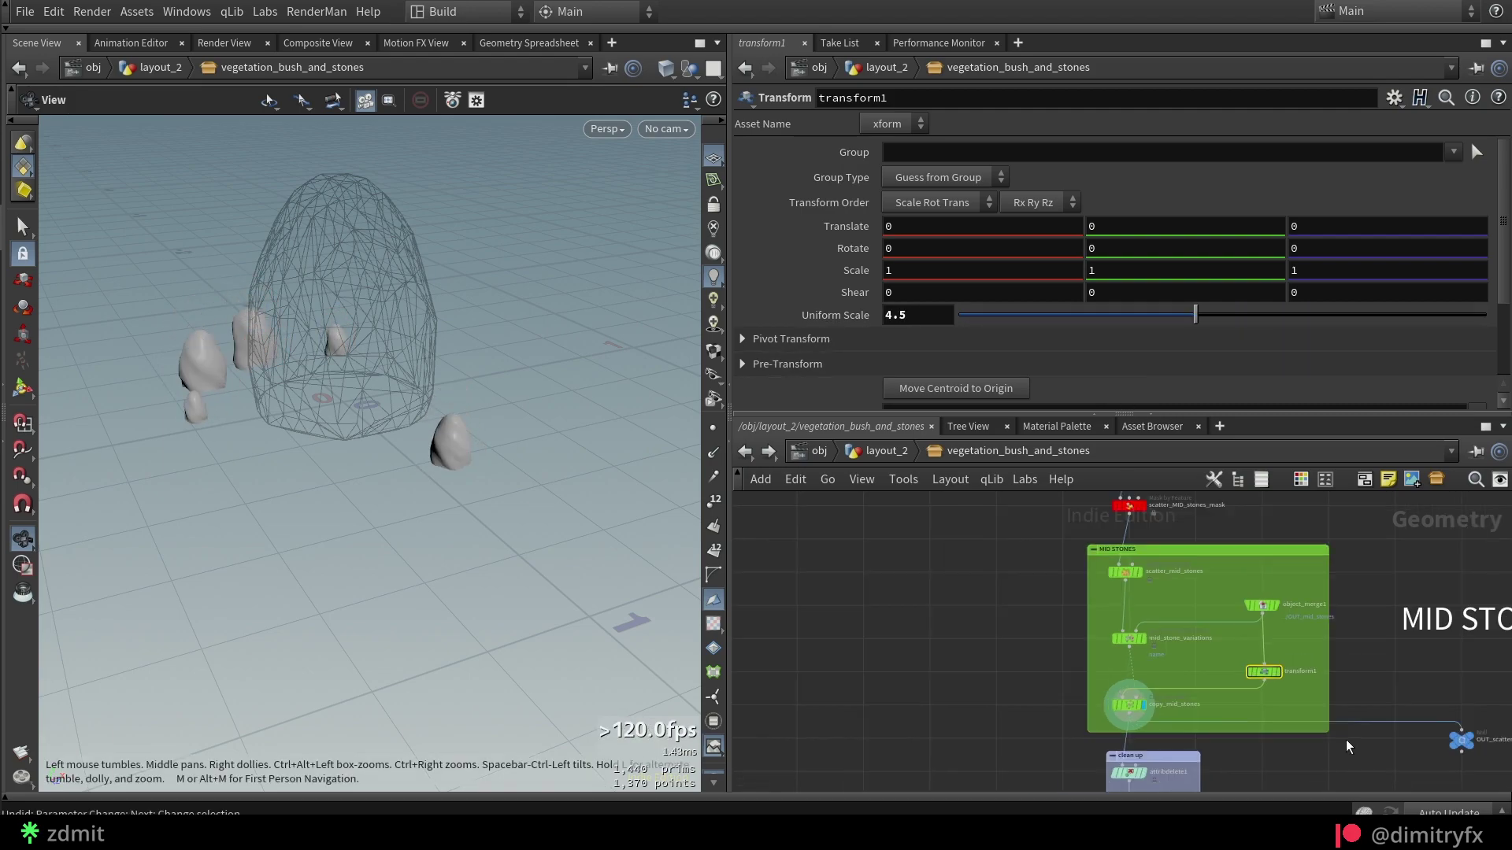
Step: Inspect the OUT_scattered_MID_stones Null that receives the copied stones
middle_drag(1346, 740, 1078, 655)
scroll(1270, 681, up, 5)
drag(906, 604, 904, 602)
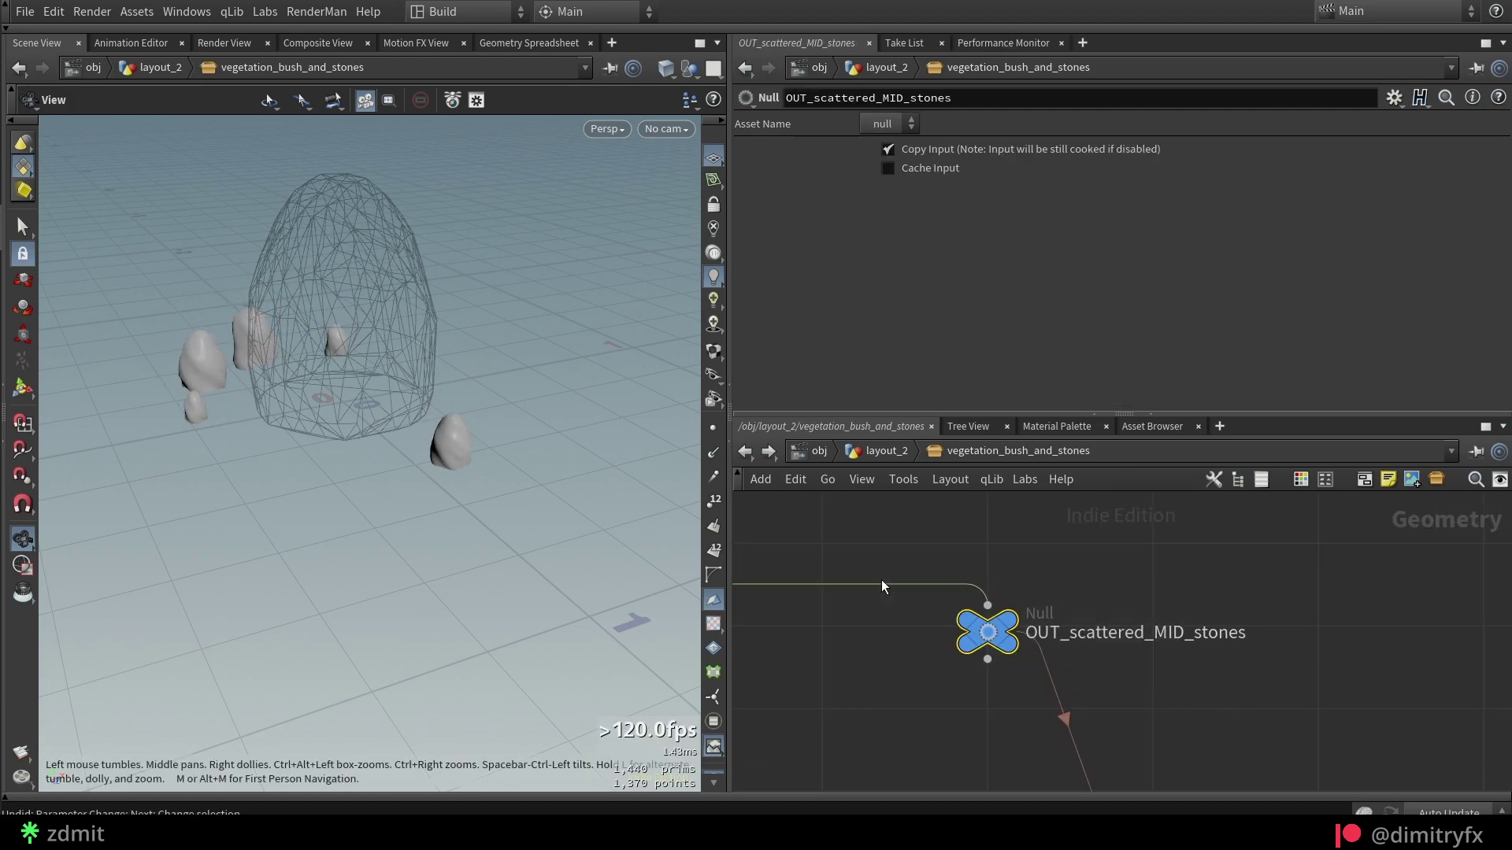
Step: Follow the OUT_scattered_MID_stones reference to the OUTPUT network box and inspect the Object Merge that fetches it
scroll(1132, 688, down, 8)
middle_drag(1181, 708, 1023, 355)
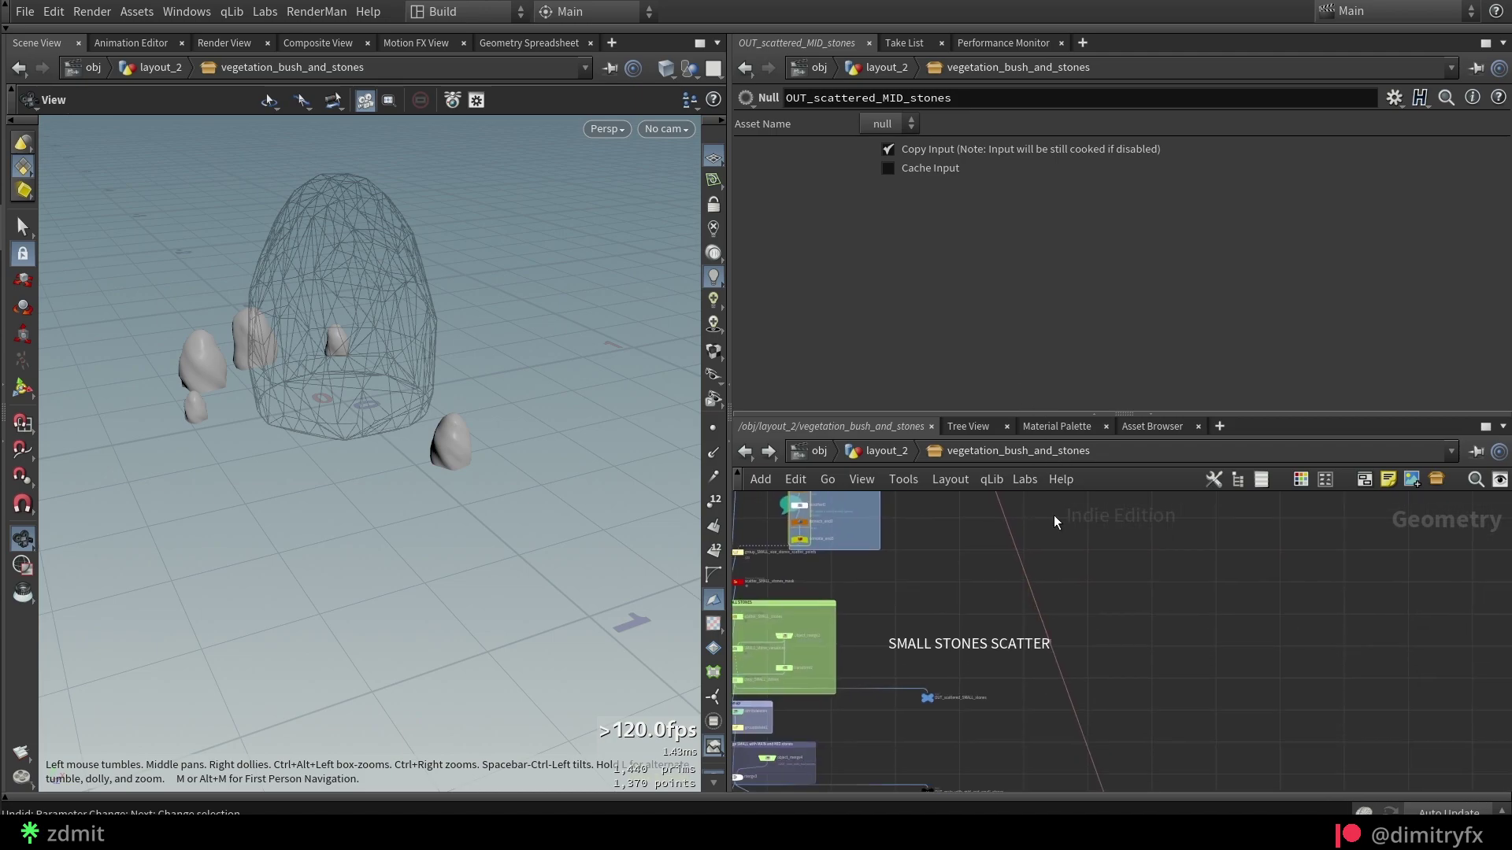
middle_drag(1106, 669, 1004, 409)
middle_drag(1140, 729, 1048, 441)
scroll(1038, 555, up, 6)
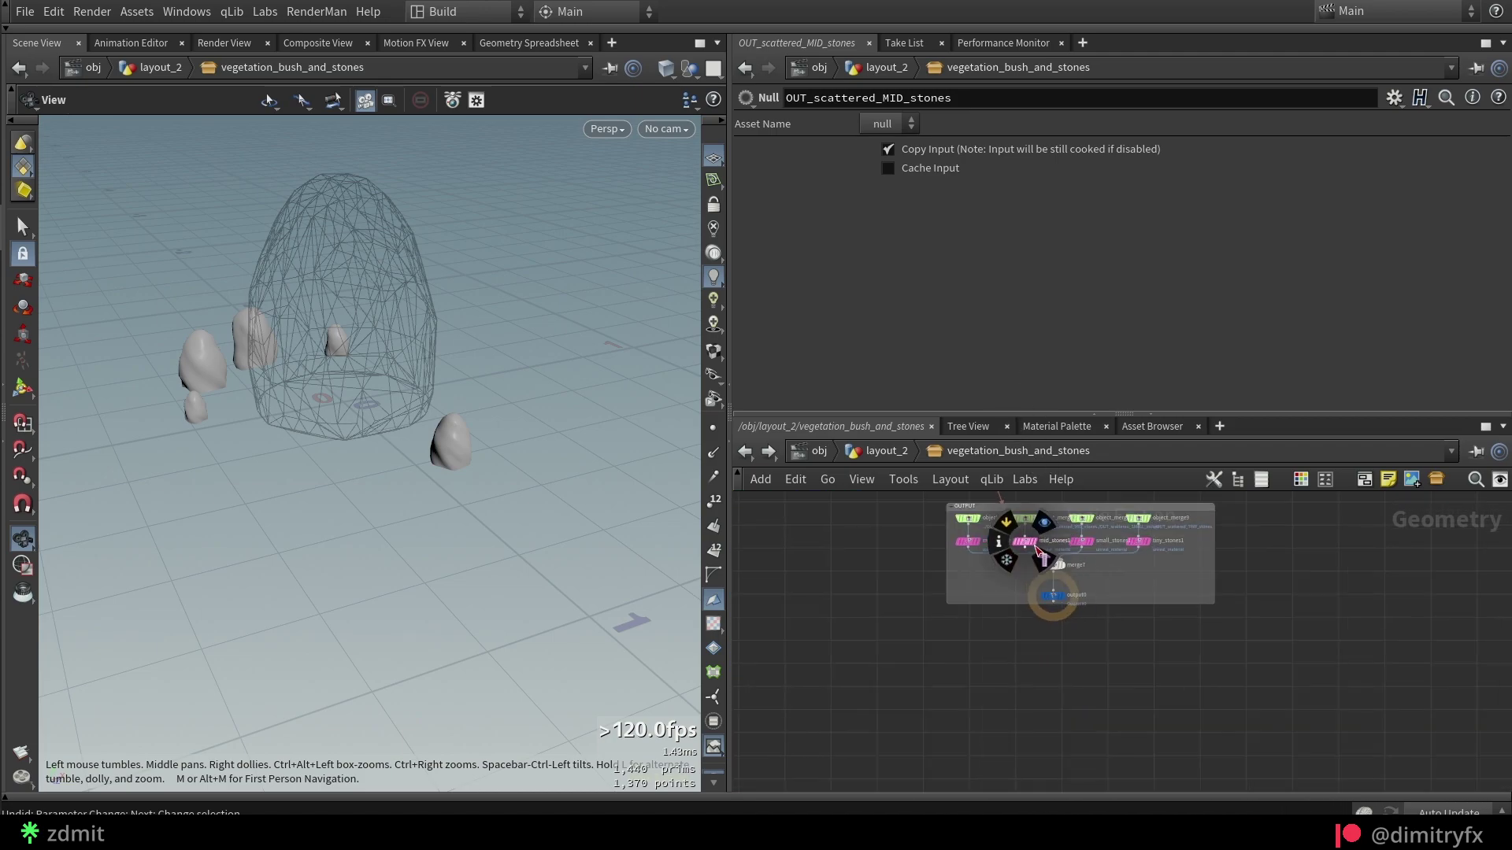
middle_drag(1009, 626, 1008, 642)
scroll(1009, 643, up, 3)
click(997, 579)
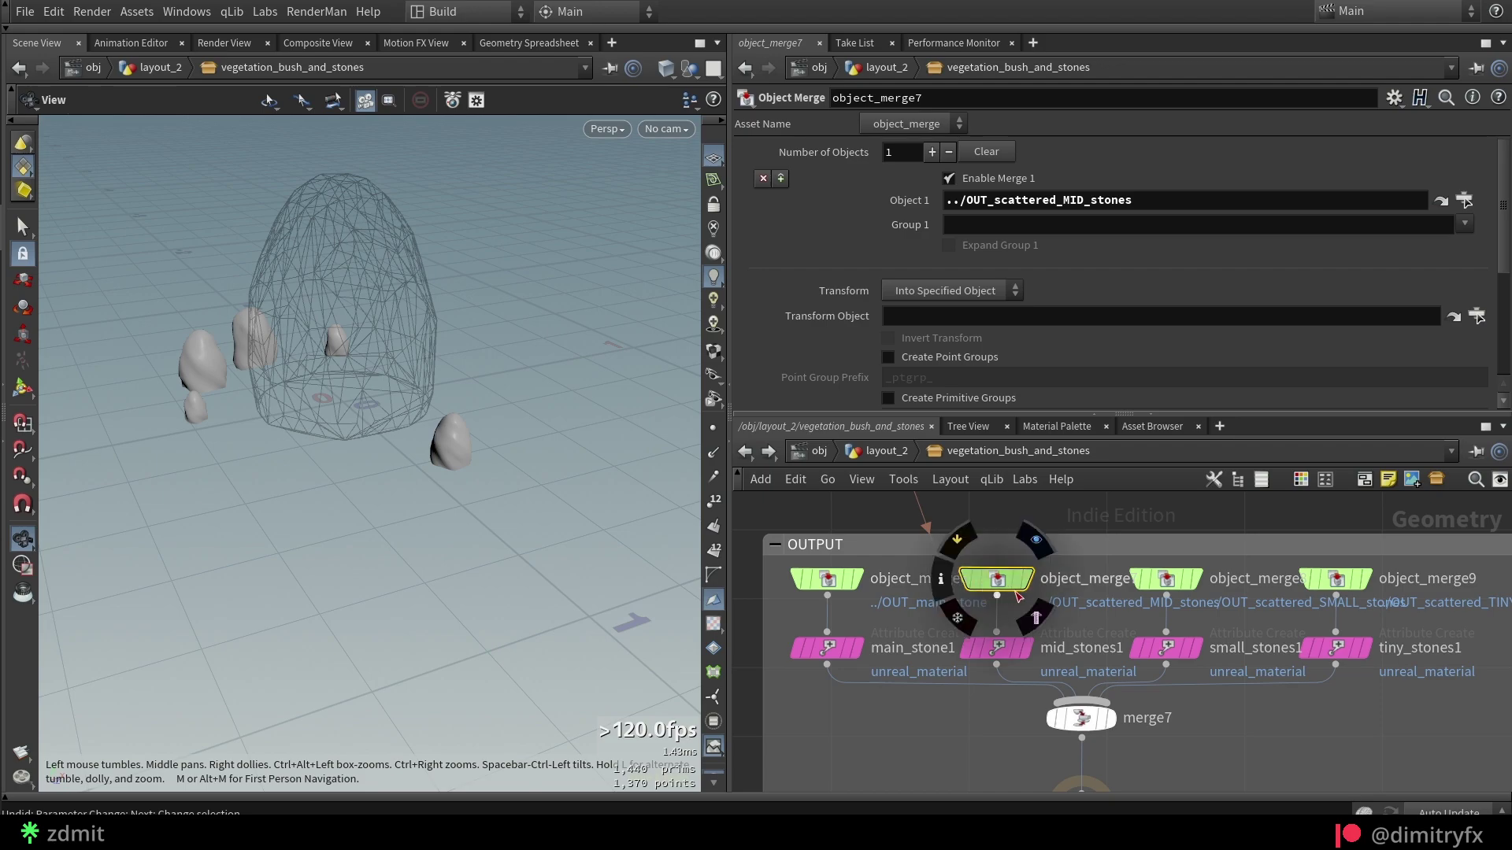
Step: Display attribdelete1 in the clean up network box and review the point and primitive attributes it deletes
scroll(928, 712, down, 8)
scroll(866, 551, up, 4)
middle_drag(827, 519, 800, 441)
scroll(904, 616, up, 4)
middle_drag(836, 612, 919, 629)
click(1096, 607)
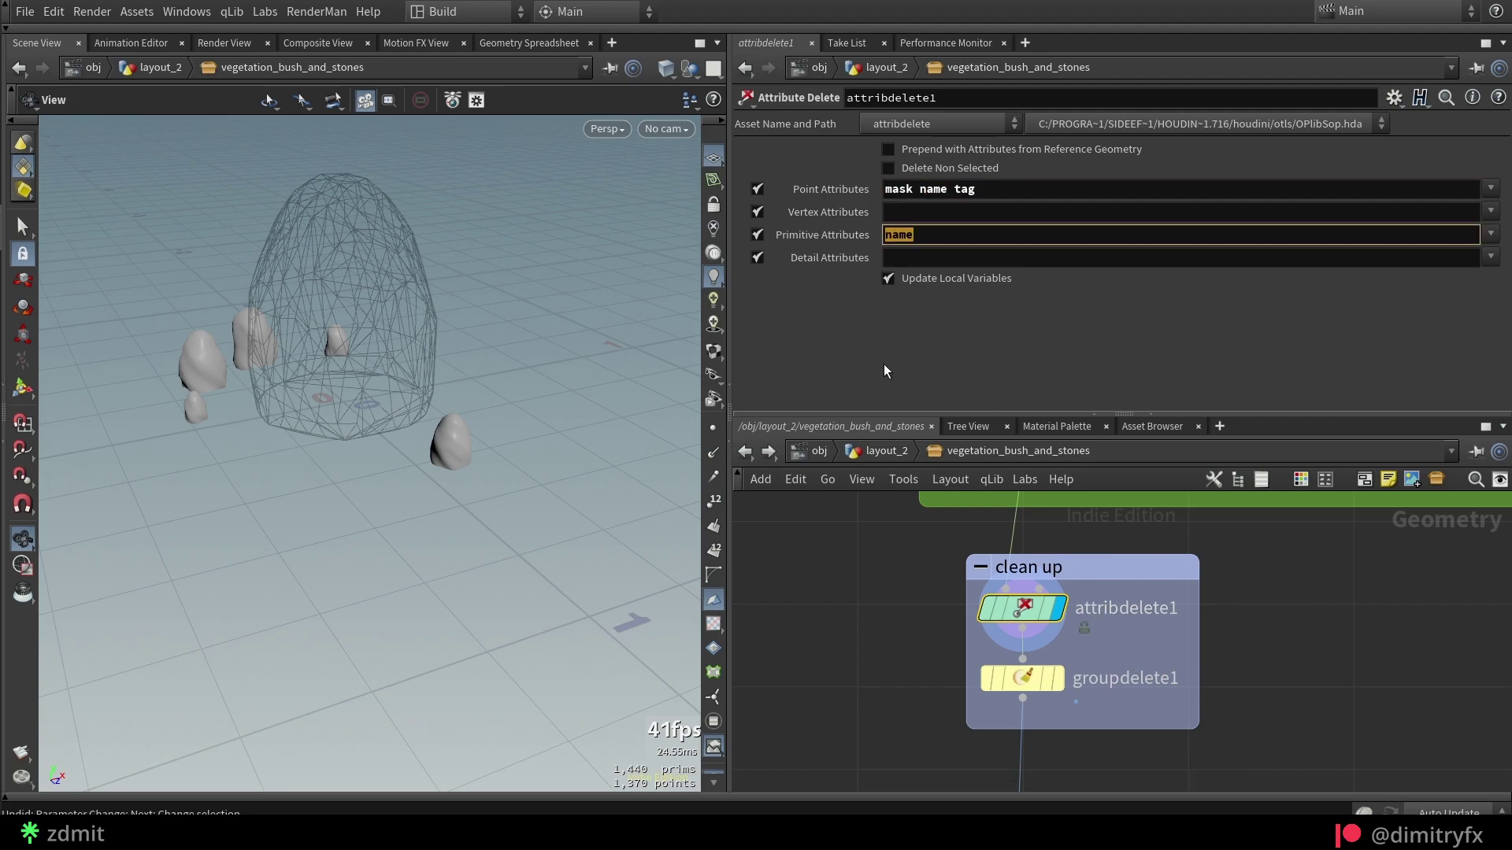
Step: Display groupdelete1 in the clean up network box and inspect the node info of attribdelete1 and groupdelete1
click(1079, 686)
middle_click(1019, 608)
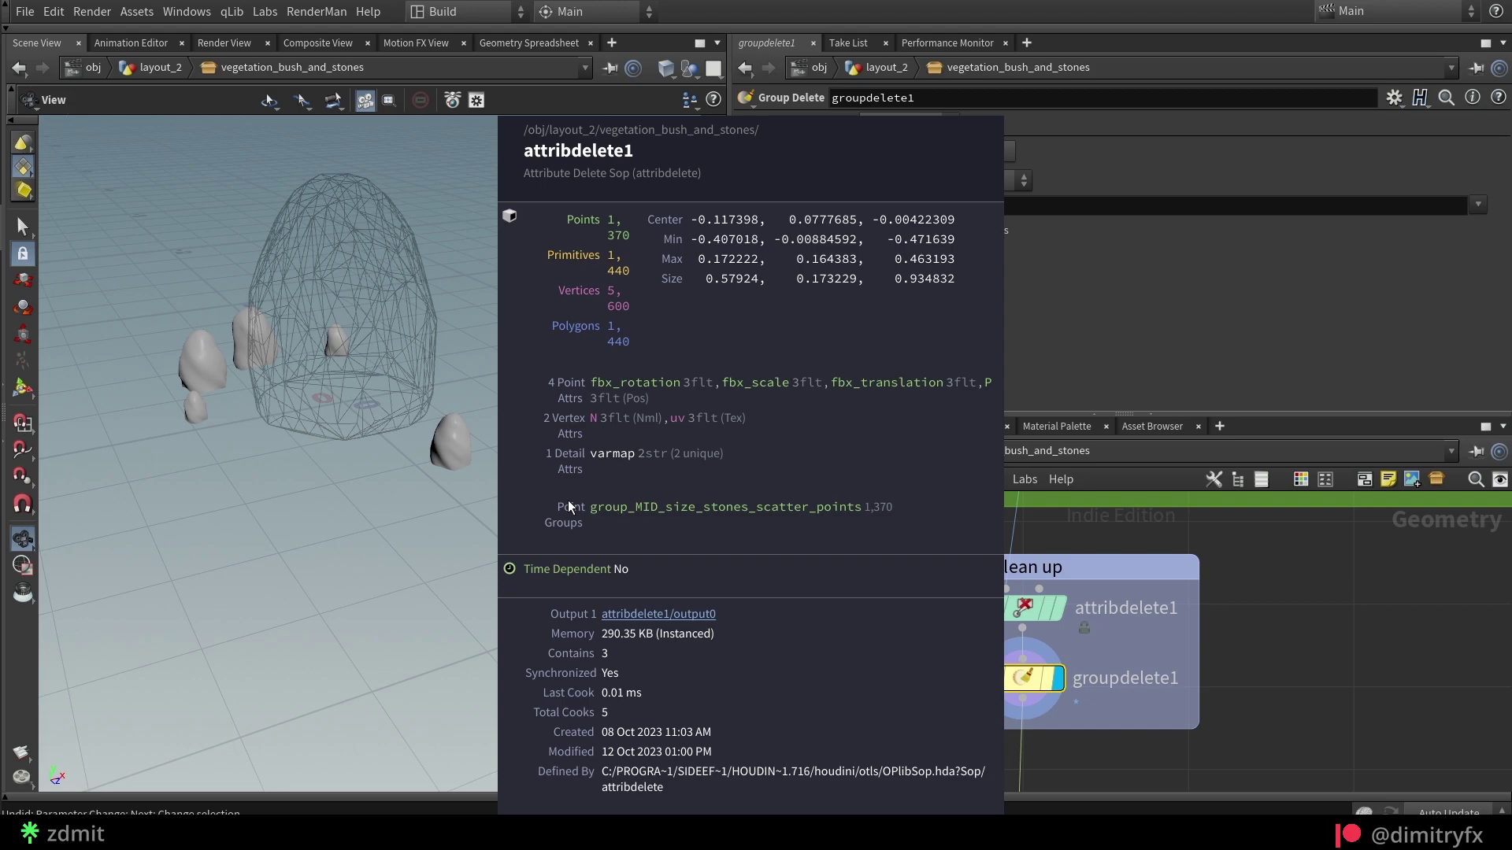
middle_click(1031, 678)
scroll(924, 675, down, 2)
middle_drag(905, 736, 895, 560)
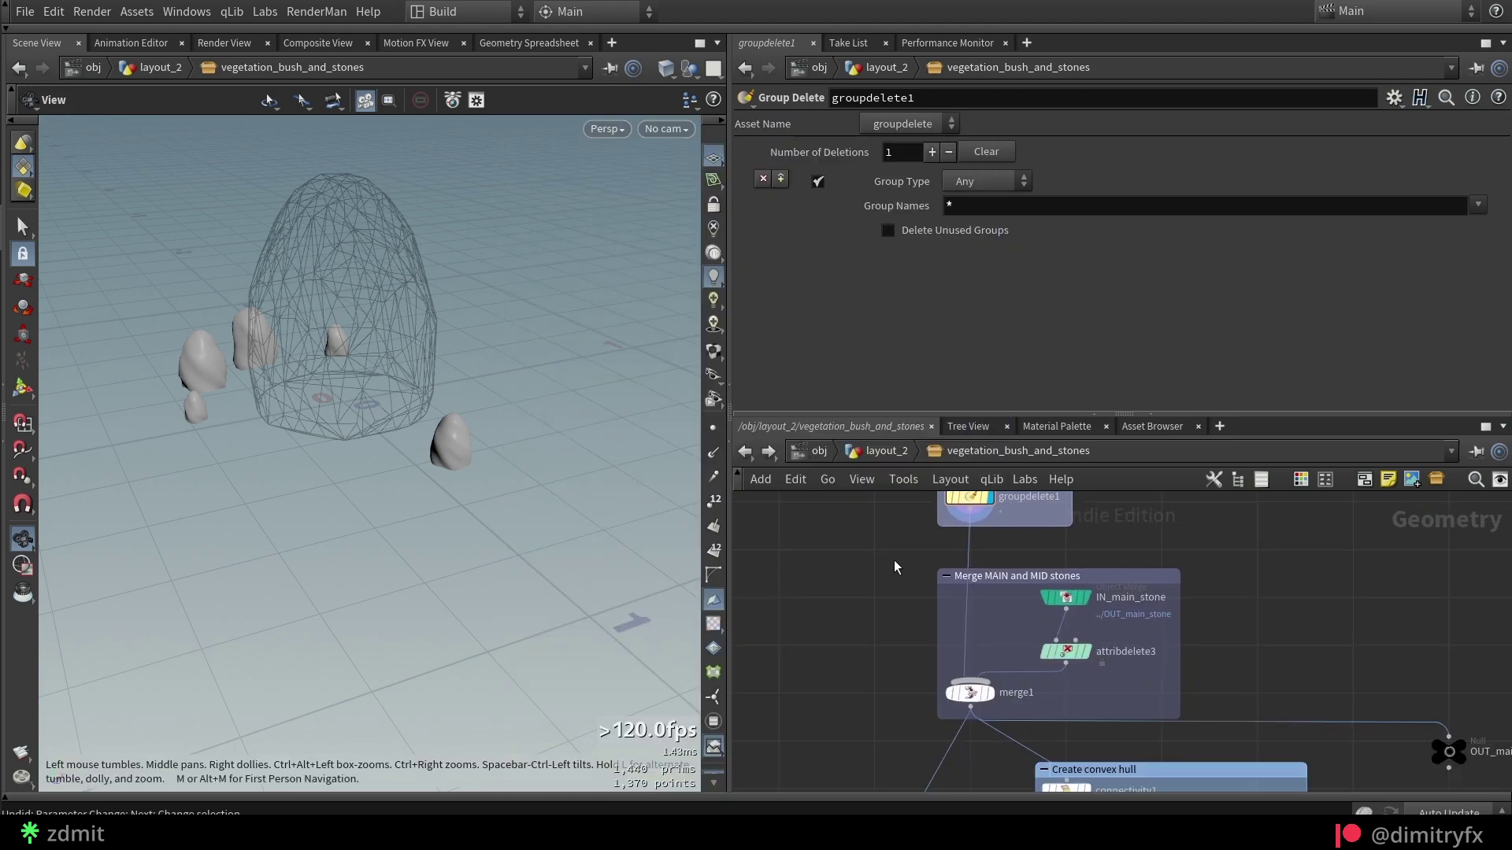
Step: Display merge1 in the Merge MAIN and MID stones box and inspect attribdelete3 on the main stone's branch
click(1009, 693)
mouse_move(274, 359)
mouse_down()
mouse_move(260, 362)
mouse_move(299, 358)
mouse_up()
click(1063, 655)
click(1085, 651)
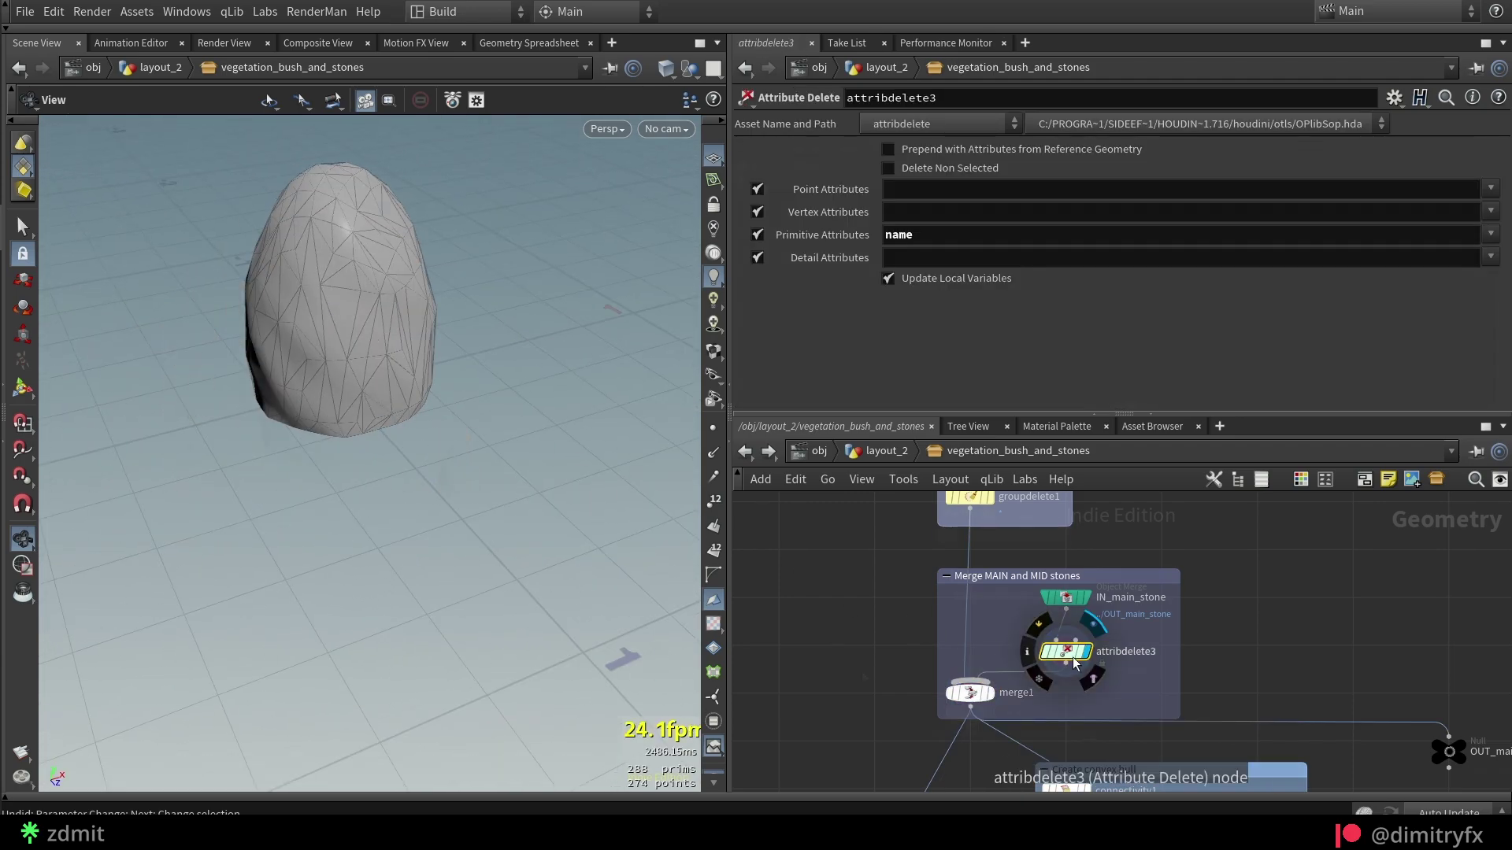
Step: Display the IN_scatter_grid Object Merge and the merge2 node that combines the grid with the main and mid-size stones
scroll(855, 688, down, 3)
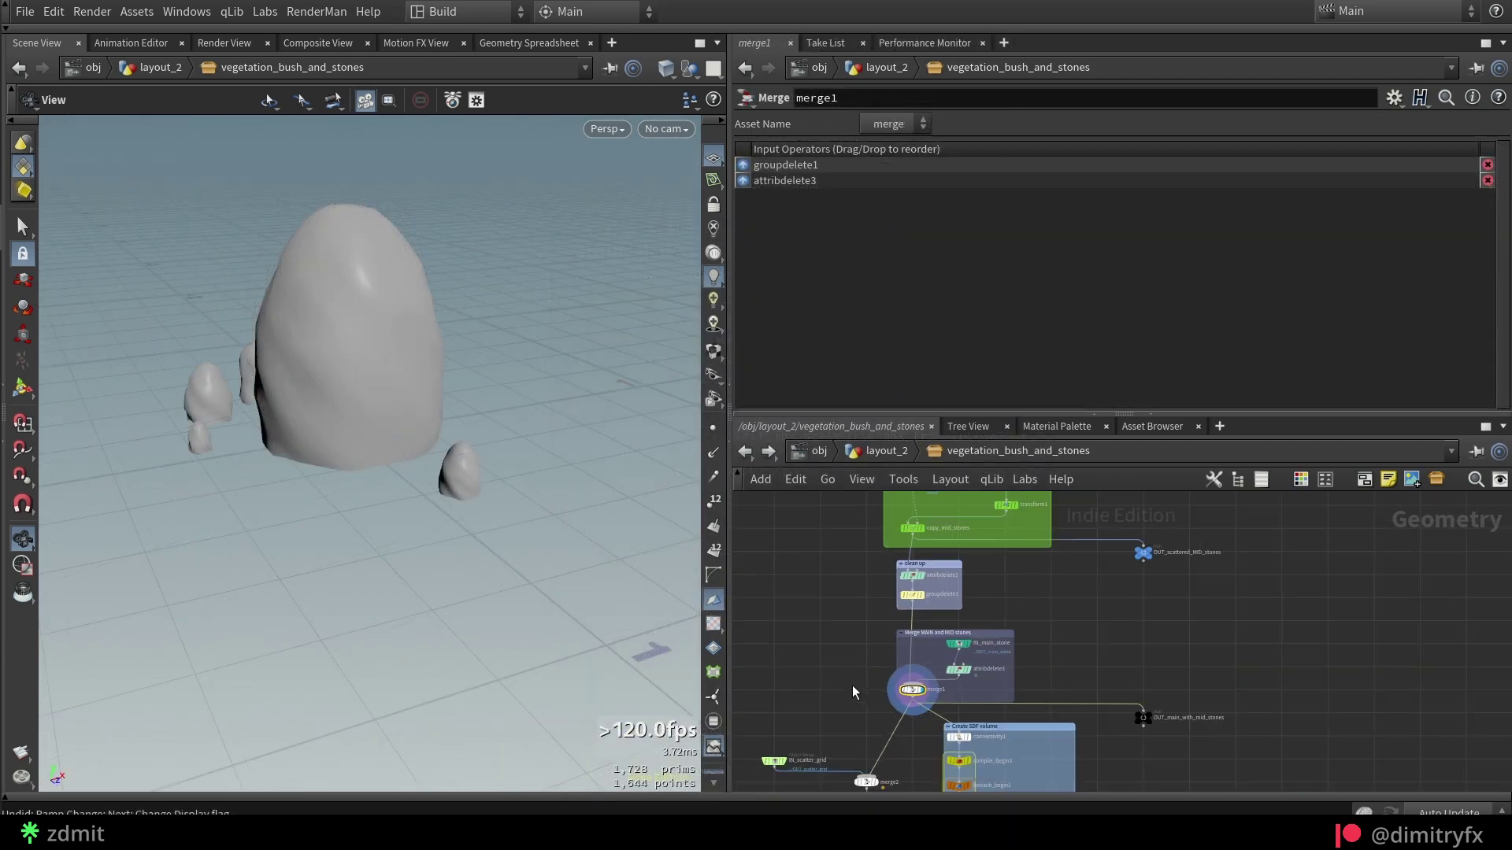
middle_drag(854, 690, 937, 598)
scroll(883, 686, up, 3)
drag(839, 676, 871, 570)
key(r)
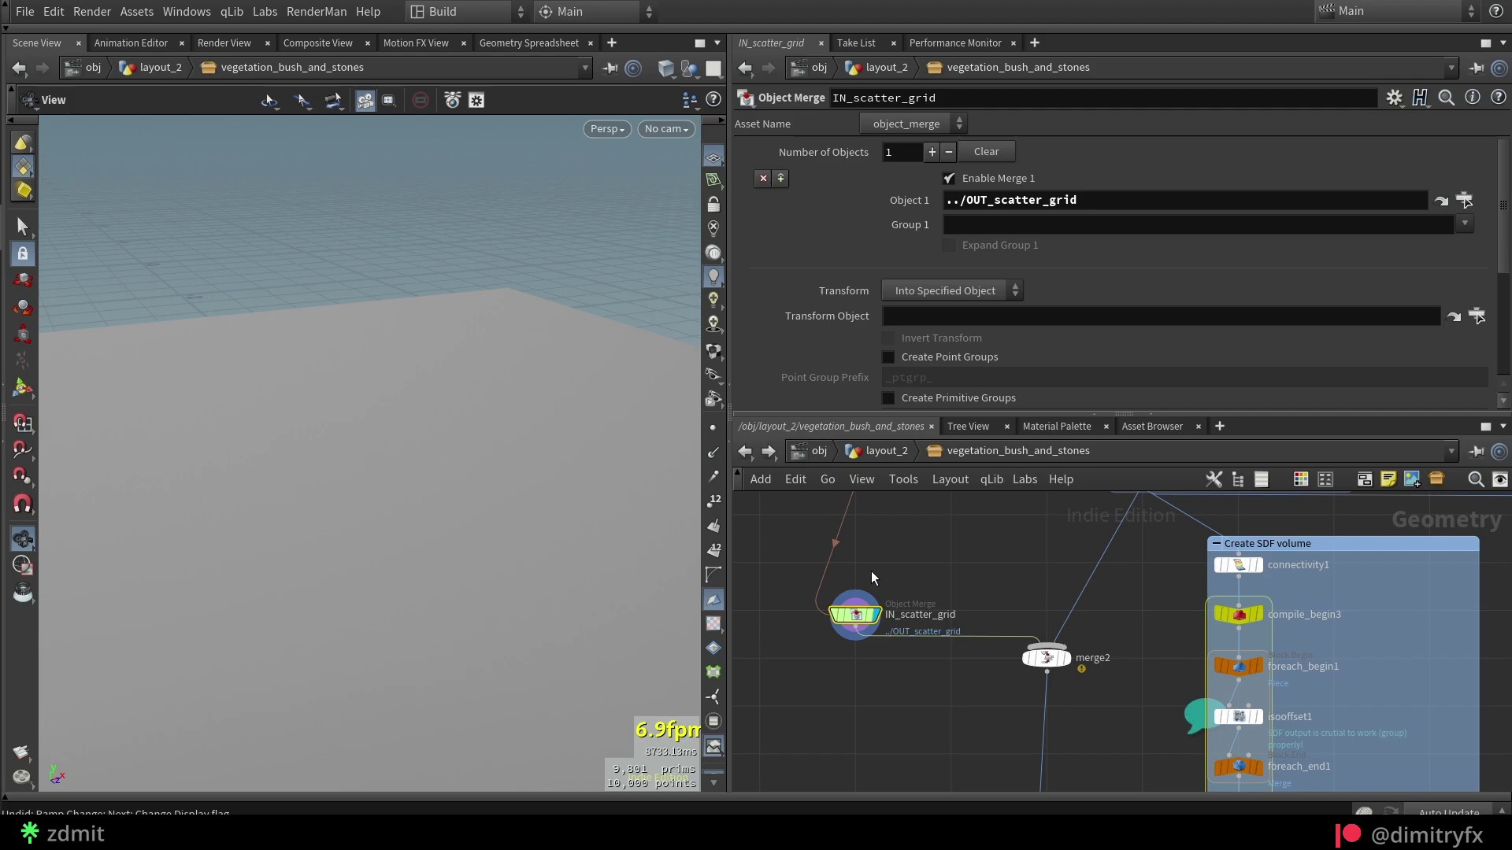
click(1047, 658)
key(r)
mouse_move(443, 513)
mouse_down()
mouse_move(429, 528)
mouse_move(320, 489)
mouse_move(429, 540)
mouse_move(421, 501)
mouse_up()
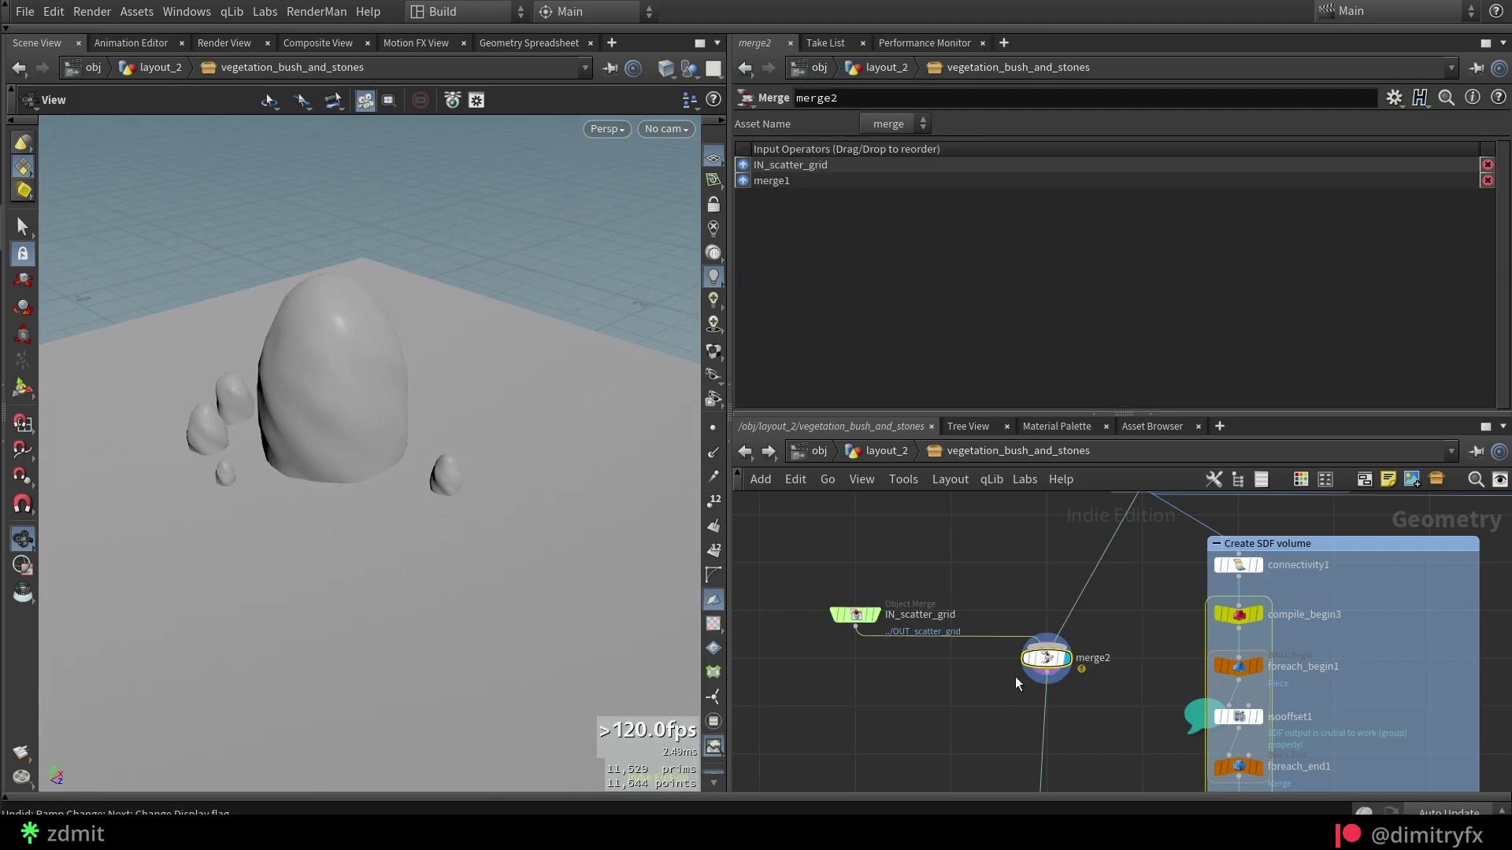
Step: Display compile_end3 in the Create SDF volume box and examine the stones' volumes in wireframe
middle_drag(1141, 628, 971, 519)
click(1070, 710)
key(r)
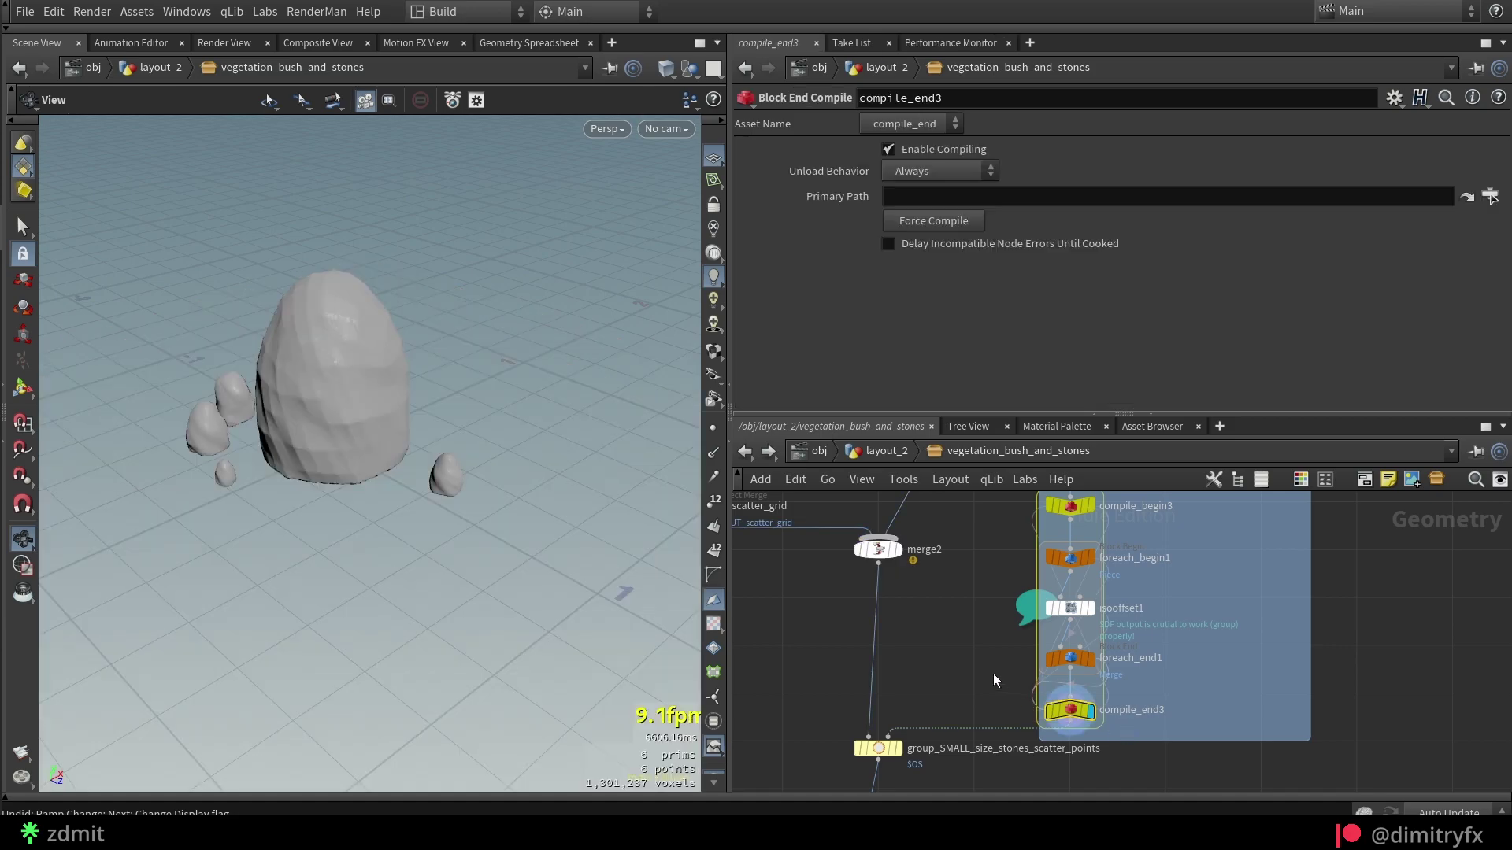
drag(689, 581, 394, 482)
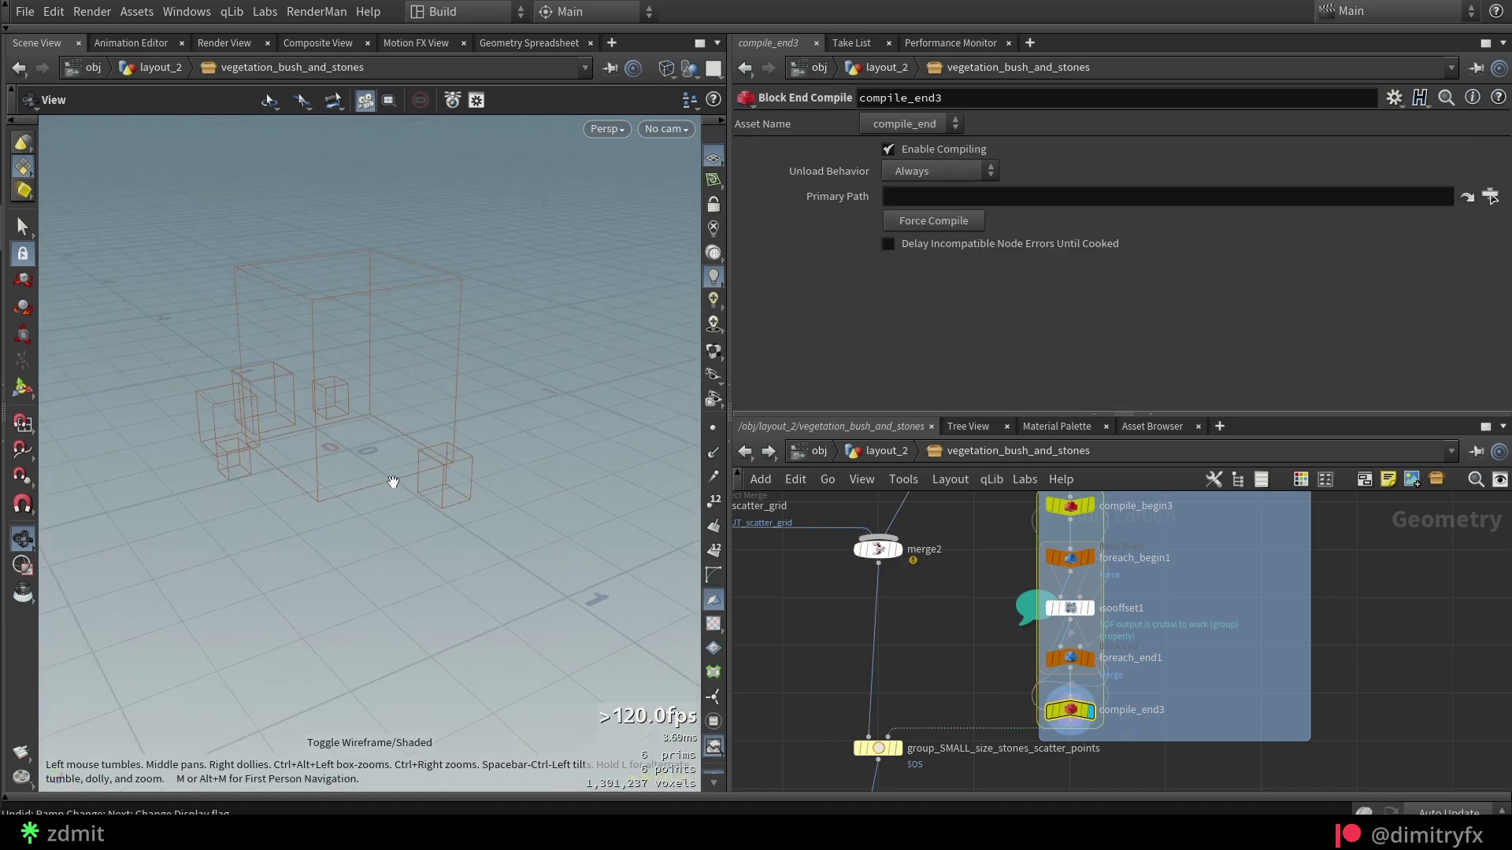
Step: Inspect isooffset1 inside the Create SDF volume loop, reviewing its Output Type and Uniform Sampling options
click(1069, 657)
click(1069, 608)
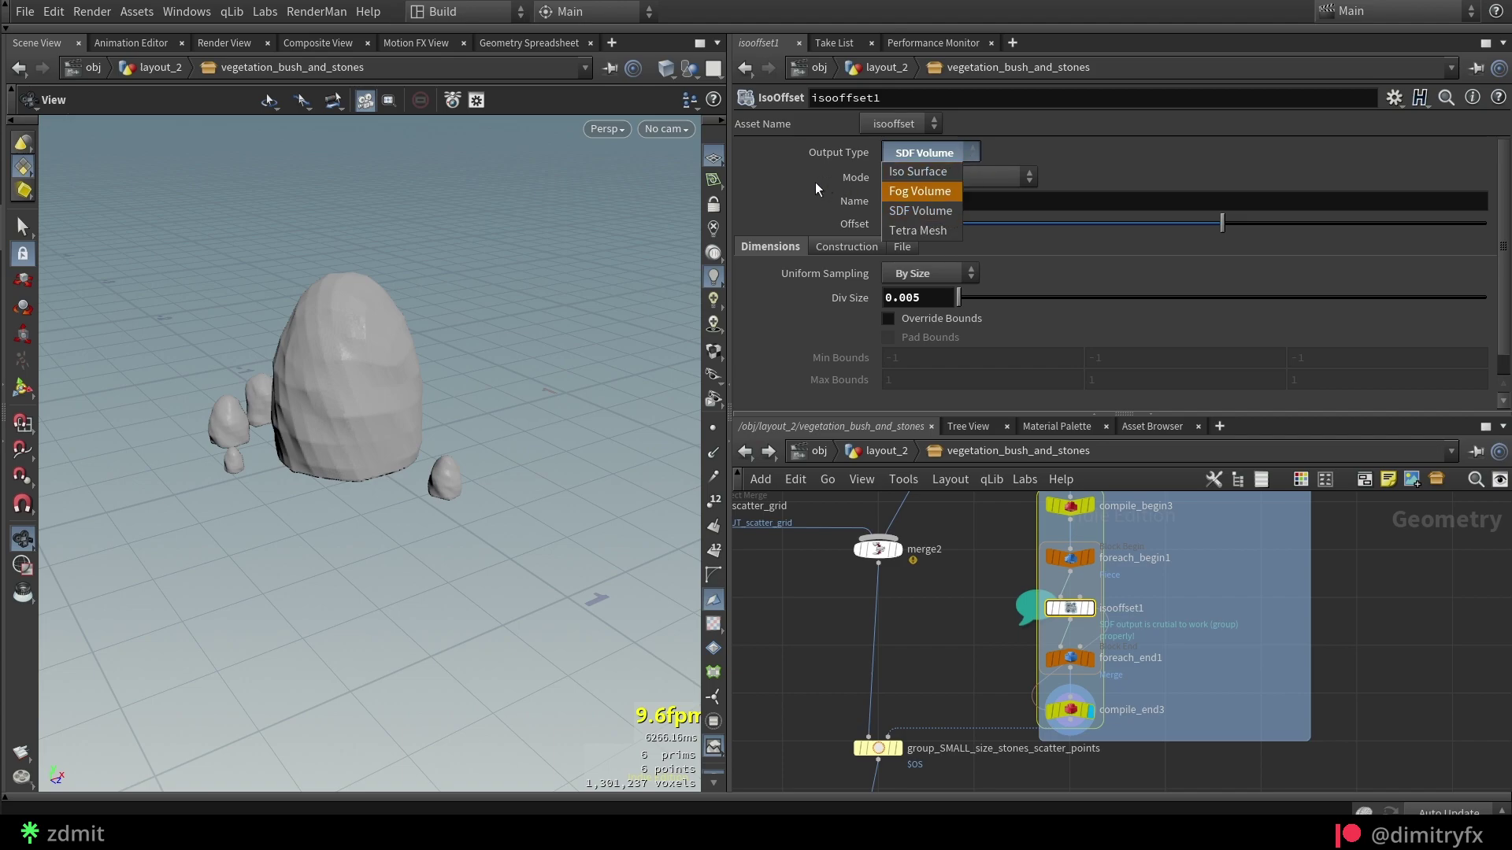
click(750, 193)
click(909, 271)
click(908, 271)
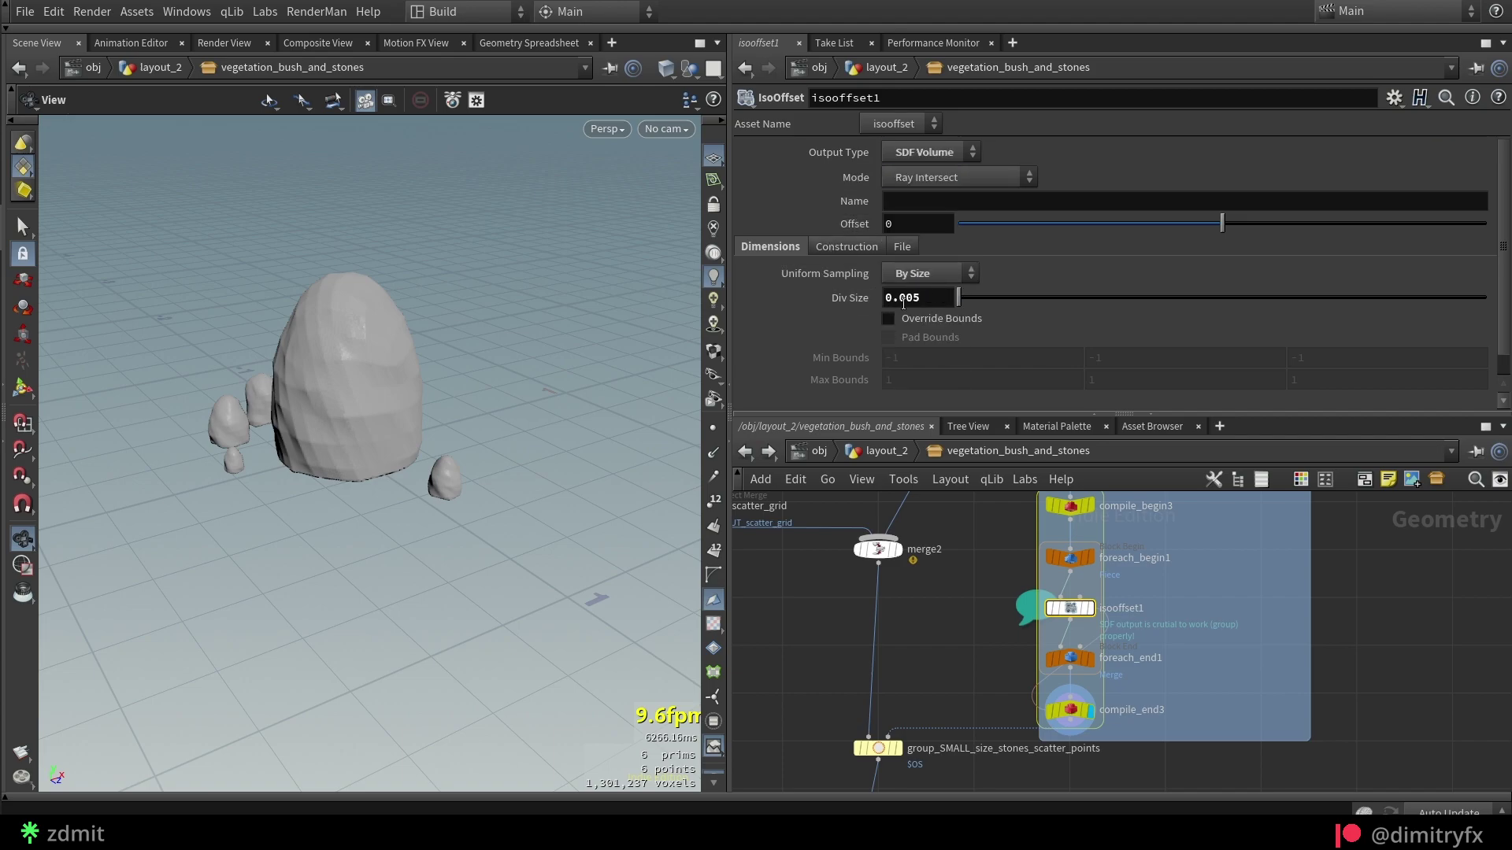
middle_drag(807, 725, 885, 590)
Step: Display group_SMALL_size_stones_scatter_points and review the Bounding Type options that its point group can use
click(956, 614)
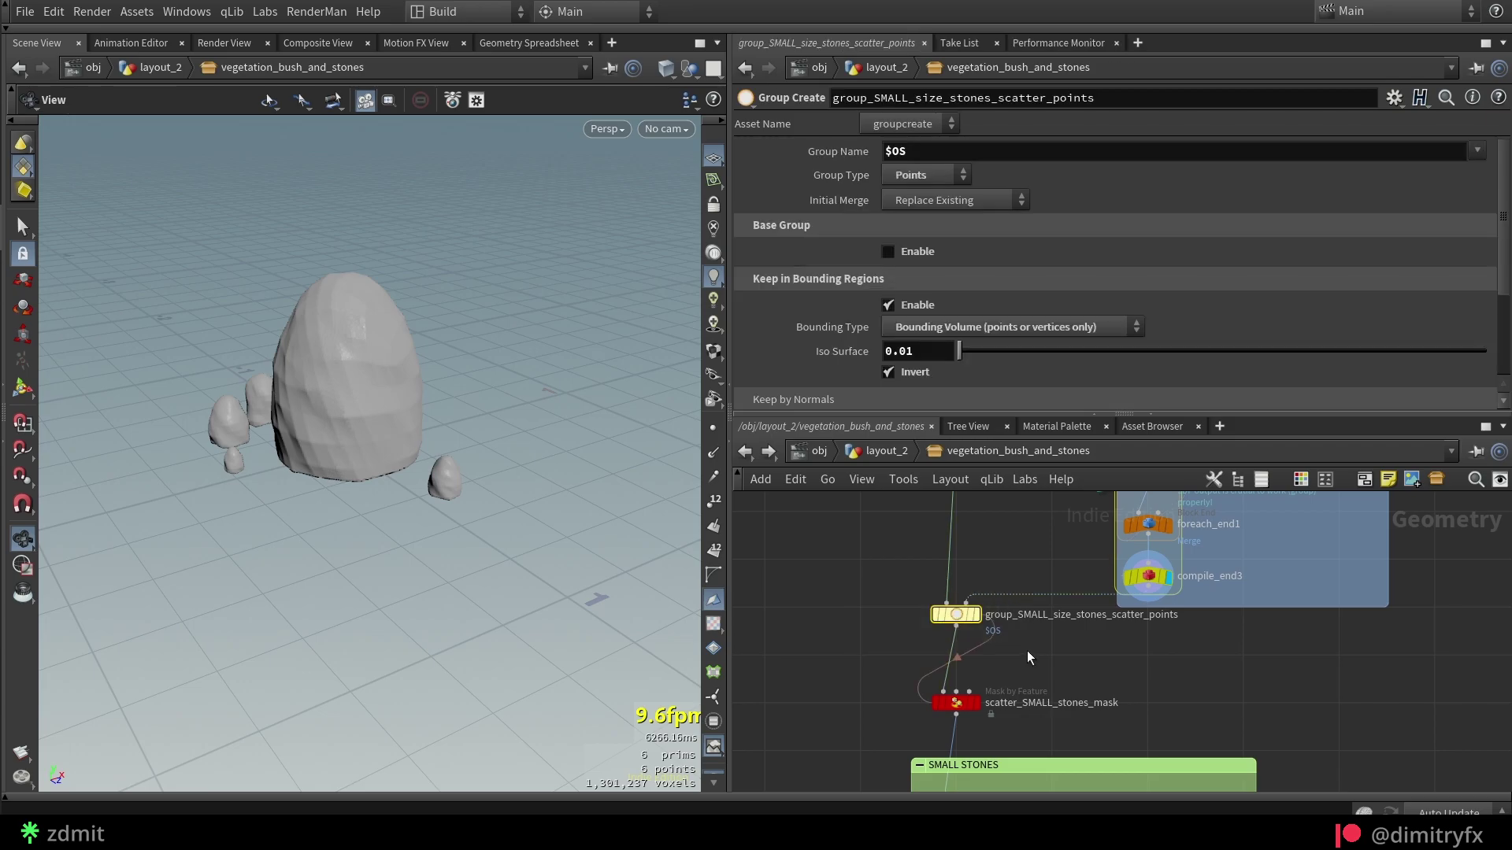
key(r)
drag(425, 488, 529, 425)
click(987, 319)
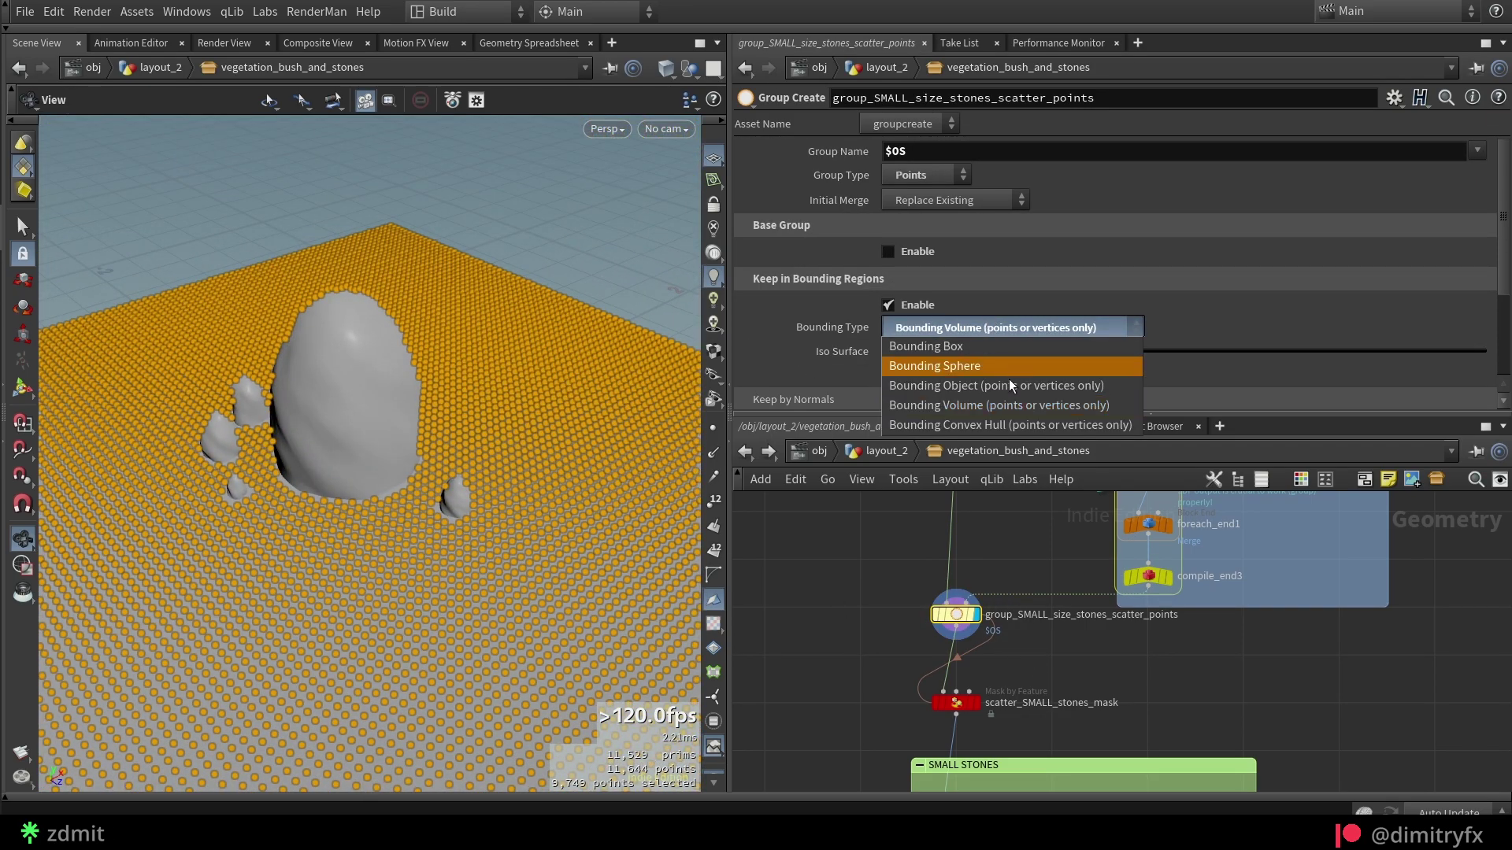
click(751, 350)
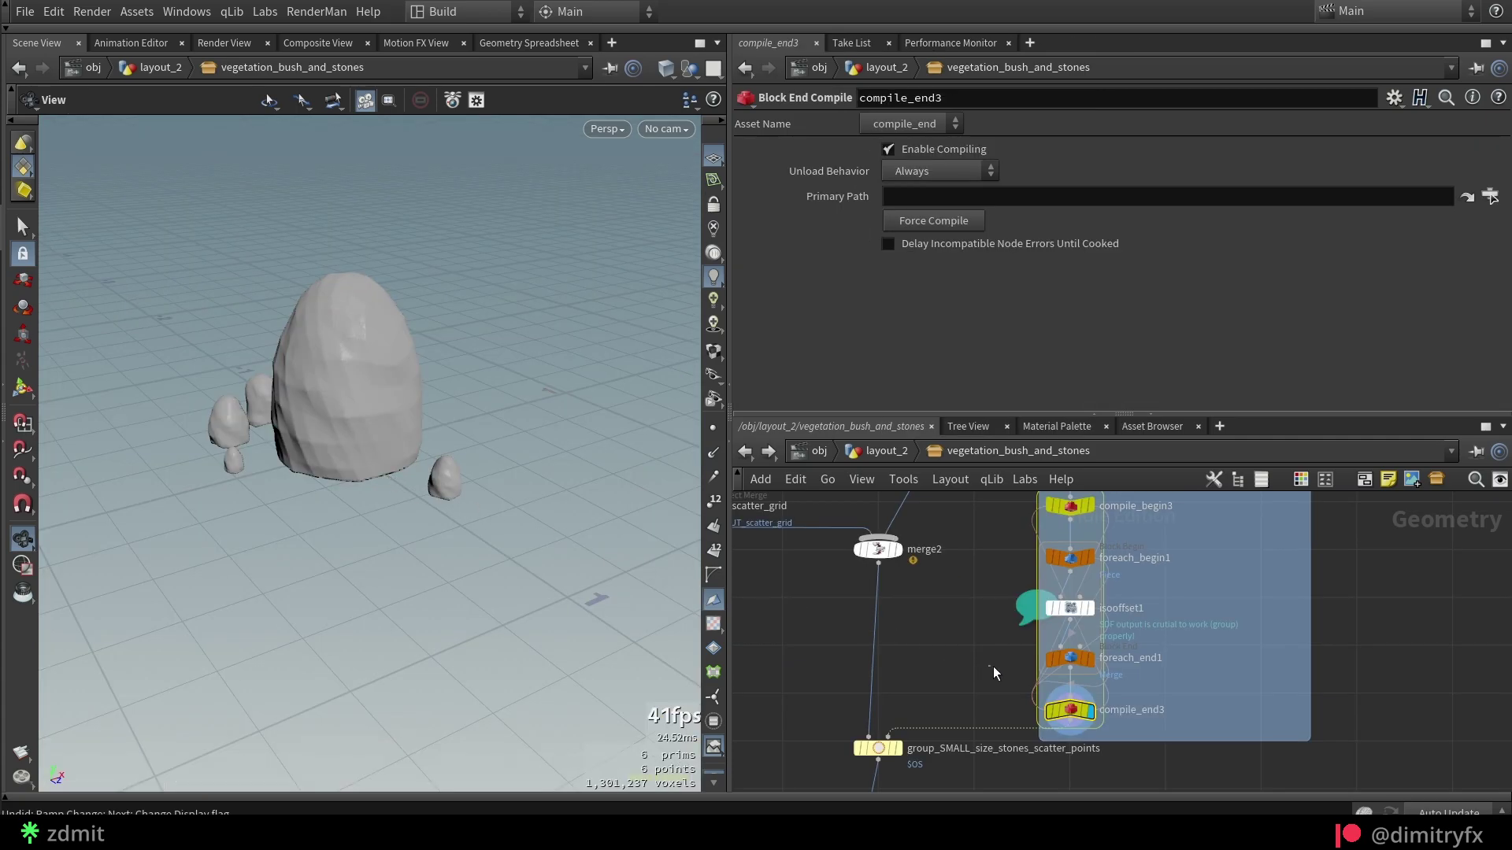
Step: Enable Multithread when Compiled on foreach_end1 in the Create SDF volume box
click(1070, 658)
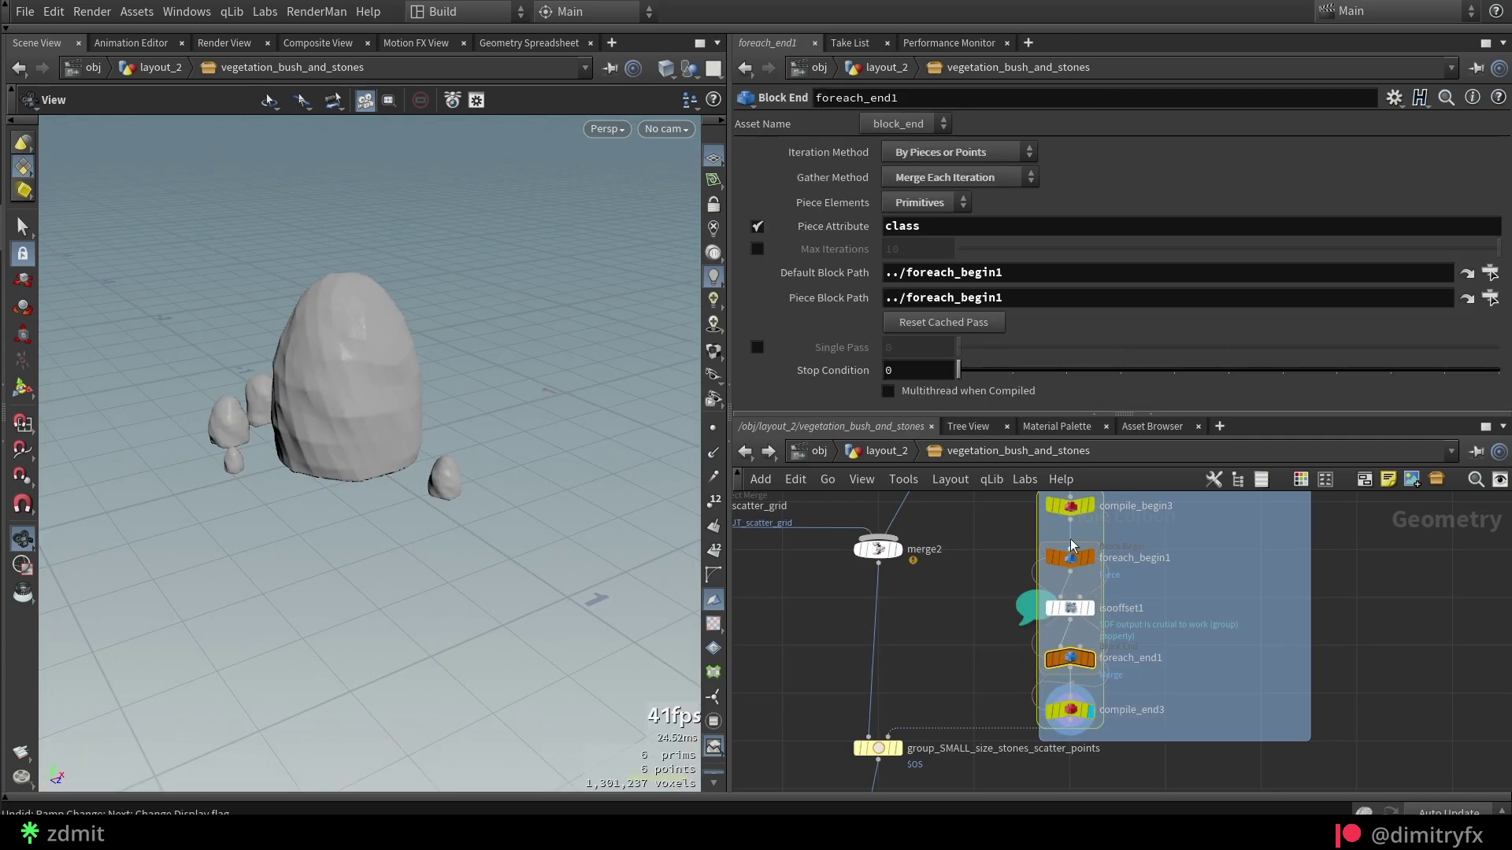
click(933, 391)
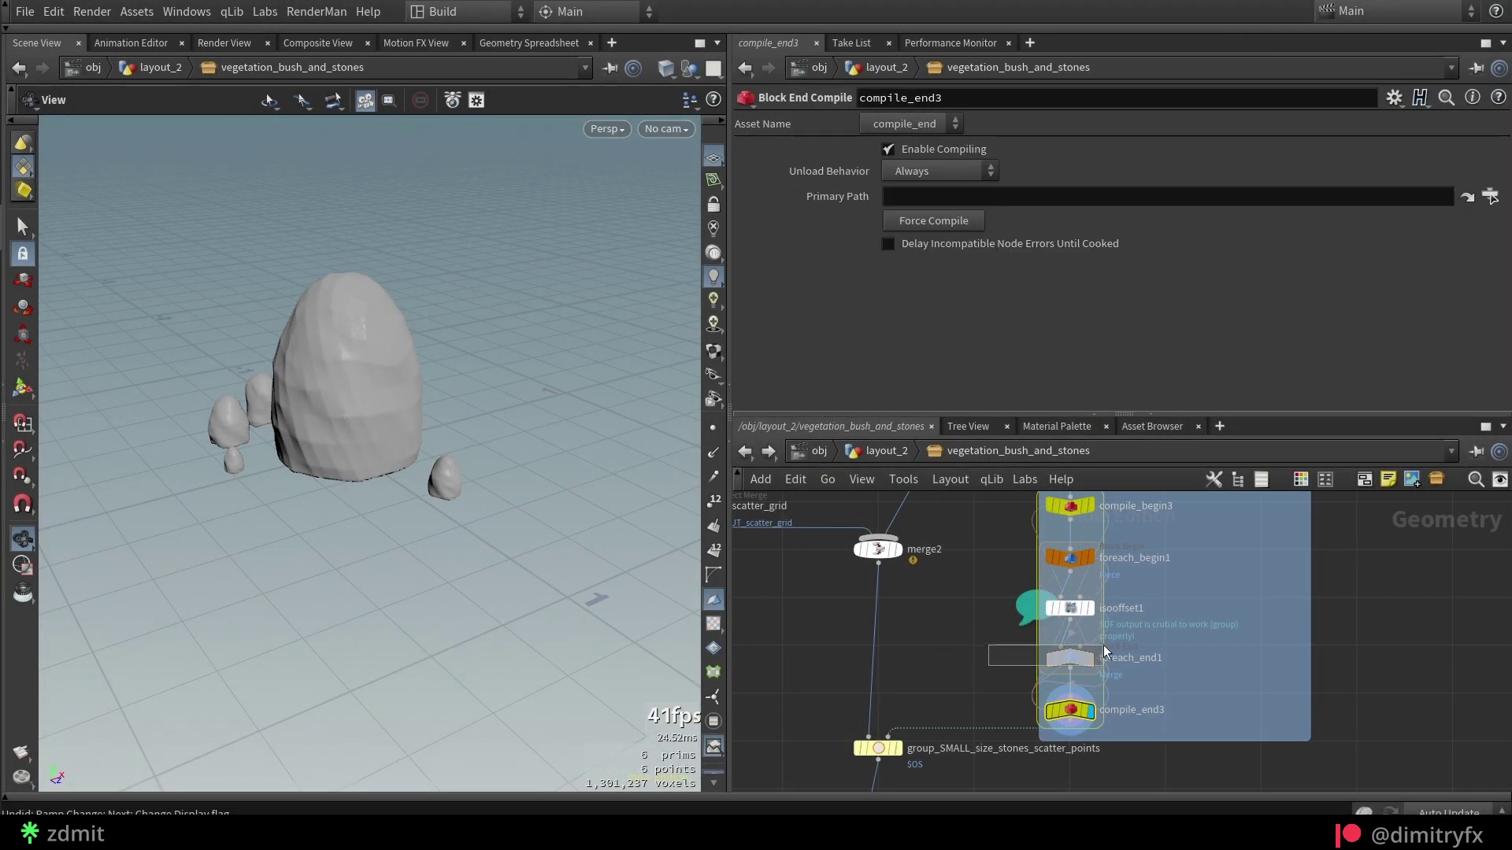
drag(1103, 645, 1103, 646)
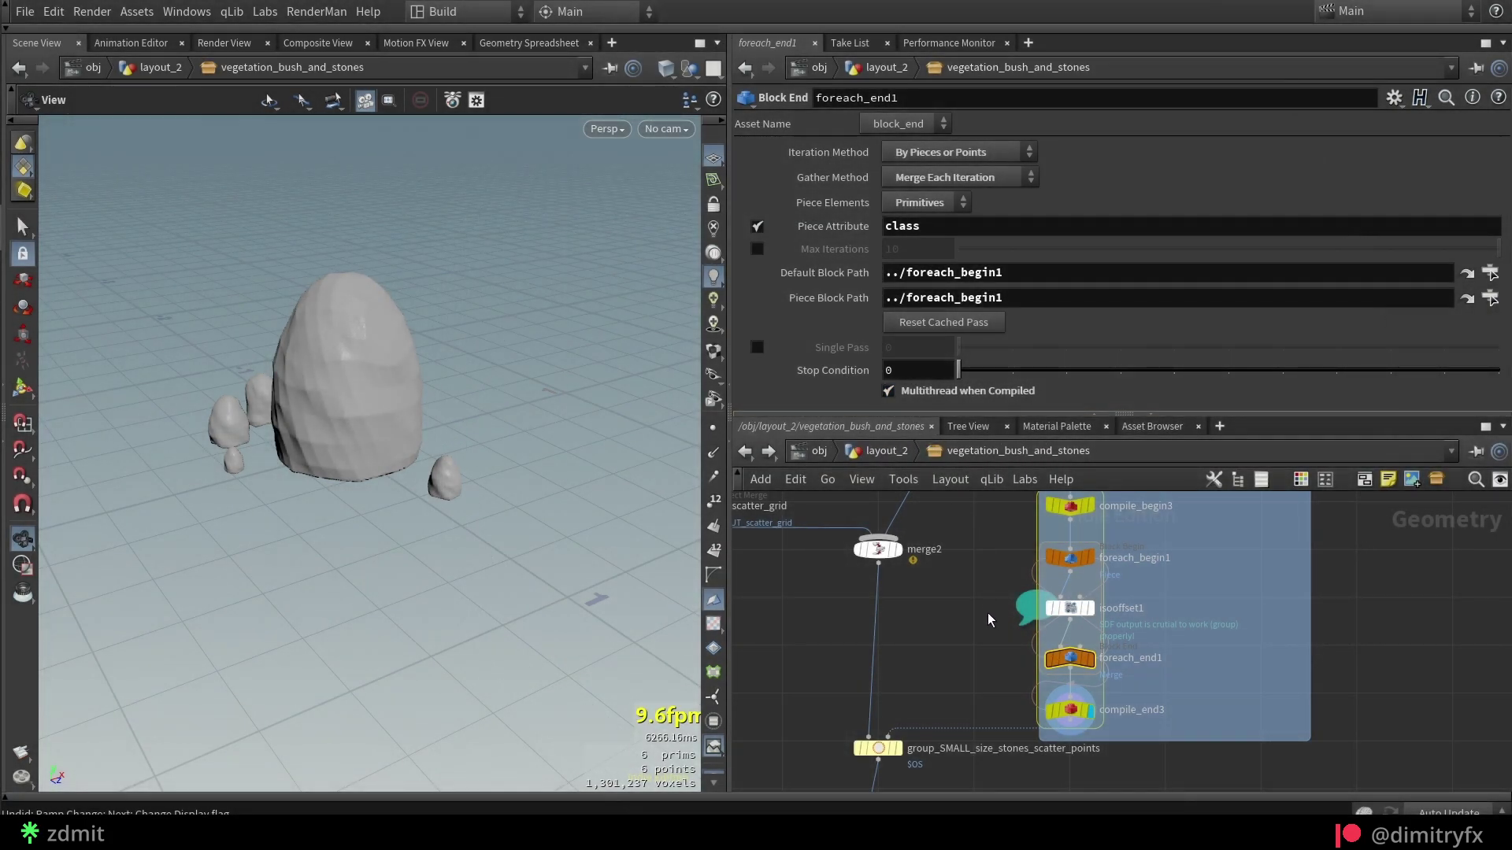
click(987, 613)
key(Up)
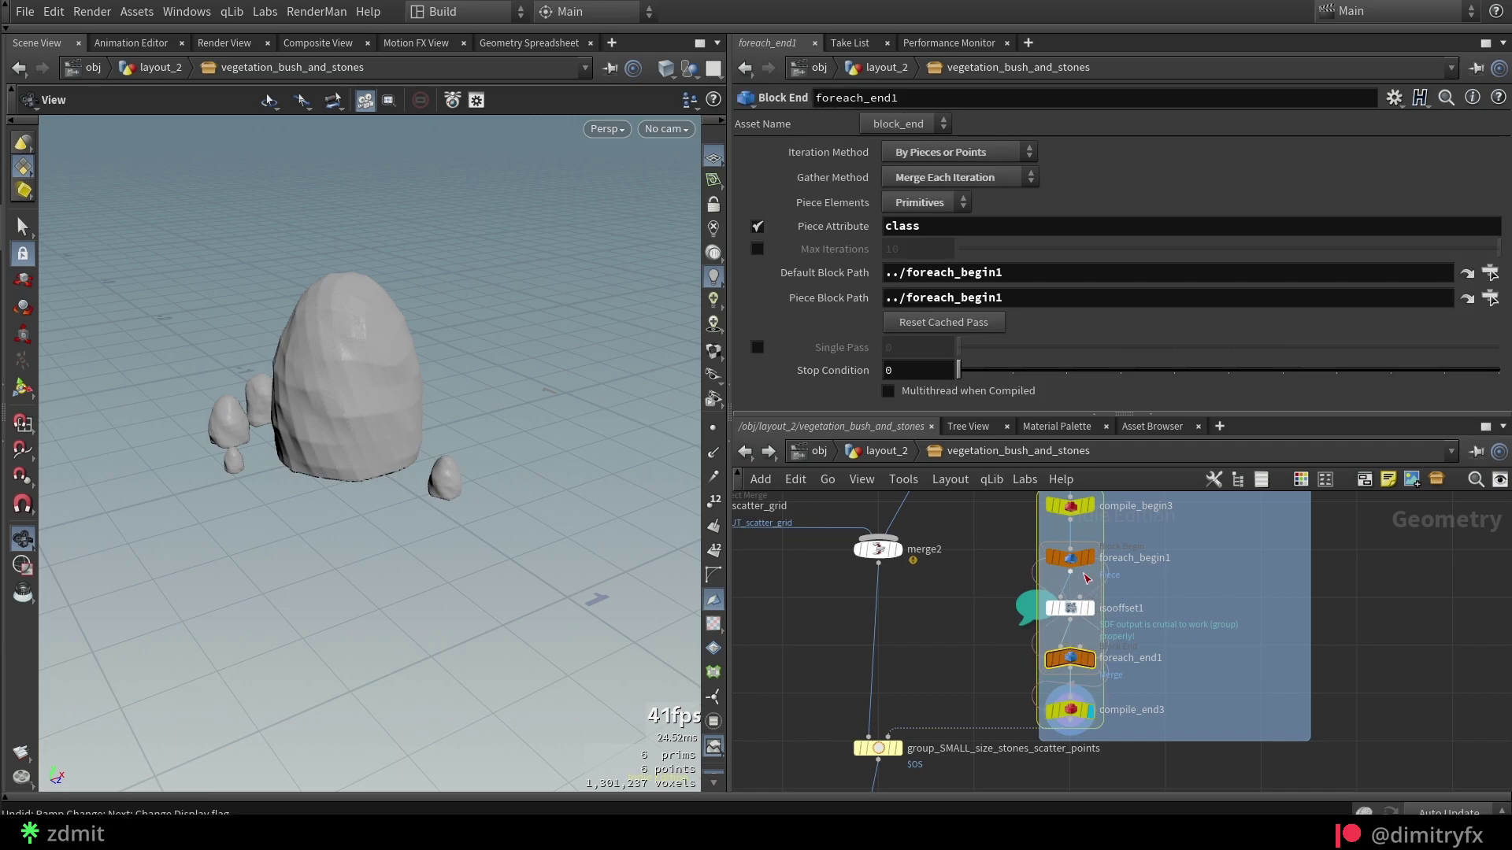
click(933, 389)
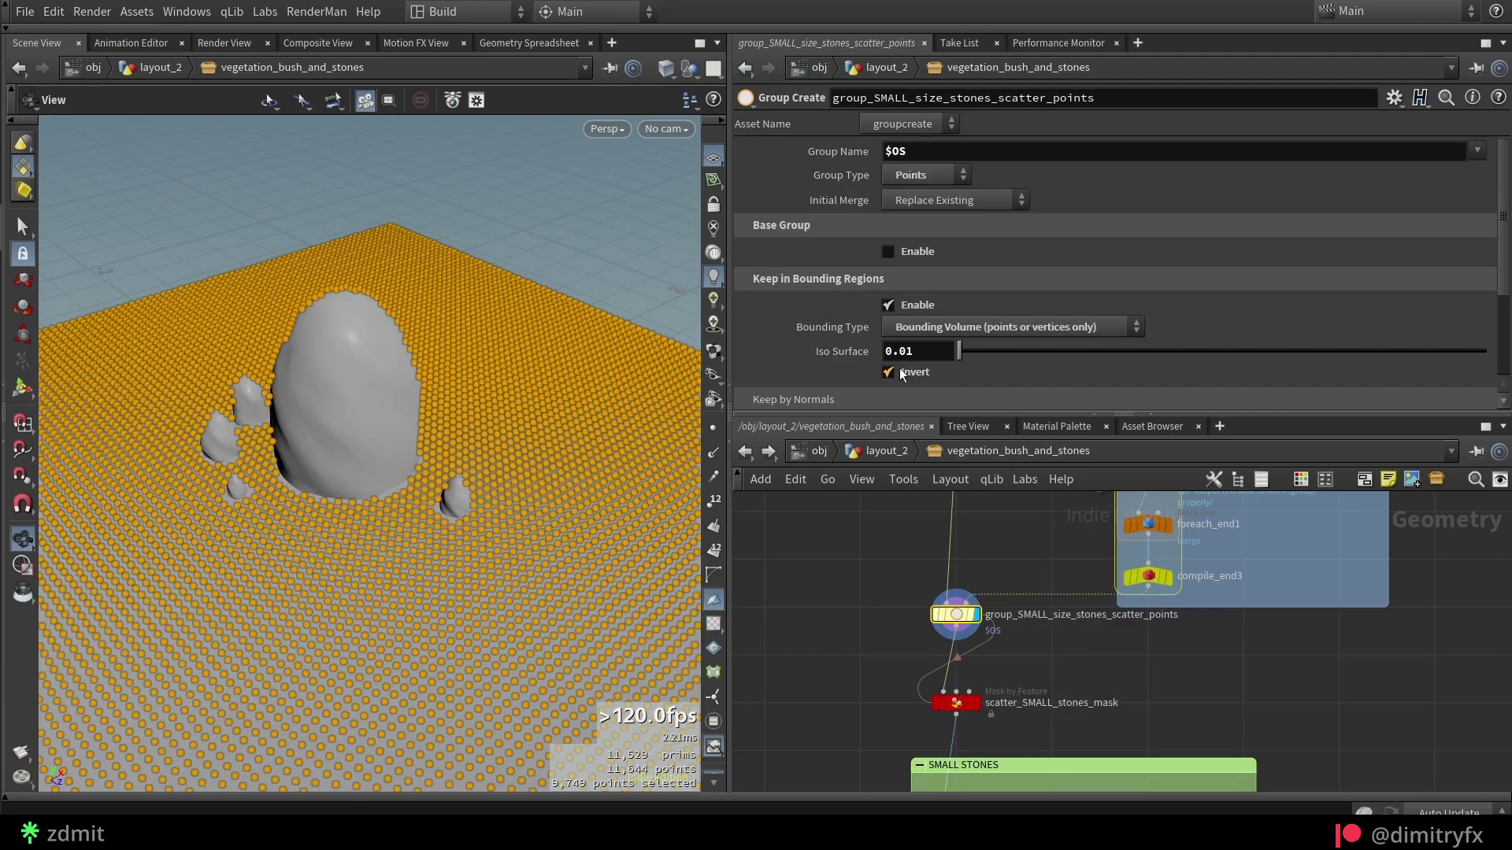
Step: Turn Invert off and back on for group_SMALL_size_stones_scatter_points to compare the grouped points
click(899, 367)
click(912, 373)
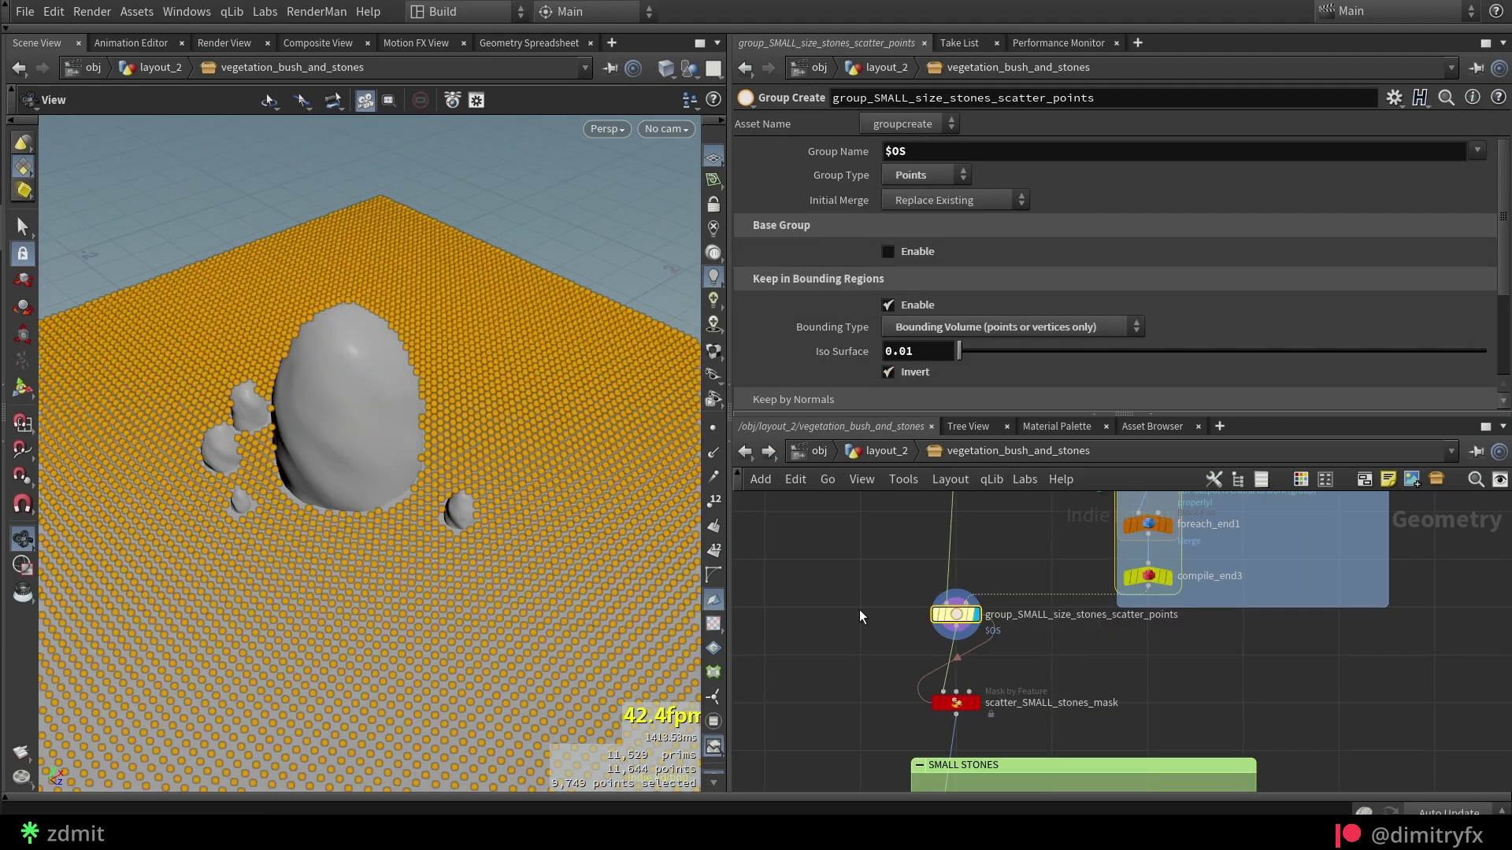
click(954, 697)
click(965, 614)
Step: Review the copy-parameter and relative-reference options that link scatter_SMALL_stones_mask's Group to the Group Name of group_SMALL_size_stones_scatter_points
right_click(1023, 155)
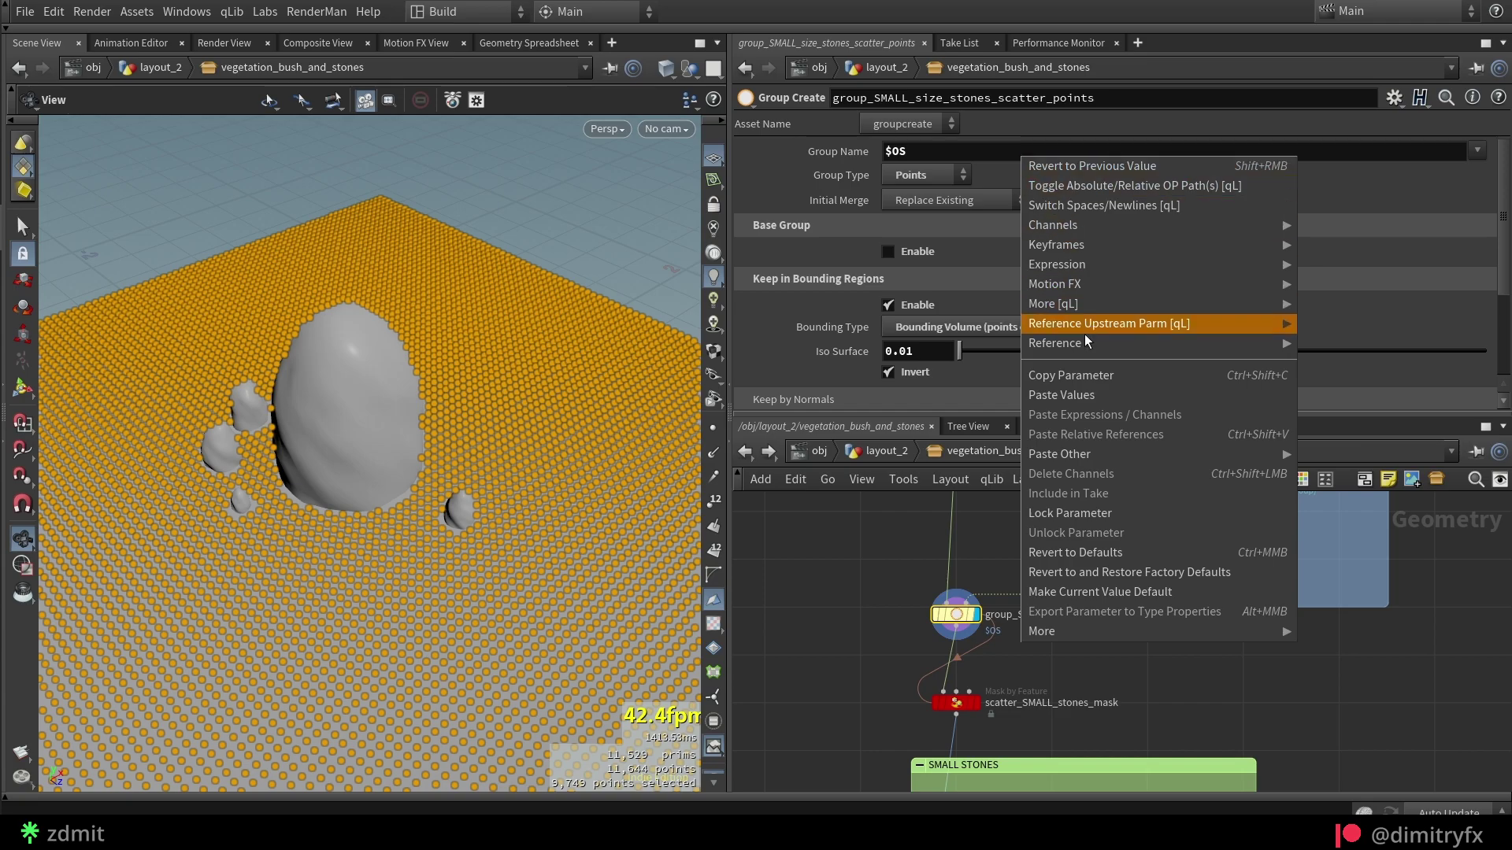
click(1064, 376)
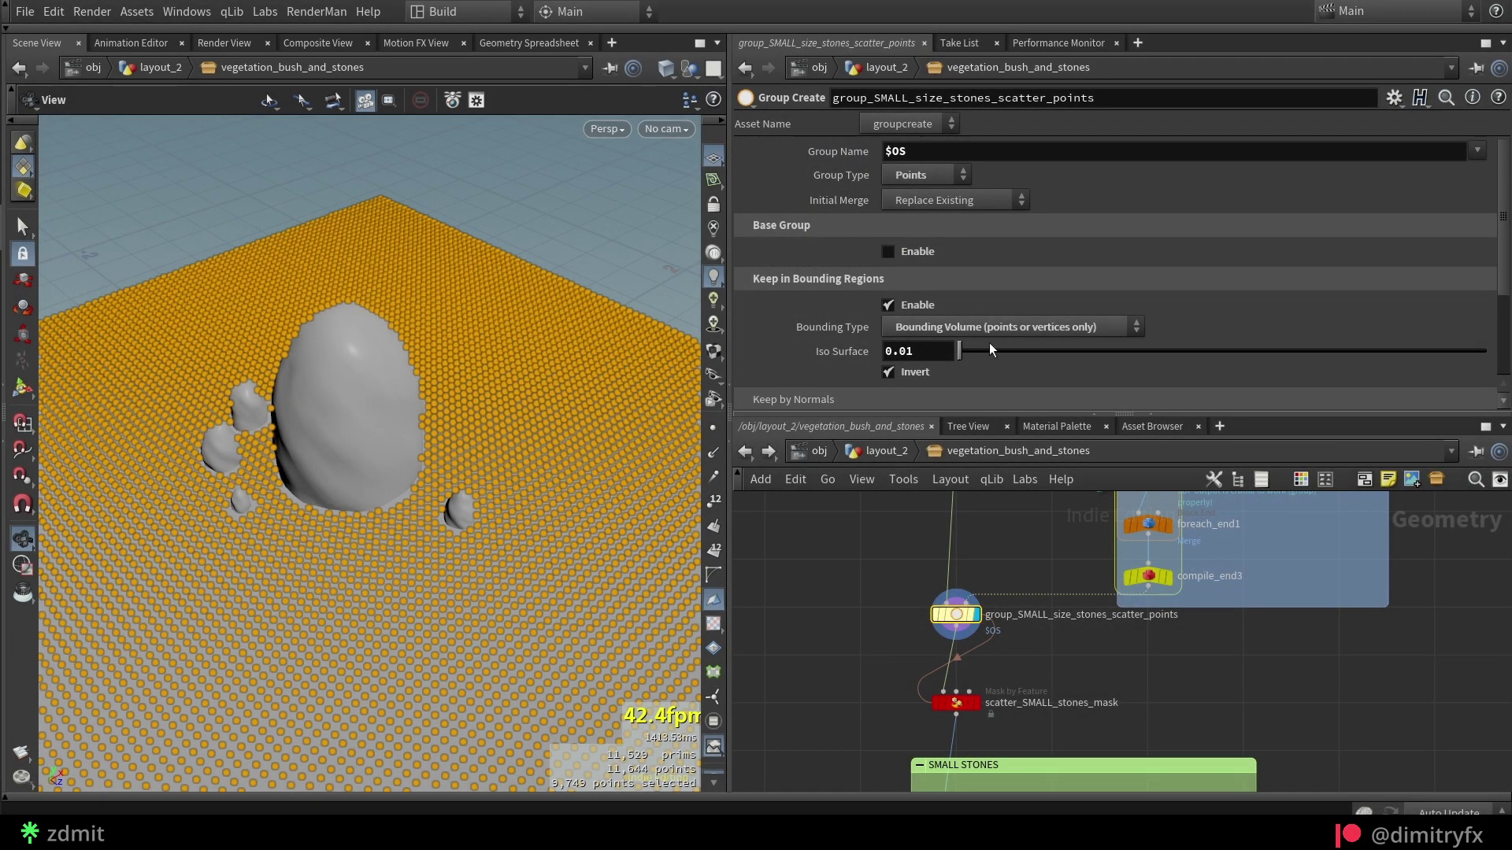
right_click(902, 153)
click(957, 368)
click(956, 702)
scroll(931, 163, down, 5)
scroll(931, 163, up, 5)
right_click(926, 153)
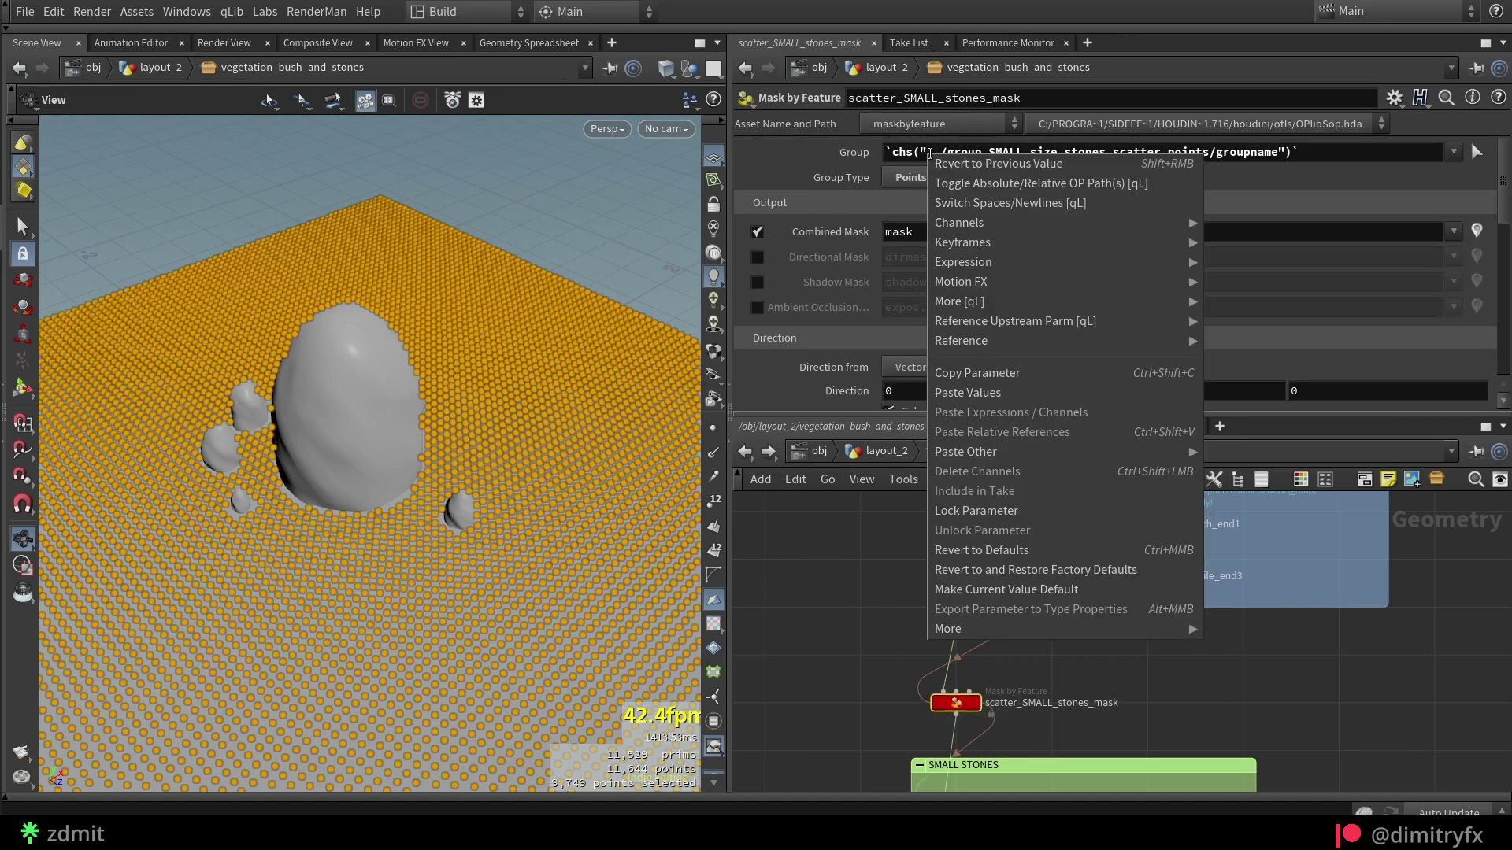
click(987, 431)
Step: Display scatter_SMALL_stones_mask and review its Direction, Shadows and Combined Mask Ramp settings
click(976, 702)
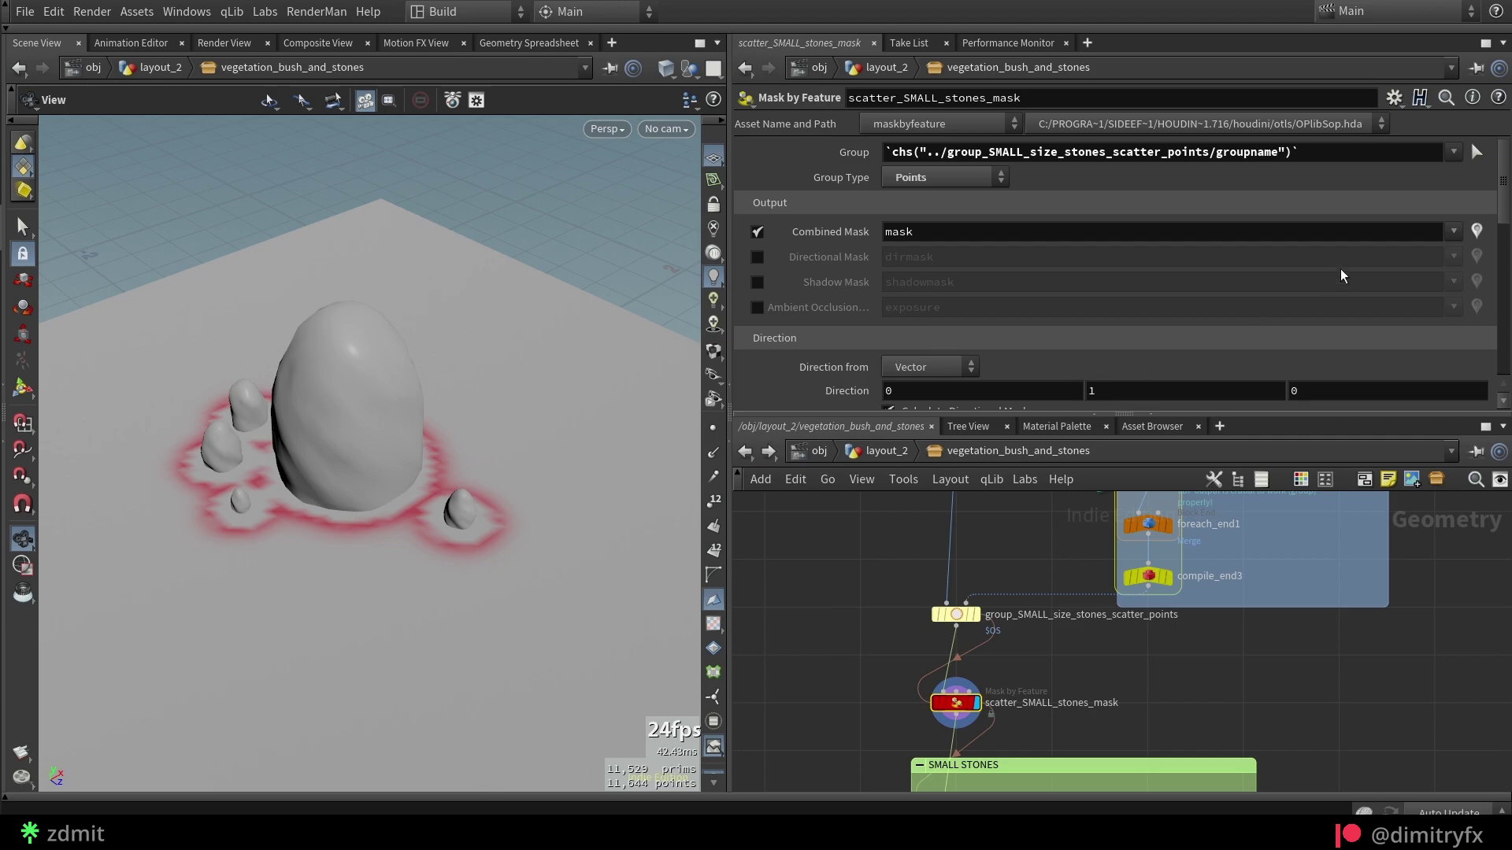
drag(499, 422, 659, 381)
scroll(1189, 267, down, 4)
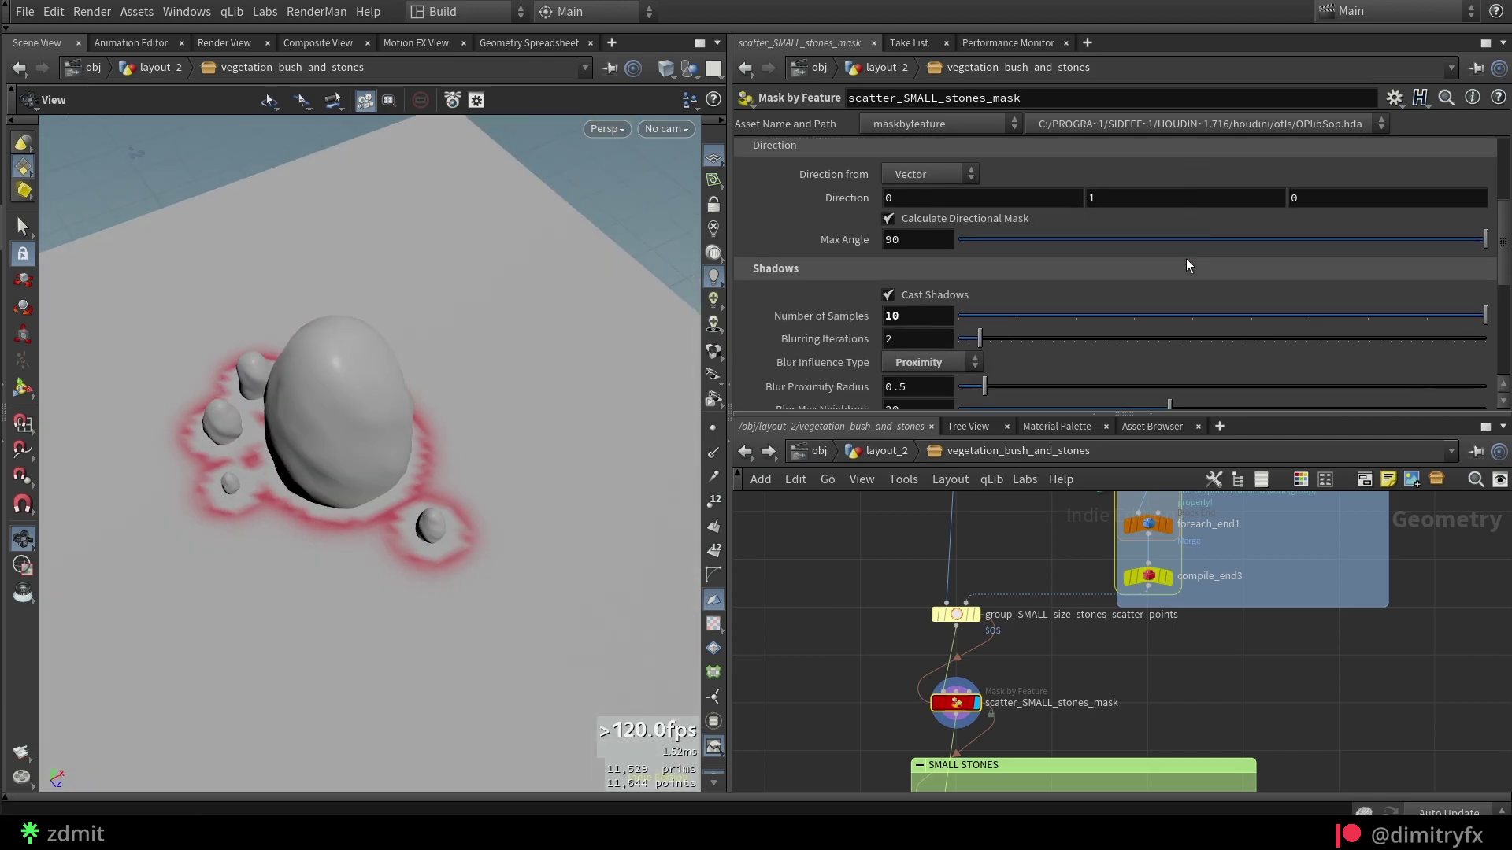
scroll(1182, 253, down, 3)
drag(1179, 304, 1356, 293)
scroll(1023, 391, down, 4)
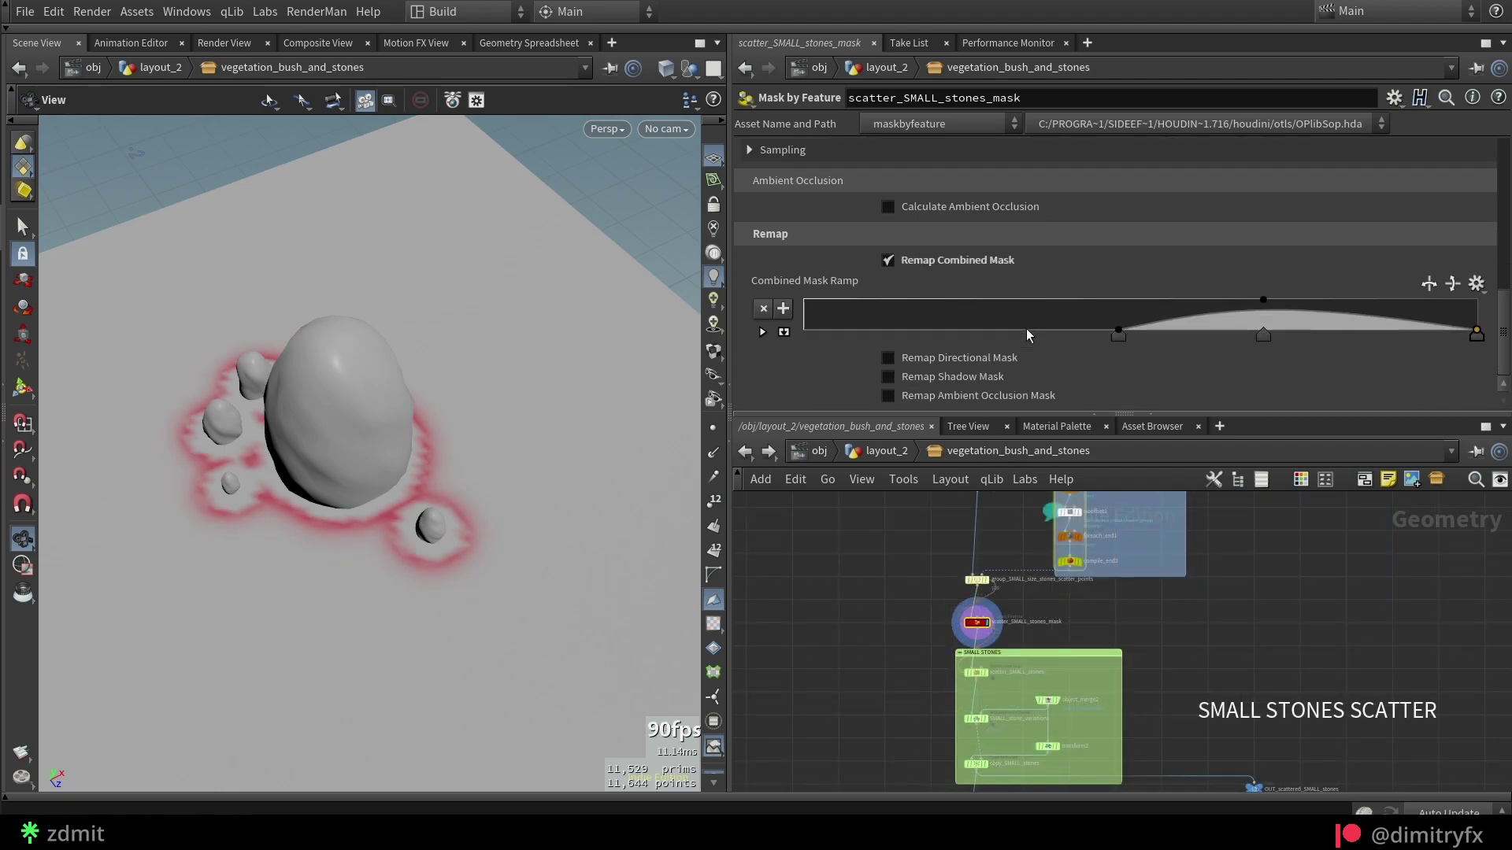
drag(1027, 328, 1108, 334)
drag(1255, 337, 1418, 337)
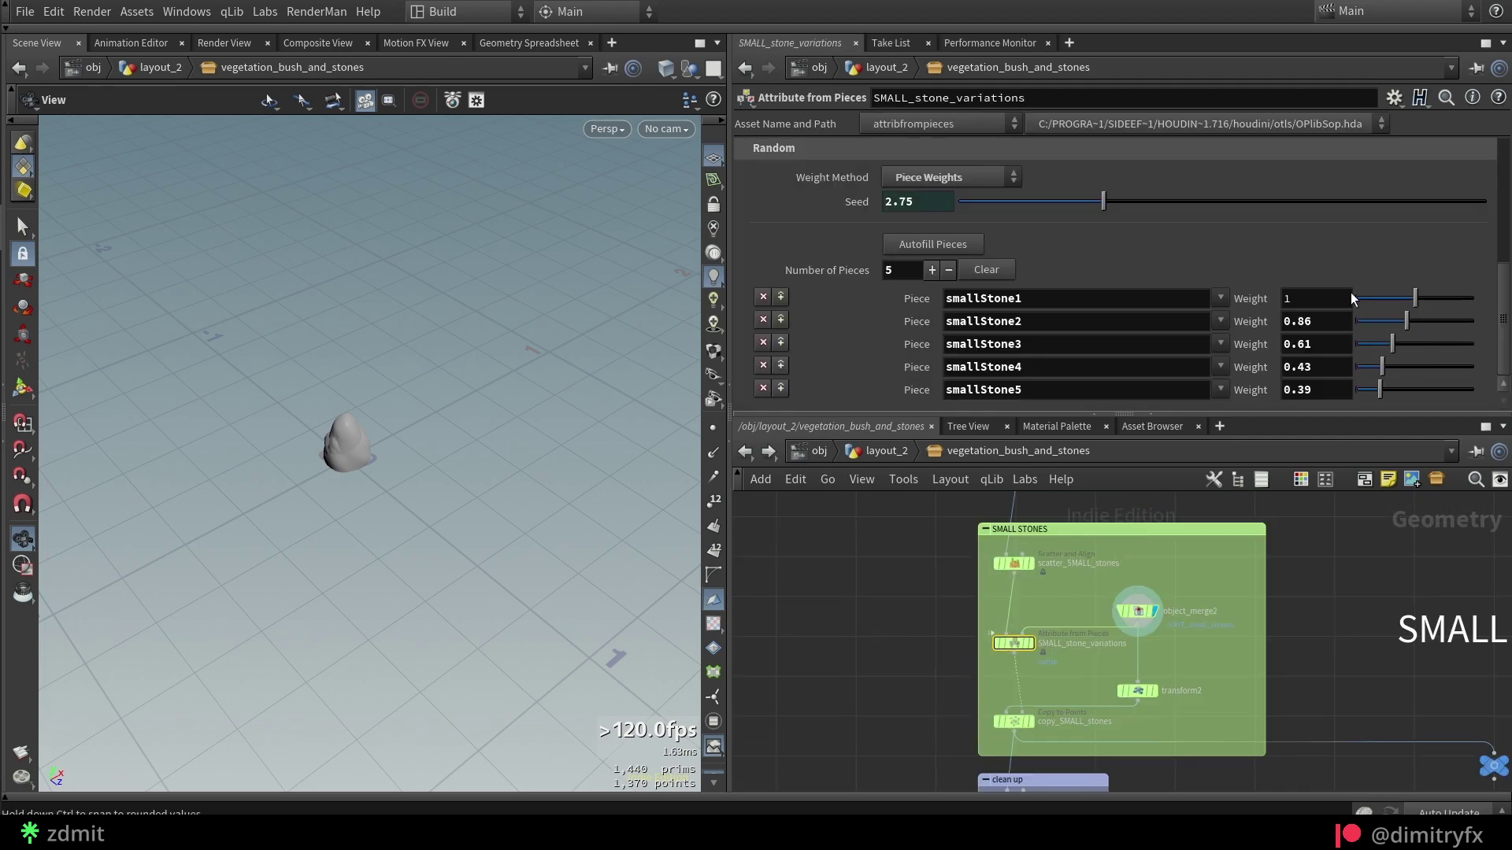
Step: Display the copied stones at copy_SMALL_stones and inspect groupdelete2 in the clean up box
click(1015, 722)
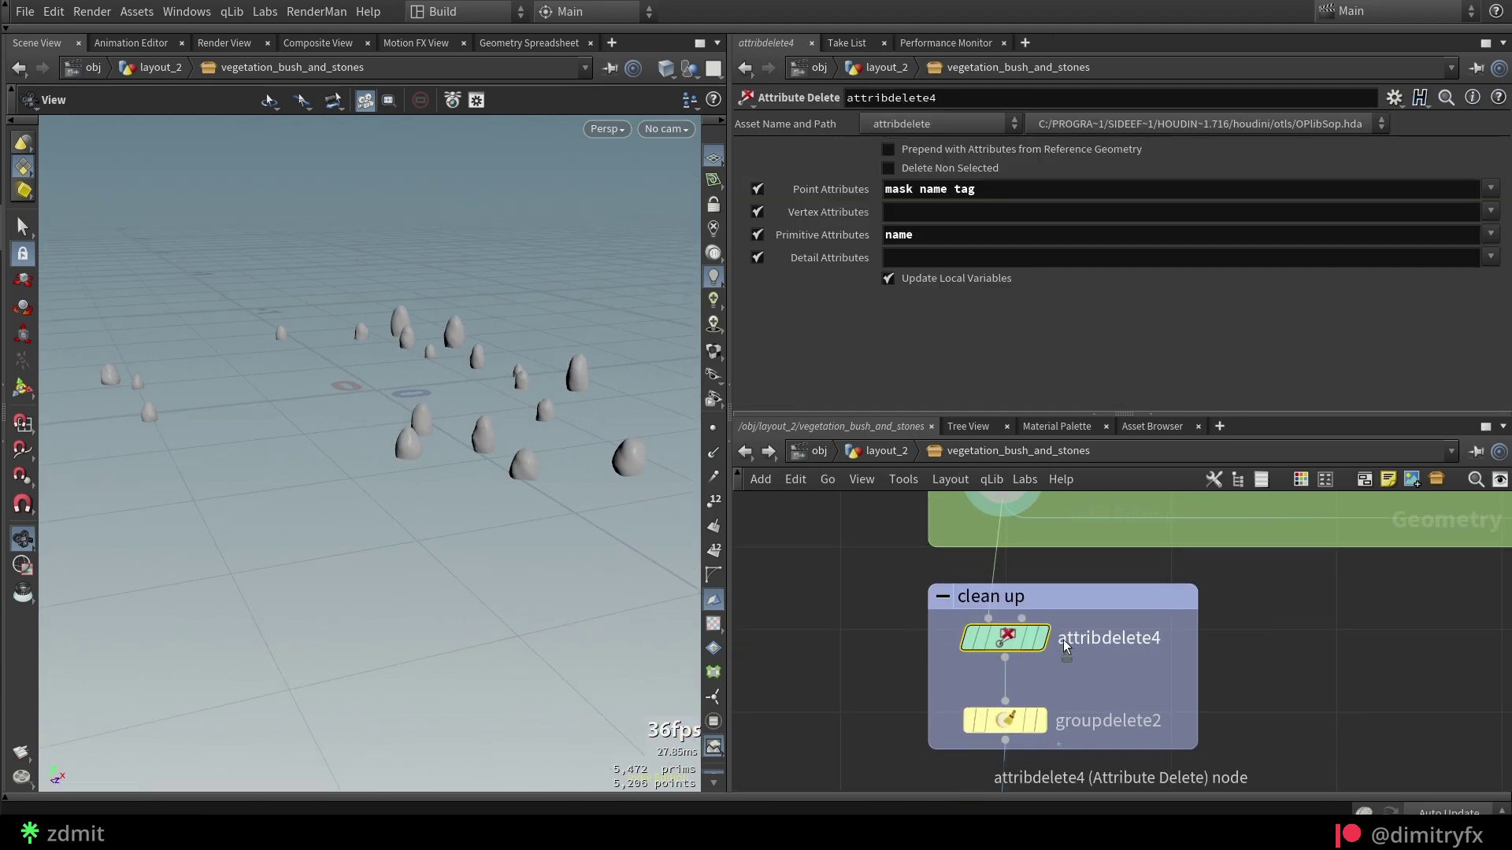
click(1041, 719)
scroll(1133, 658, down, 3)
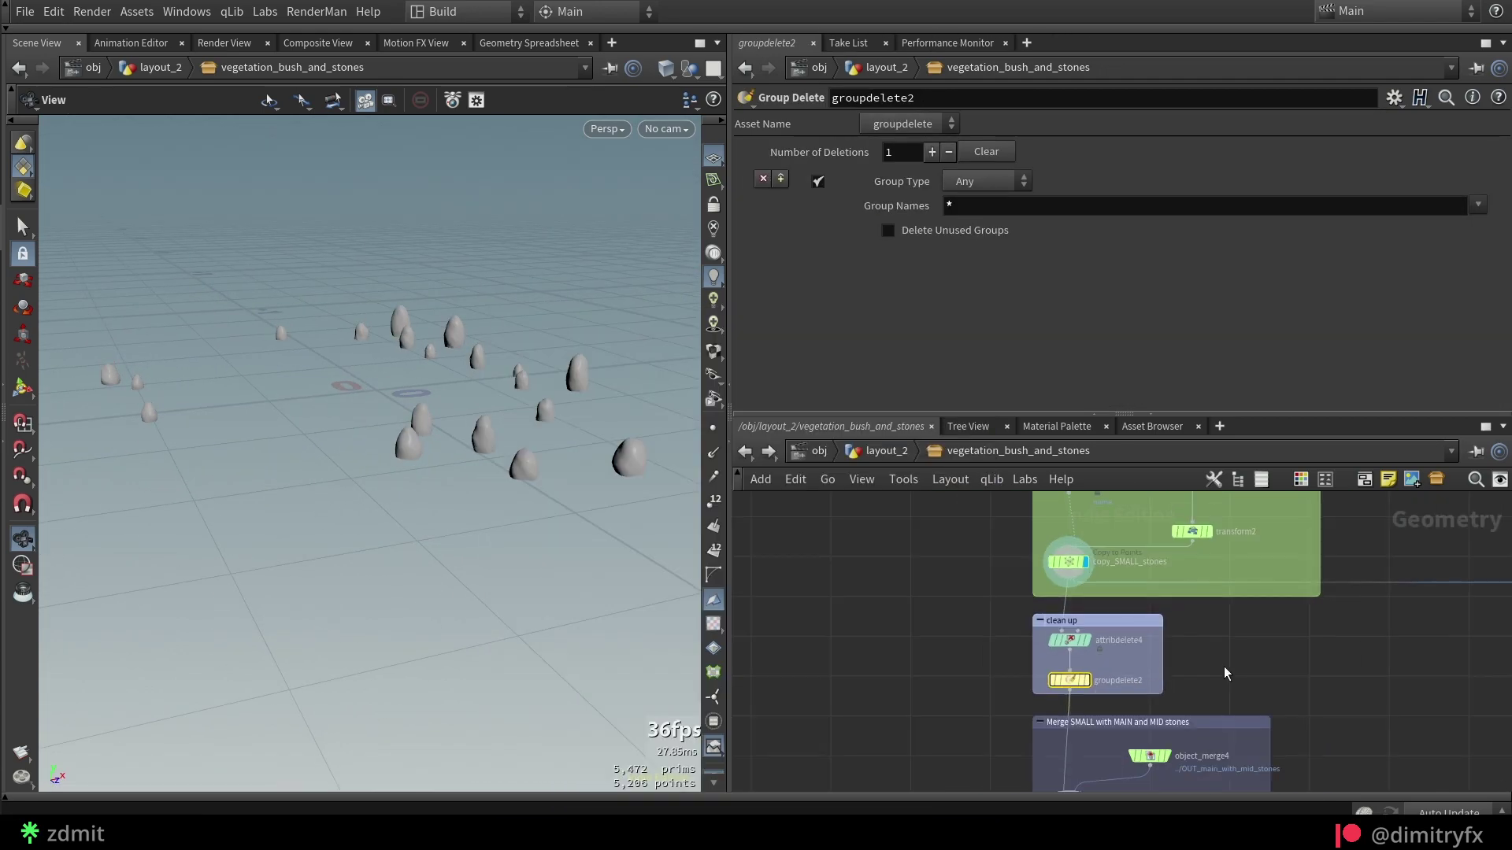
Step: Display merge3, which combines the small stones with the main and mid-size stones, and examine the result
middle_drag(1225, 672, 1205, 511)
scroll(1205, 512, up, 2)
click(1008, 685)
drag(604, 499, 626, 614)
Step: Display merge4, which combines IN_scatter_grid1 with all the merged stones, and examine the result
scroll(858, 648, down, 4)
middle_drag(857, 648, 881, 582)
scroll(866, 653, up, 5)
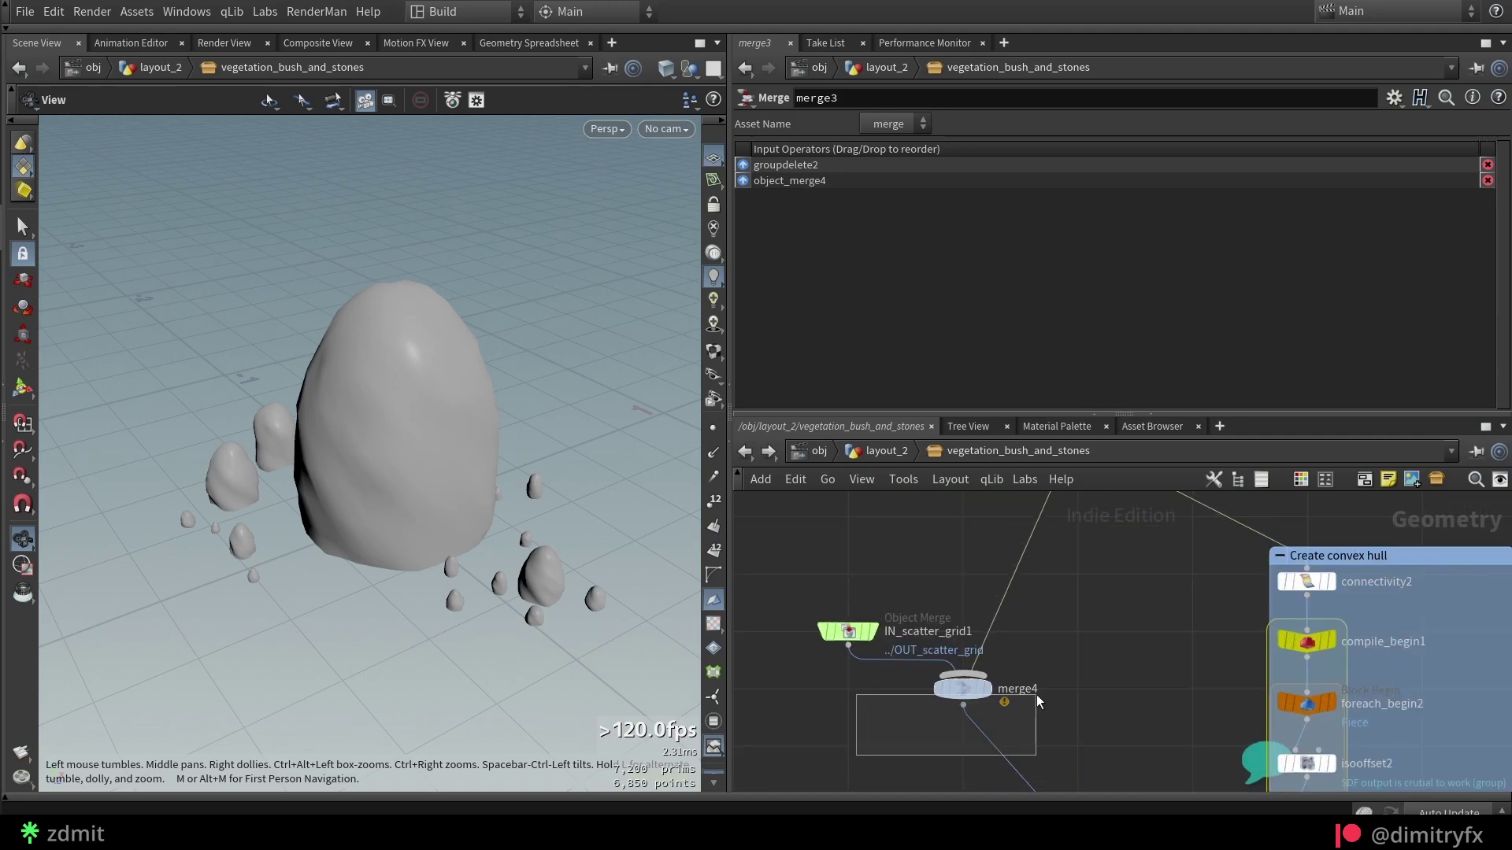
click(1027, 690)
drag(481, 539, 508, 543)
Step: Display compile_end1 in the second Create convex hull box and inspect the SDF settings of isooffset2
scroll(1159, 668, down, 3)
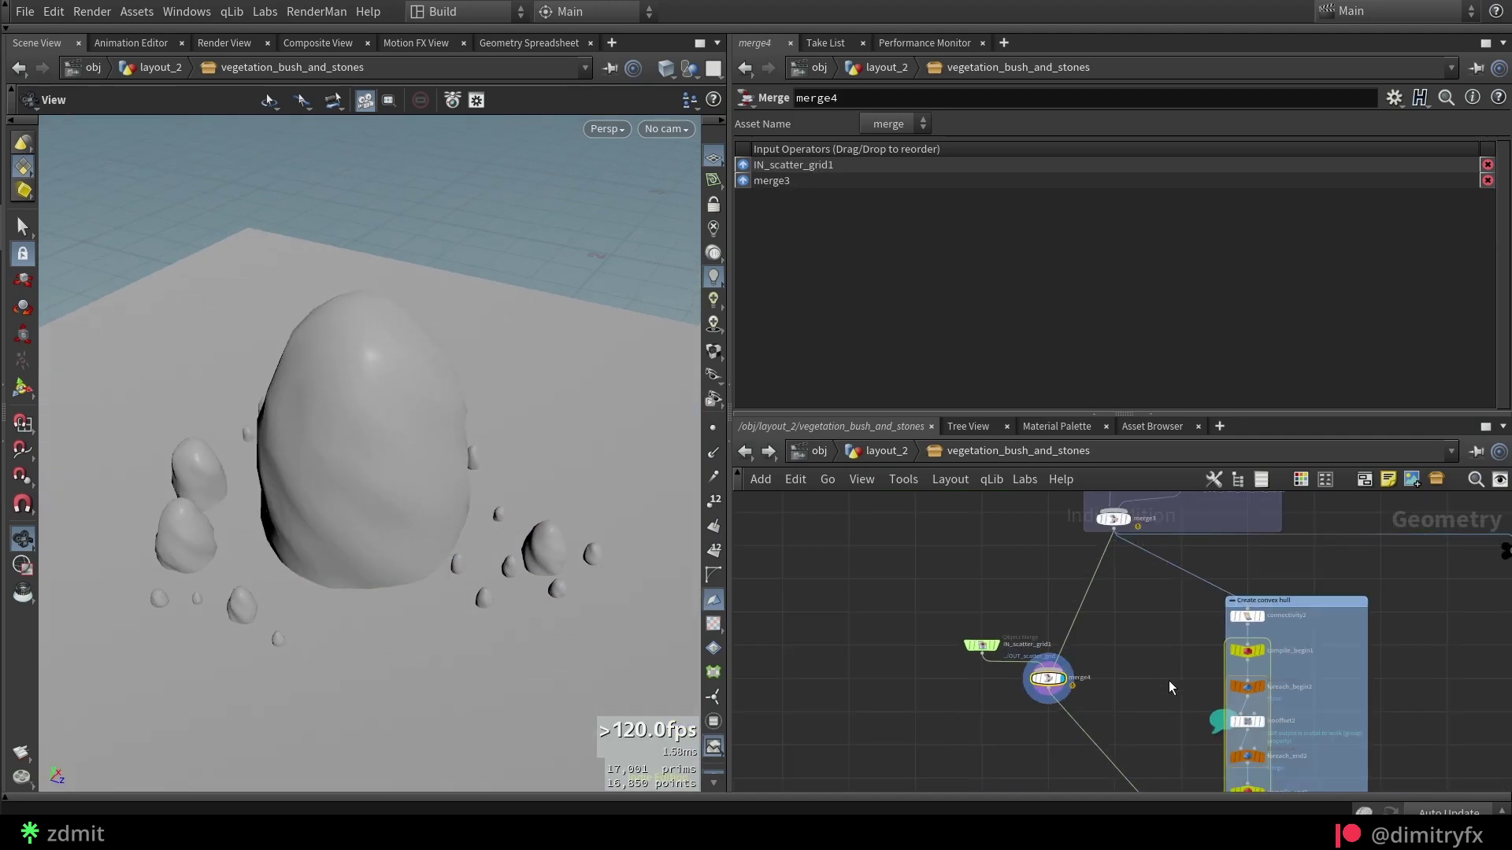
middle_drag(1168, 685, 985, 575)
scroll(1111, 692, up, 3)
click(1018, 656)
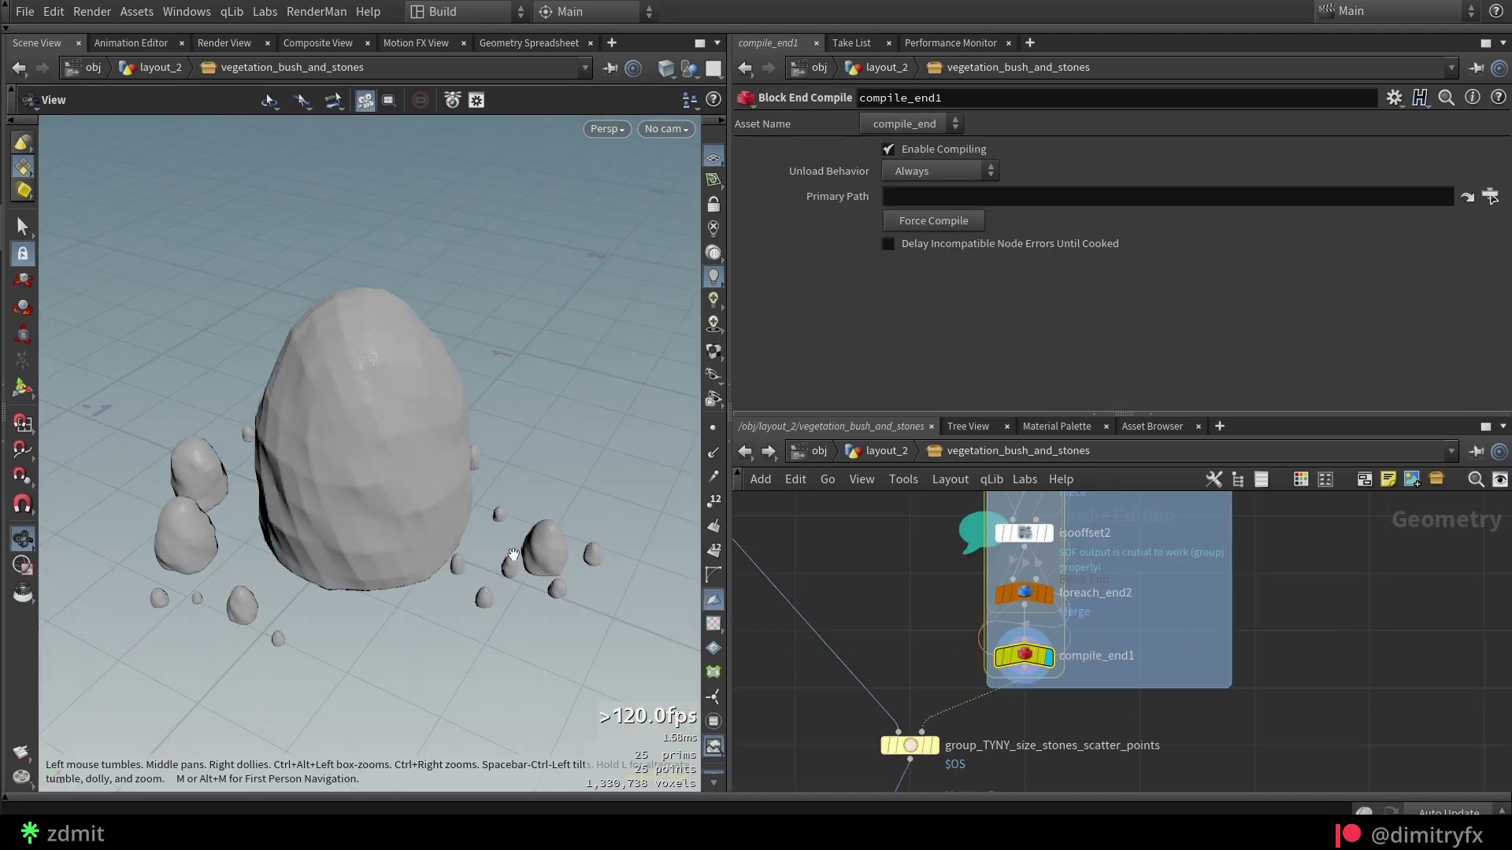
drag(509, 560, 461, 551)
middle_drag(825, 582, 800, 648)
click(1008, 599)
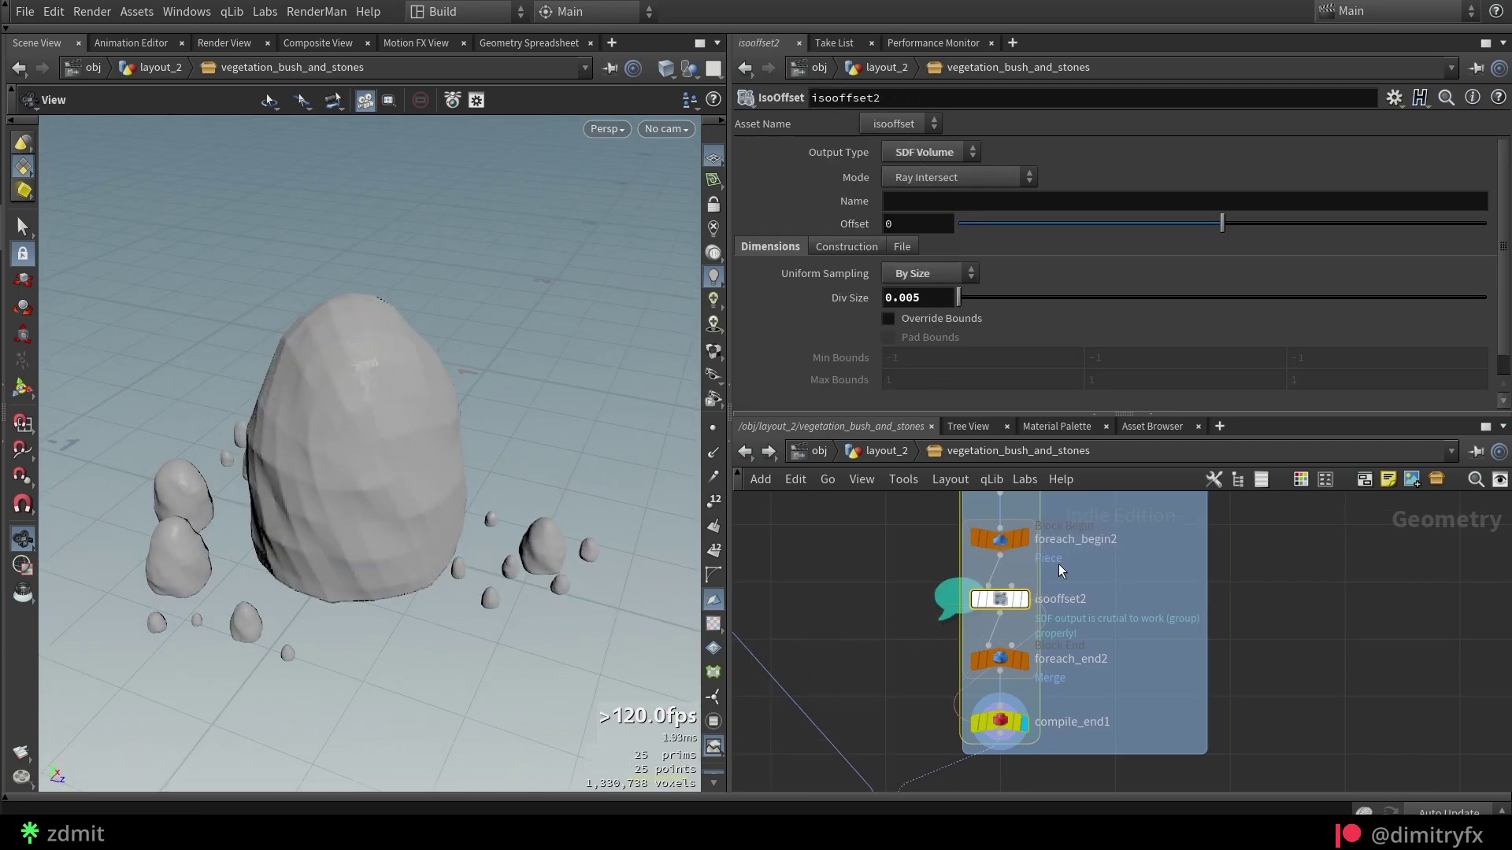
Step: Display group_TYNY_size_stones_scatter_points and turn its Invert option off and back on to compare the grouped points
scroll(869, 667, down, 3)
middle_drag(870, 667, 948, 513)
scroll(948, 512, up, 3)
click(964, 657)
click(988, 657)
drag(528, 464, 511, 394)
click(917, 373)
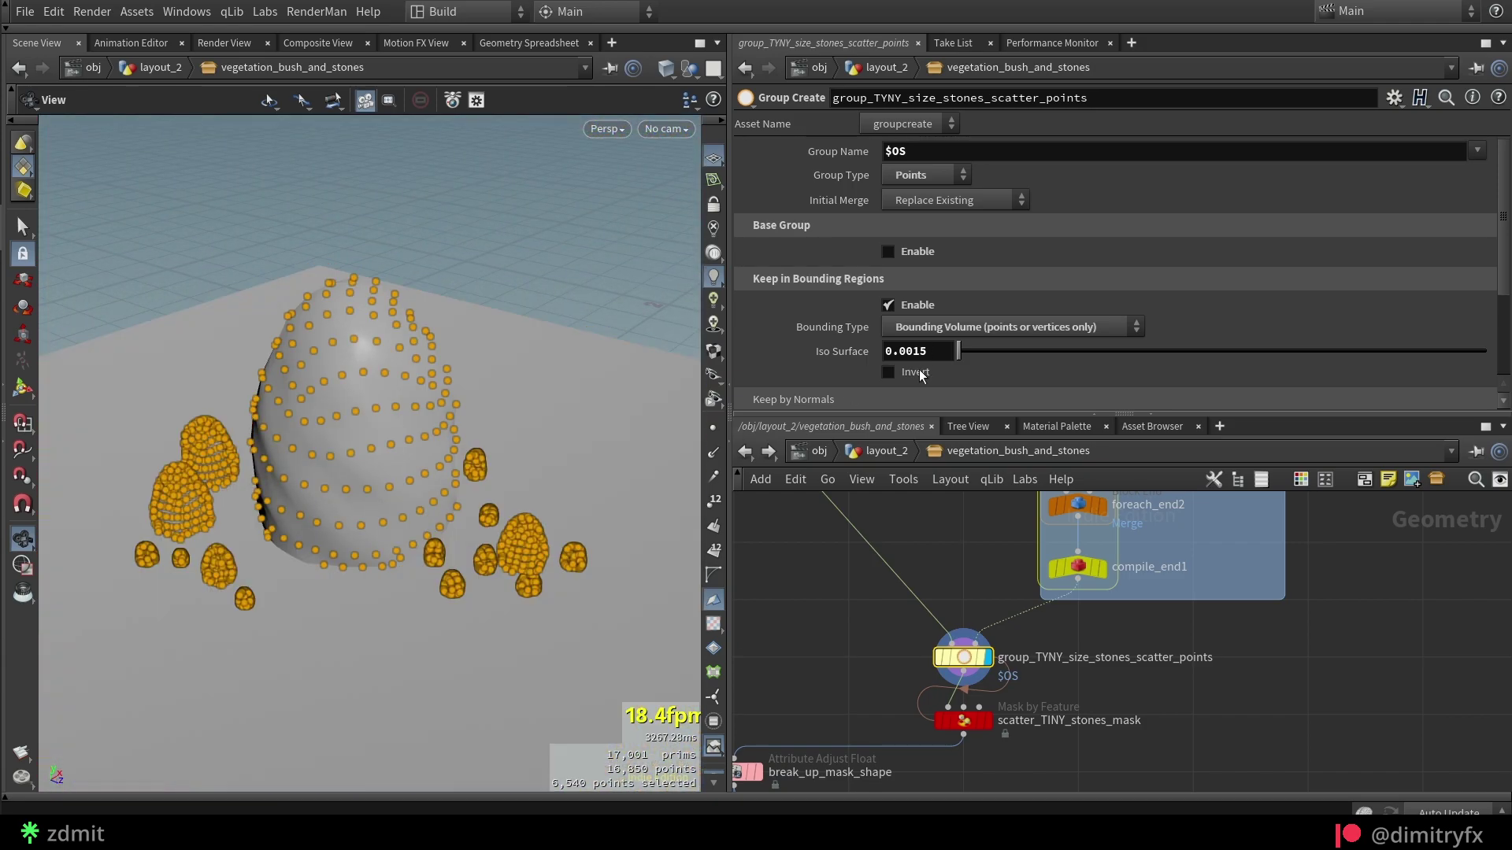
click(917, 373)
Step: Display scatter_TINY_stones_mask and visualize its Combined Mask attribute in the viewport
click(963, 720)
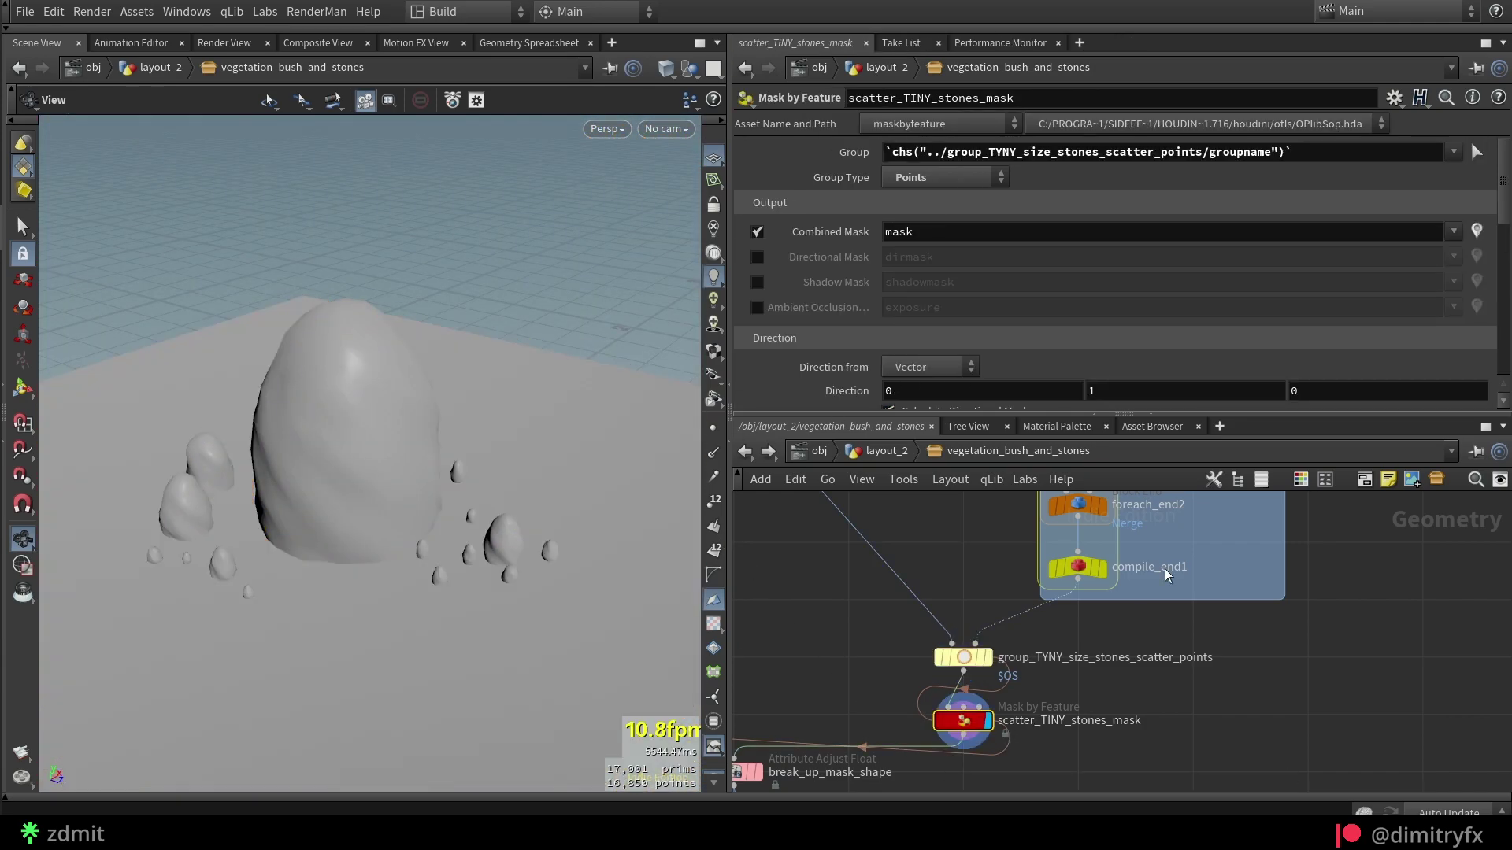
click(1476, 237)
drag(445, 417, 477, 485)
scroll(477, 485, down, 2)
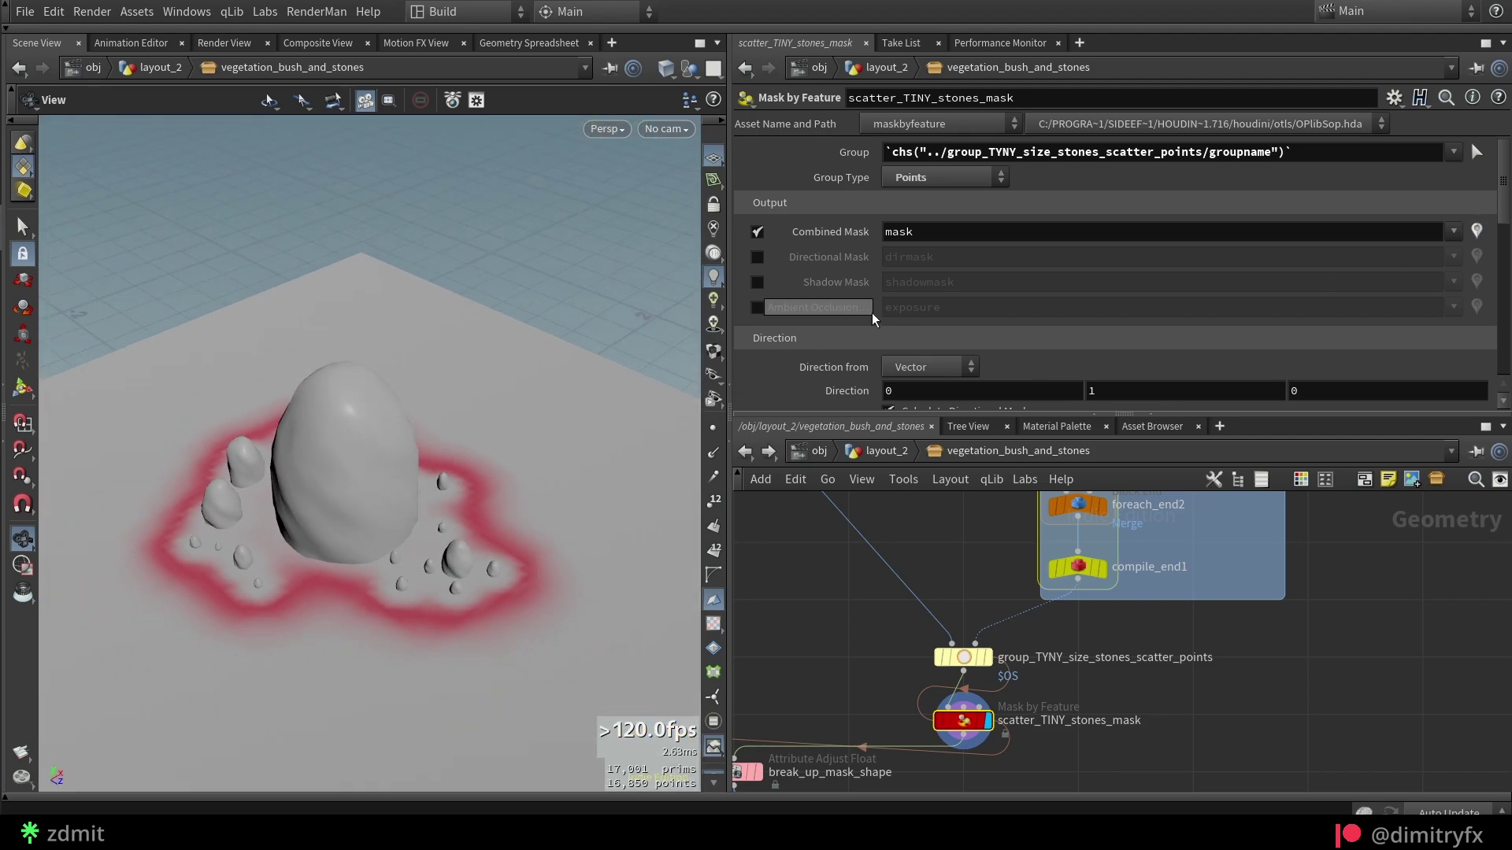
Step: Inspect the Direction and Shadows settings of scatter_TINY_stones_mask, including samples, blurring iterations and blur neighbors
scroll(905, 311, down, 3)
scroll(968, 280, down, 1)
drag(1148, 338, 1112, 349)
scroll(847, 685, down, 3)
Step: Display break_up_mask_shape to examine how it breaks up the tiny stones mask
middle_drag(847, 685, 1004, 544)
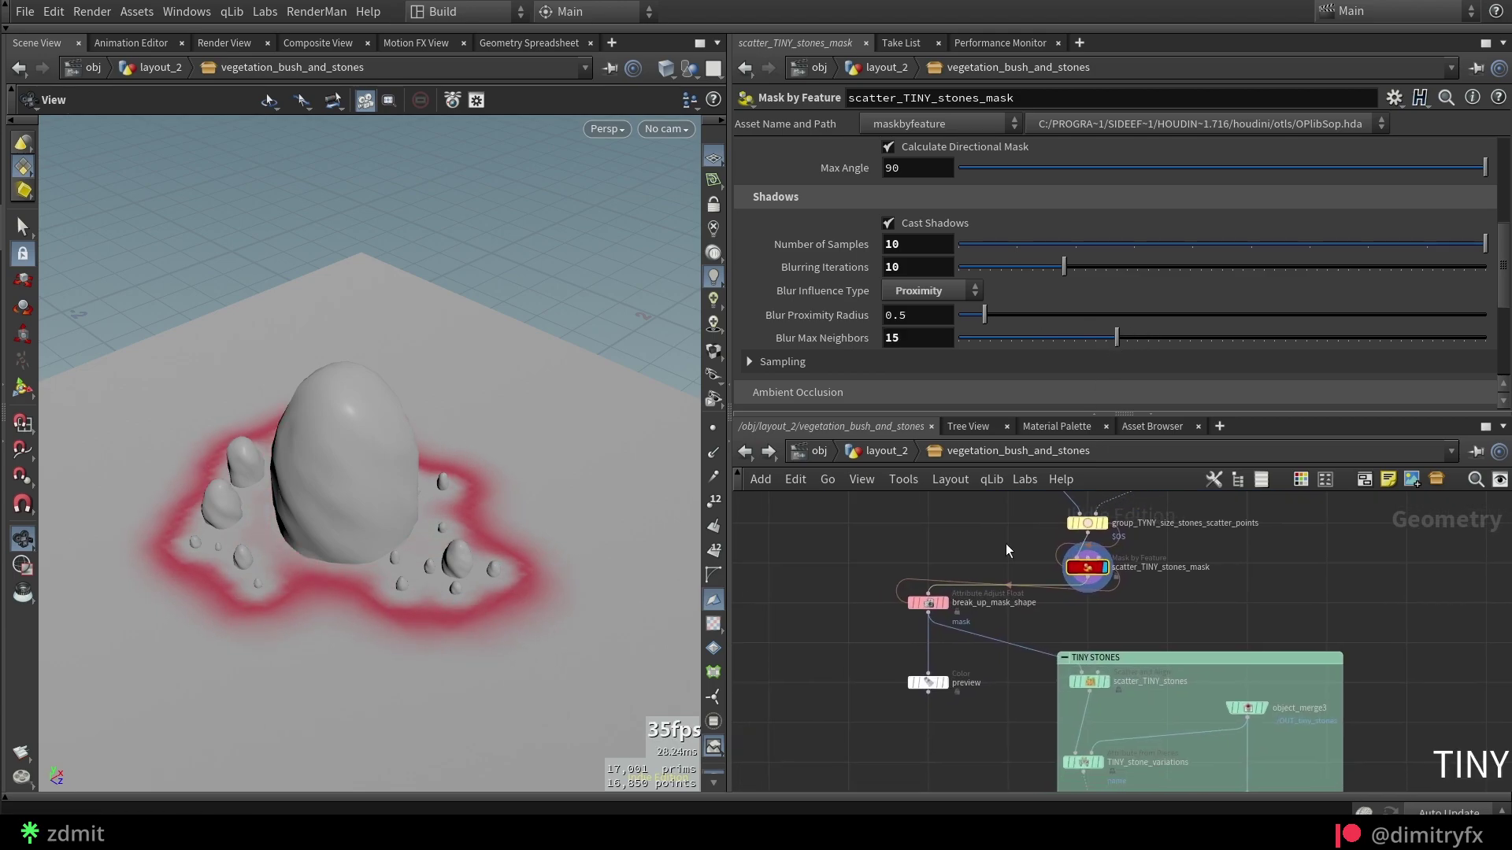
scroll(859, 534, up, 4)
drag(1055, 690, 1055, 690)
key(r)
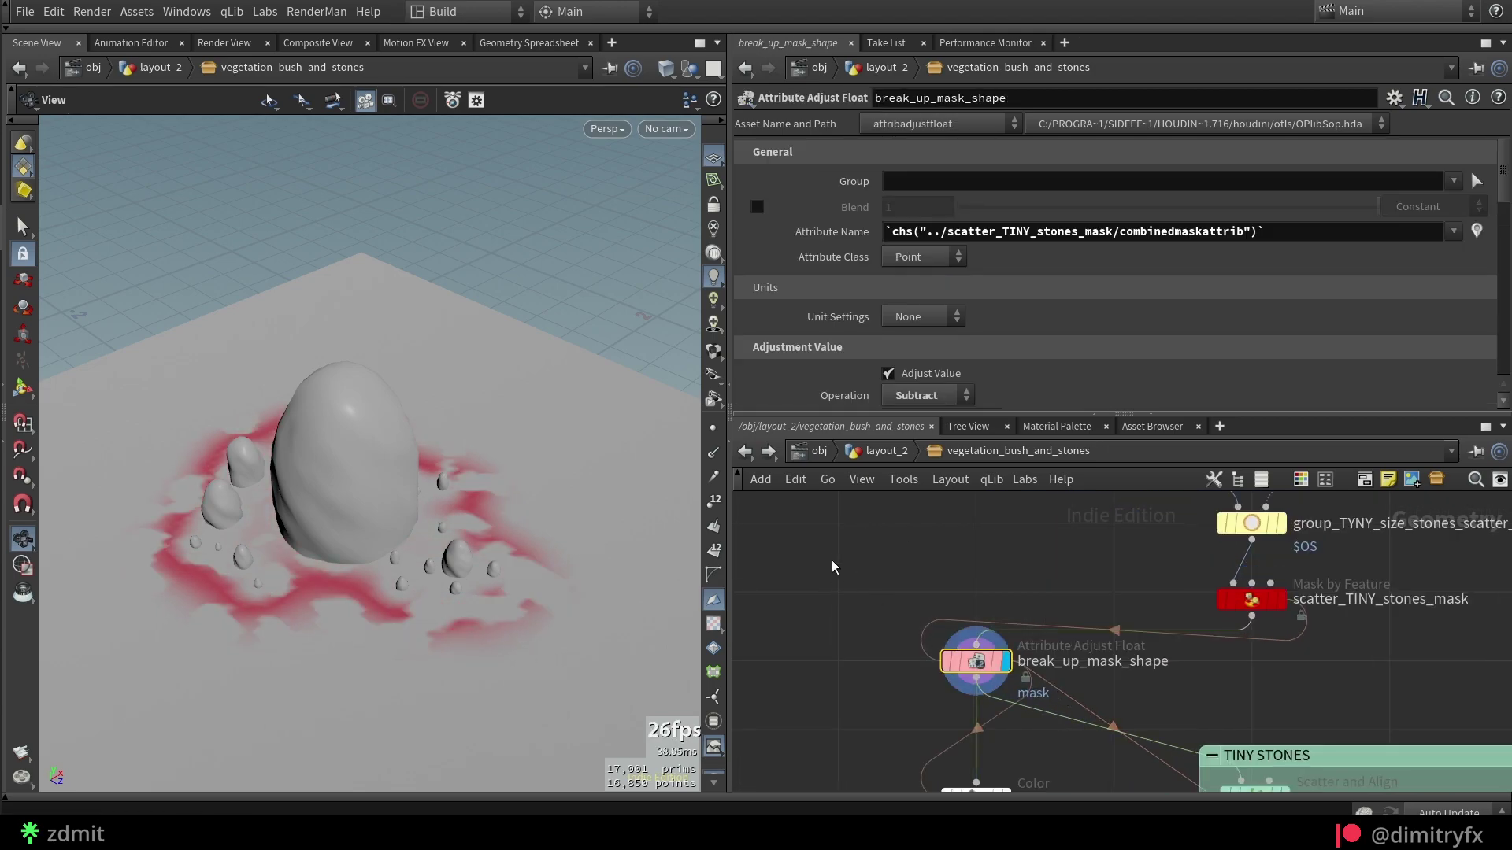
Step: Copy the Combined Mask parameter of scatter_TINY_stones_mask and show the paste reference options on break_up_mask_shape's Attribute Name, leaving it unchanged
click(1251, 599)
scroll(937, 236, up, 5)
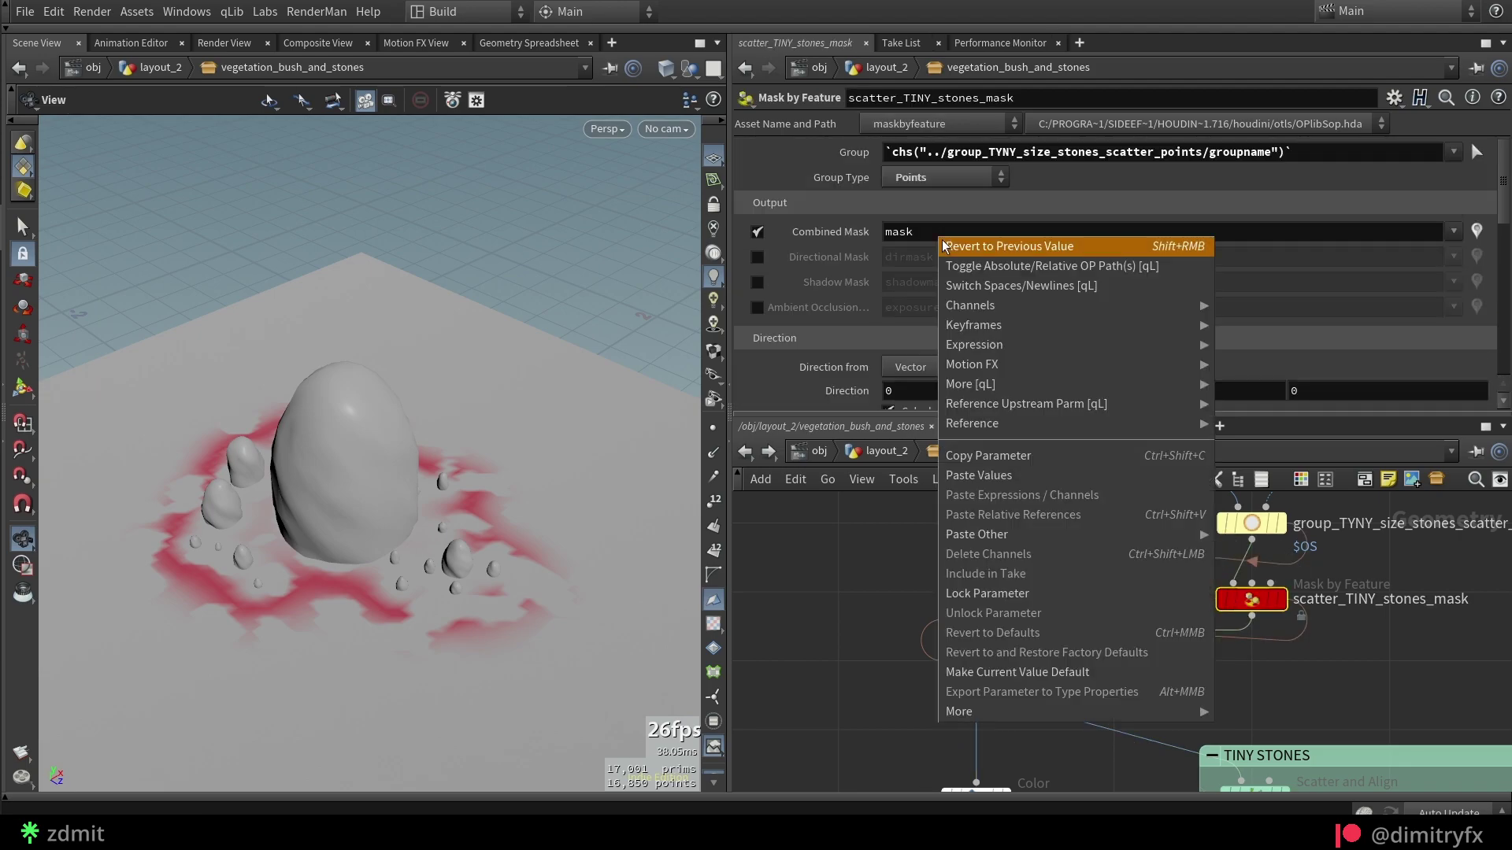
right_click(937, 233)
click(986, 456)
click(976, 662)
right_click(1055, 233)
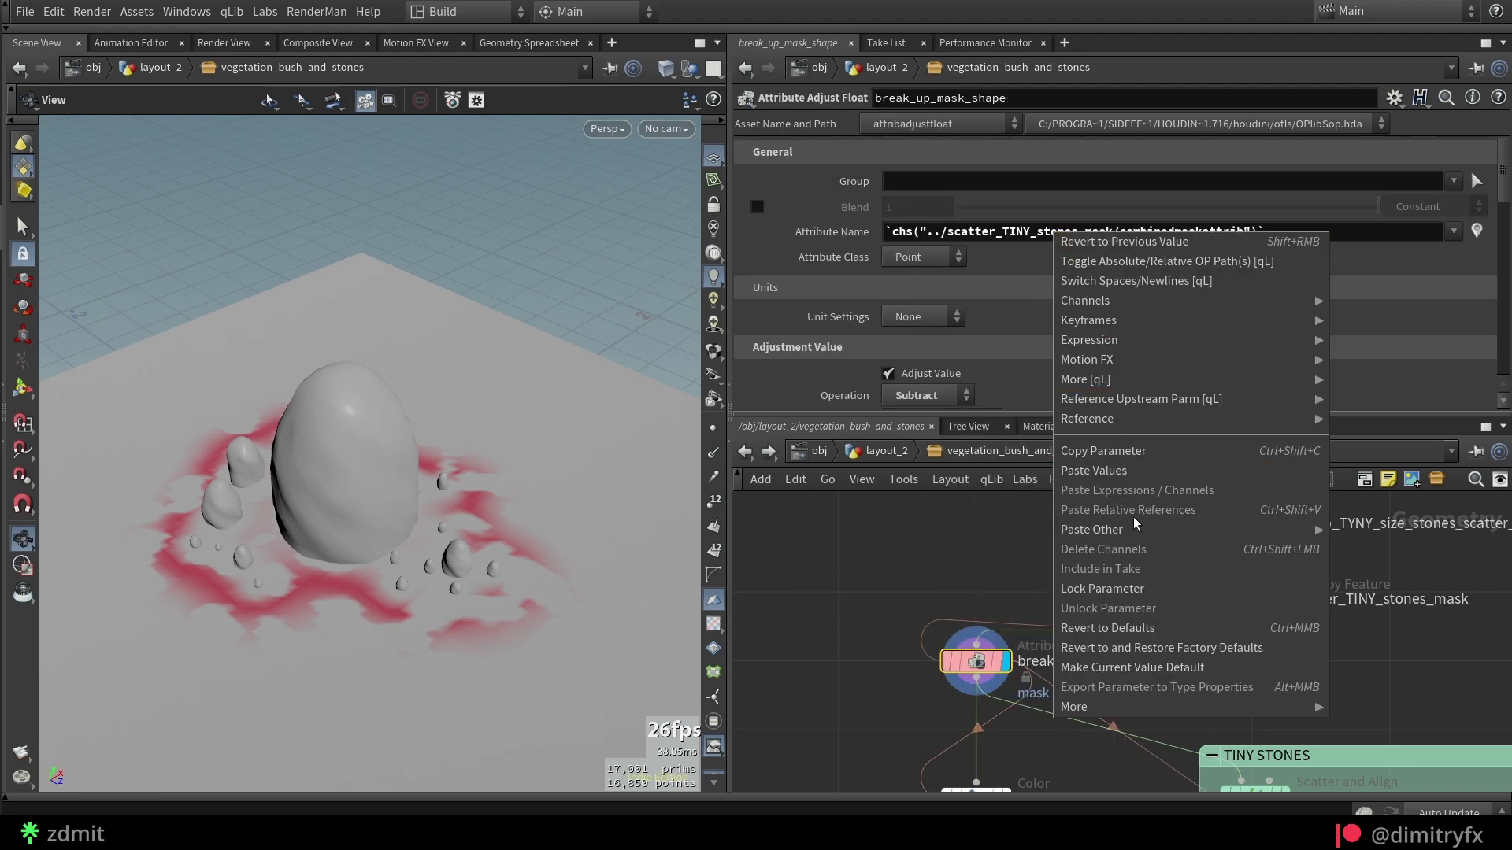
click(1008, 260)
Step: Check the Noise pattern type of break_up_mask_shape and move its Remap Ramp's lower point toward the ramp's start to thin the mask
scroll(1007, 250, down, 3)
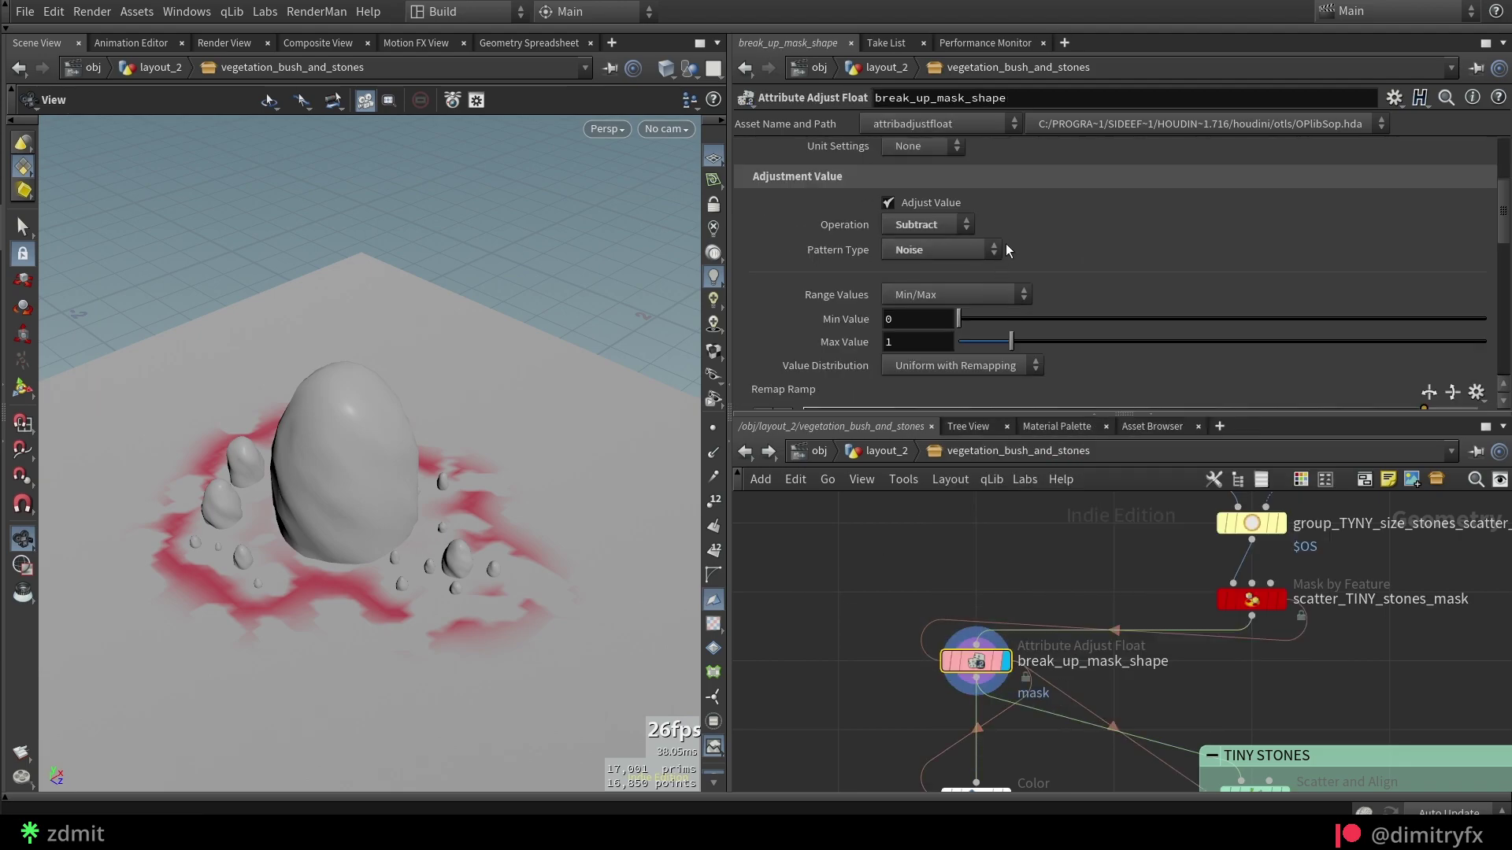
click(1078, 242)
click(906, 249)
click(1088, 245)
scroll(1118, 263, down, 3)
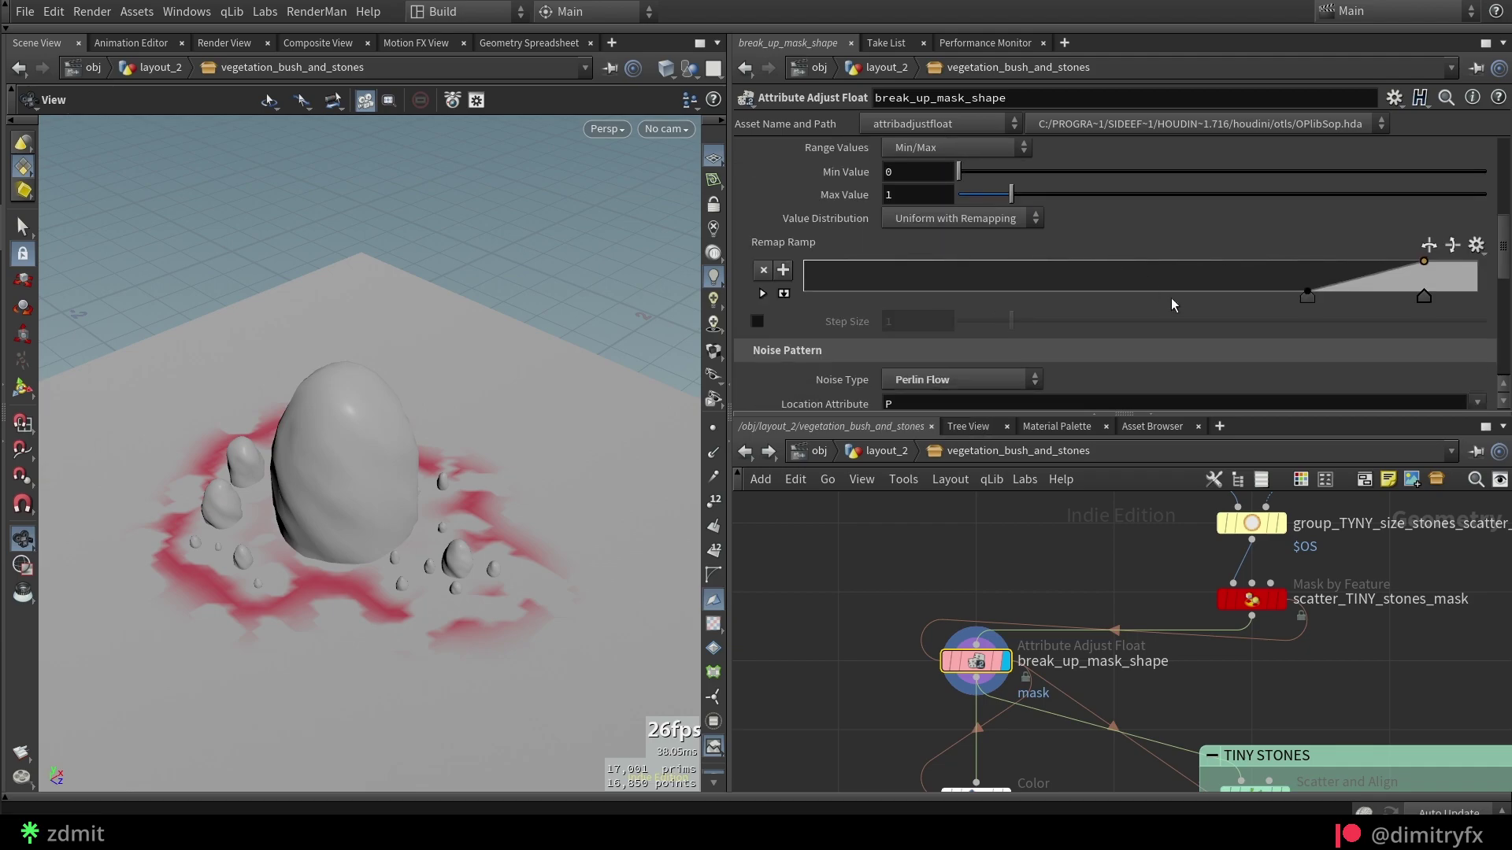
drag(1307, 304, 1150, 304)
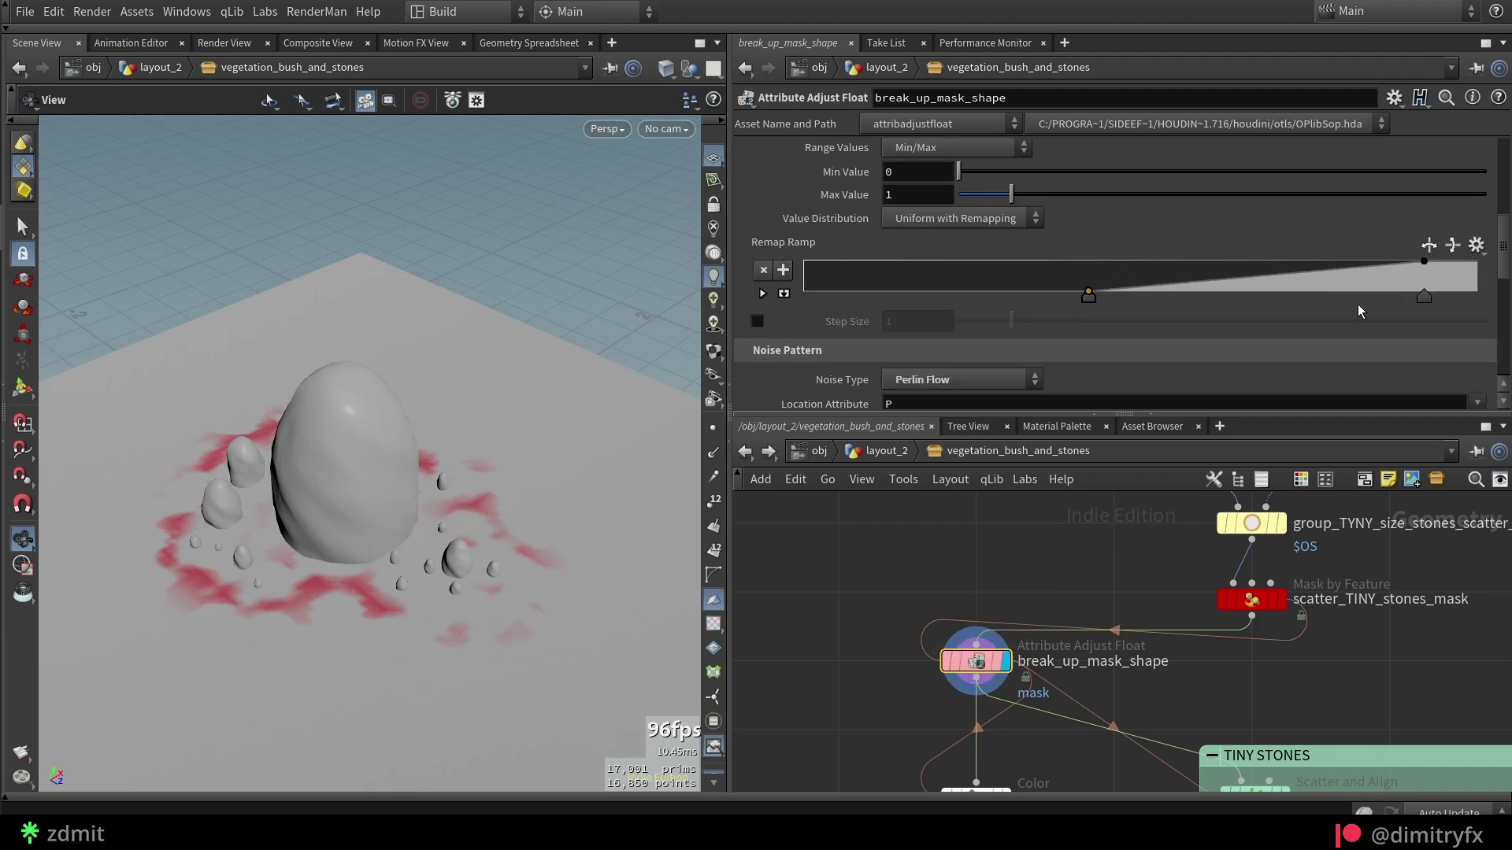
Step: Display scatter_TINY_stones and TINY_stone_variations to examine the points scattered by the mask
scroll(1114, 277, down, 3)
click(945, 209)
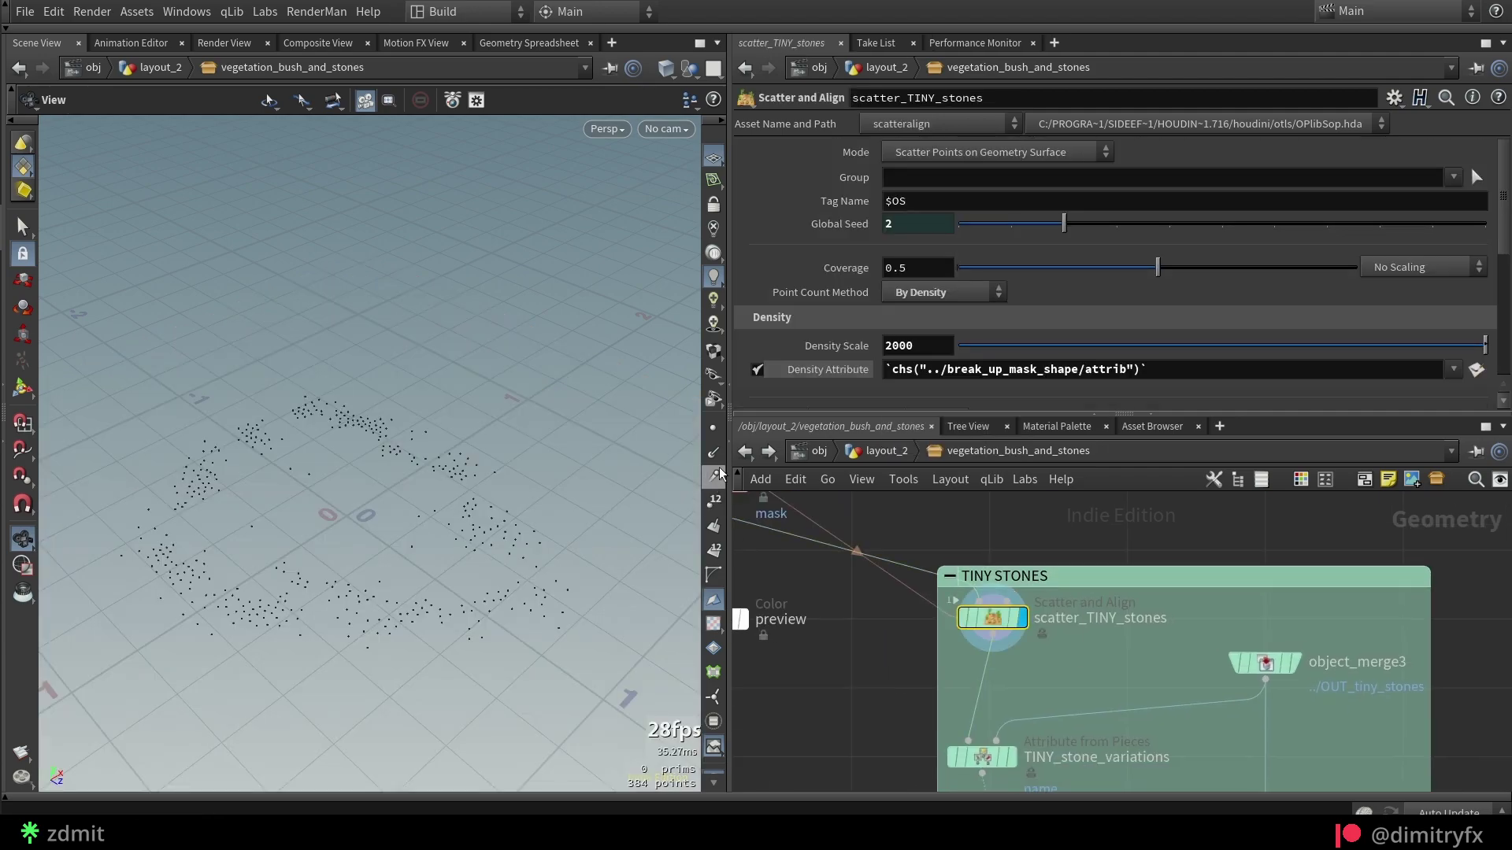
middle_drag(949, 788, 933, 642)
click(965, 607)
scroll(990, 630, down, 1)
Step: Display copy_TINY_stones and examine the packed tiny stones up close in wireframe
middle_drag(990, 701, 990, 593)
click(999, 618)
scroll(393, 583, up, 5)
key(w)
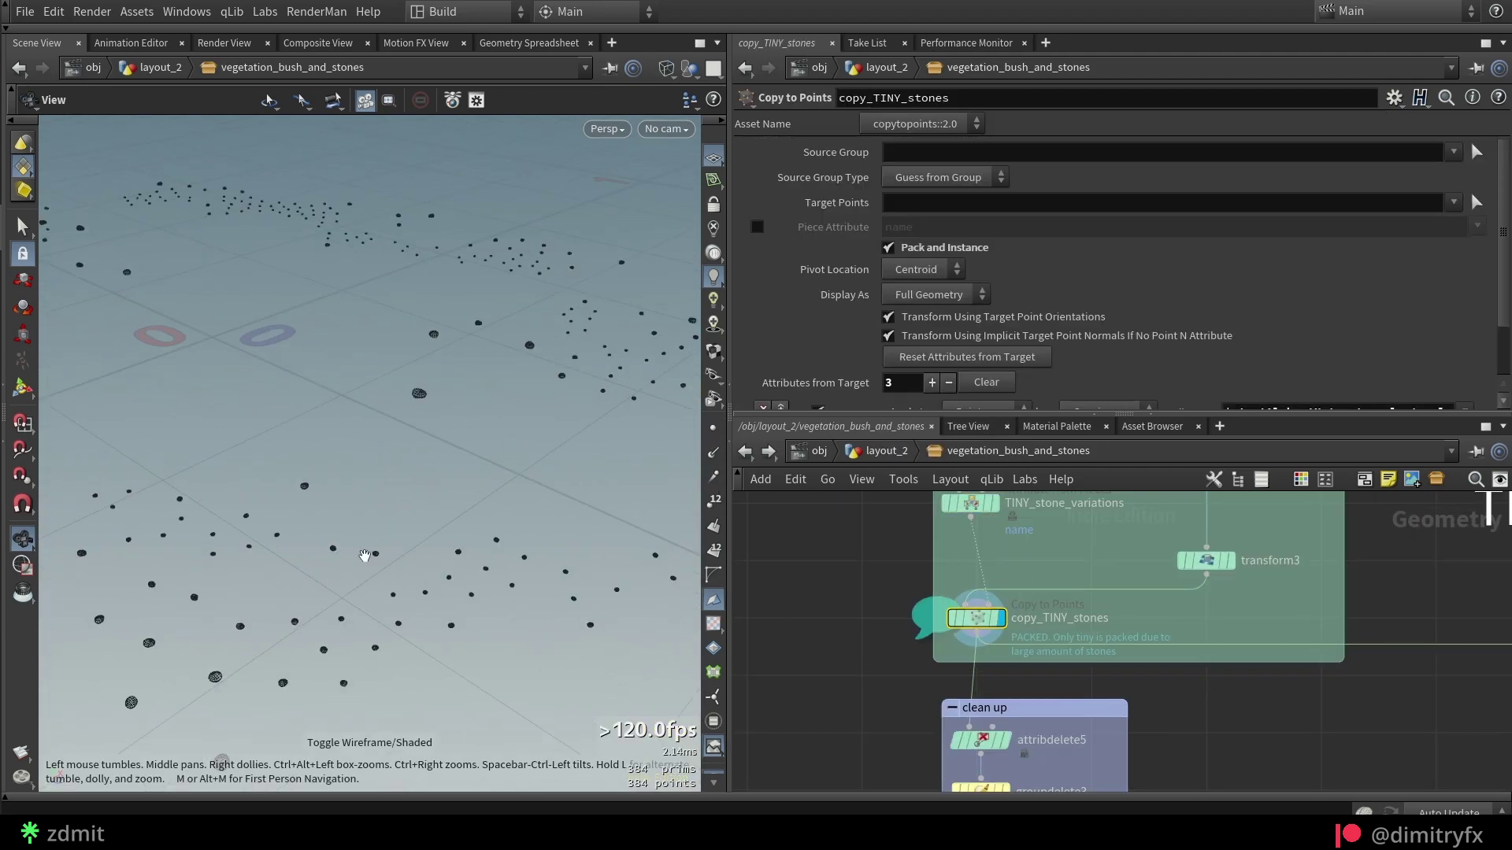
Step: Display the clean up nodes and merge6, which merges the tiny stones with the main, mid and small ones, and return to shaded view
middle_drag(992, 740, 973, 617)
click(961, 617)
click(961, 691)
middle_drag(866, 772, 898, 527)
click(1014, 658)
key(w)
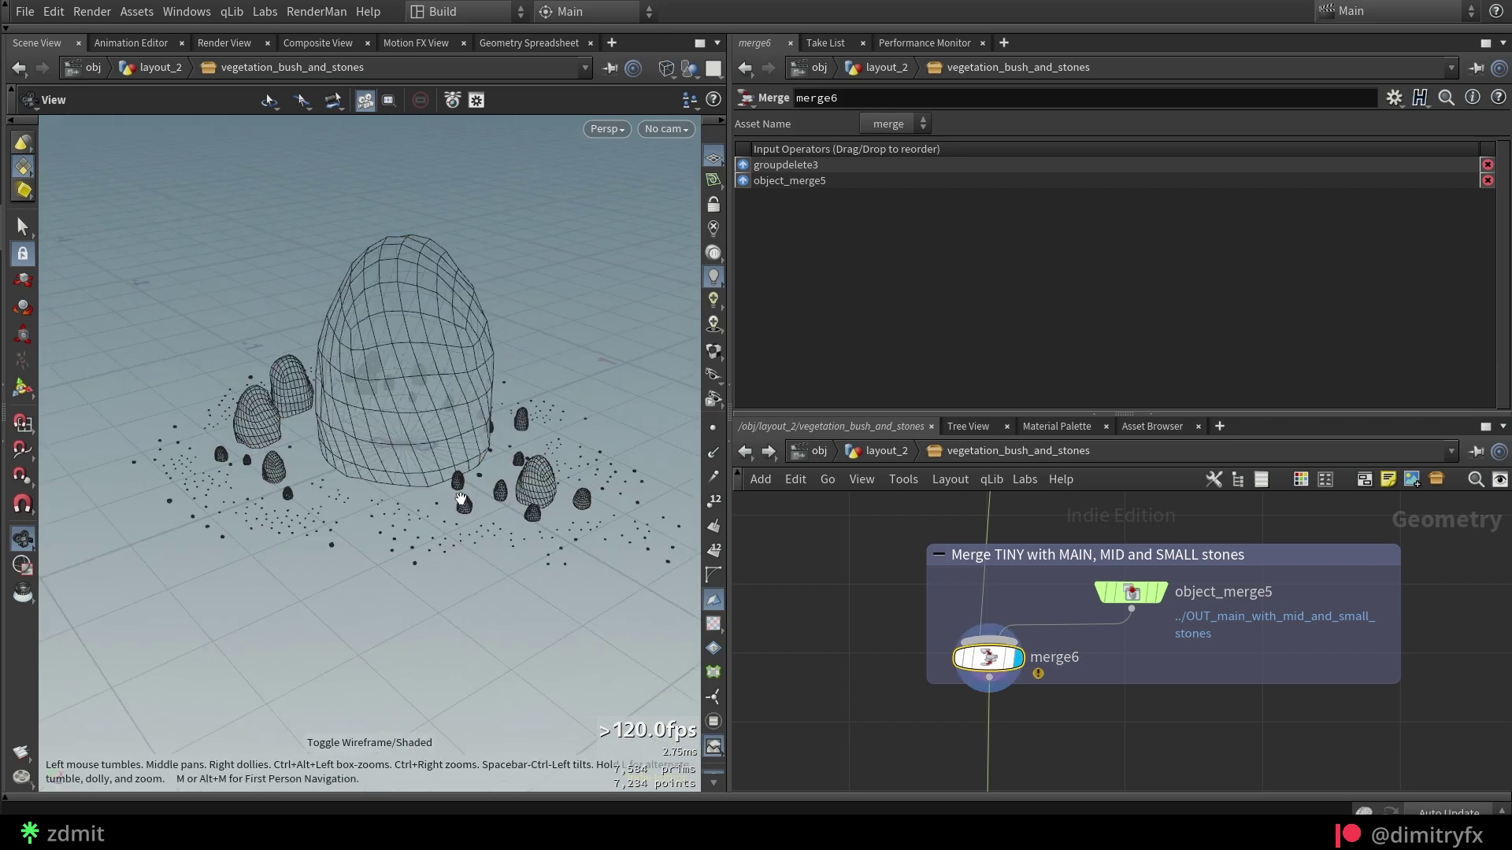
drag(462, 496, 449, 473)
scroll(878, 646, down, 5)
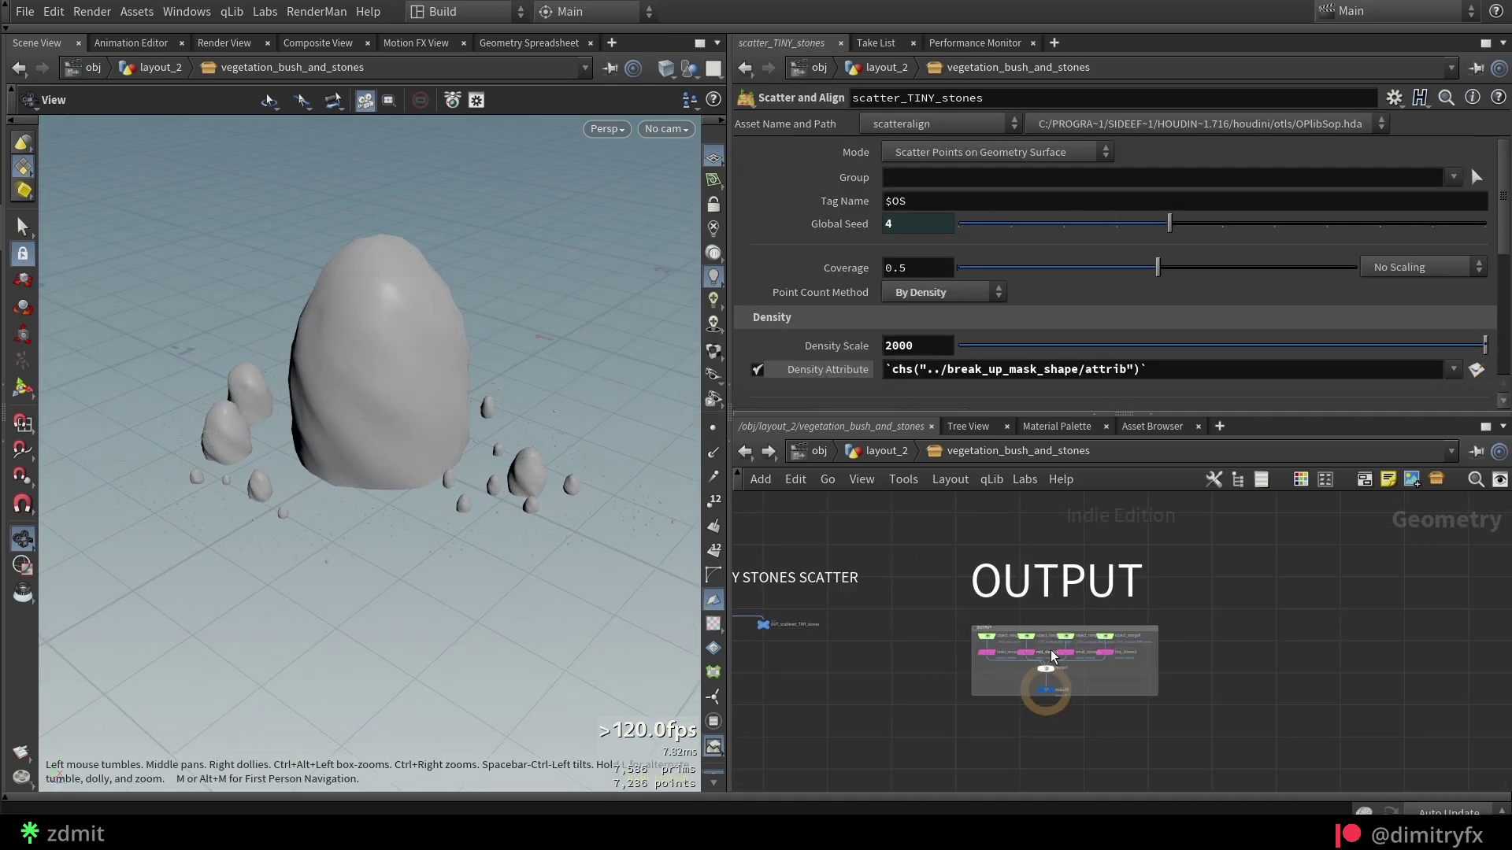
Step: Select the four object merge nodes in the OUTPUT box to reveal their links to the rest of the network
drag(795, 637, 938, 611)
drag(818, 641, 1158, 613)
scroll(1071, 557, down, 3)
middle_drag(930, 536, 985, 688)
scroll(985, 688, down, 2)
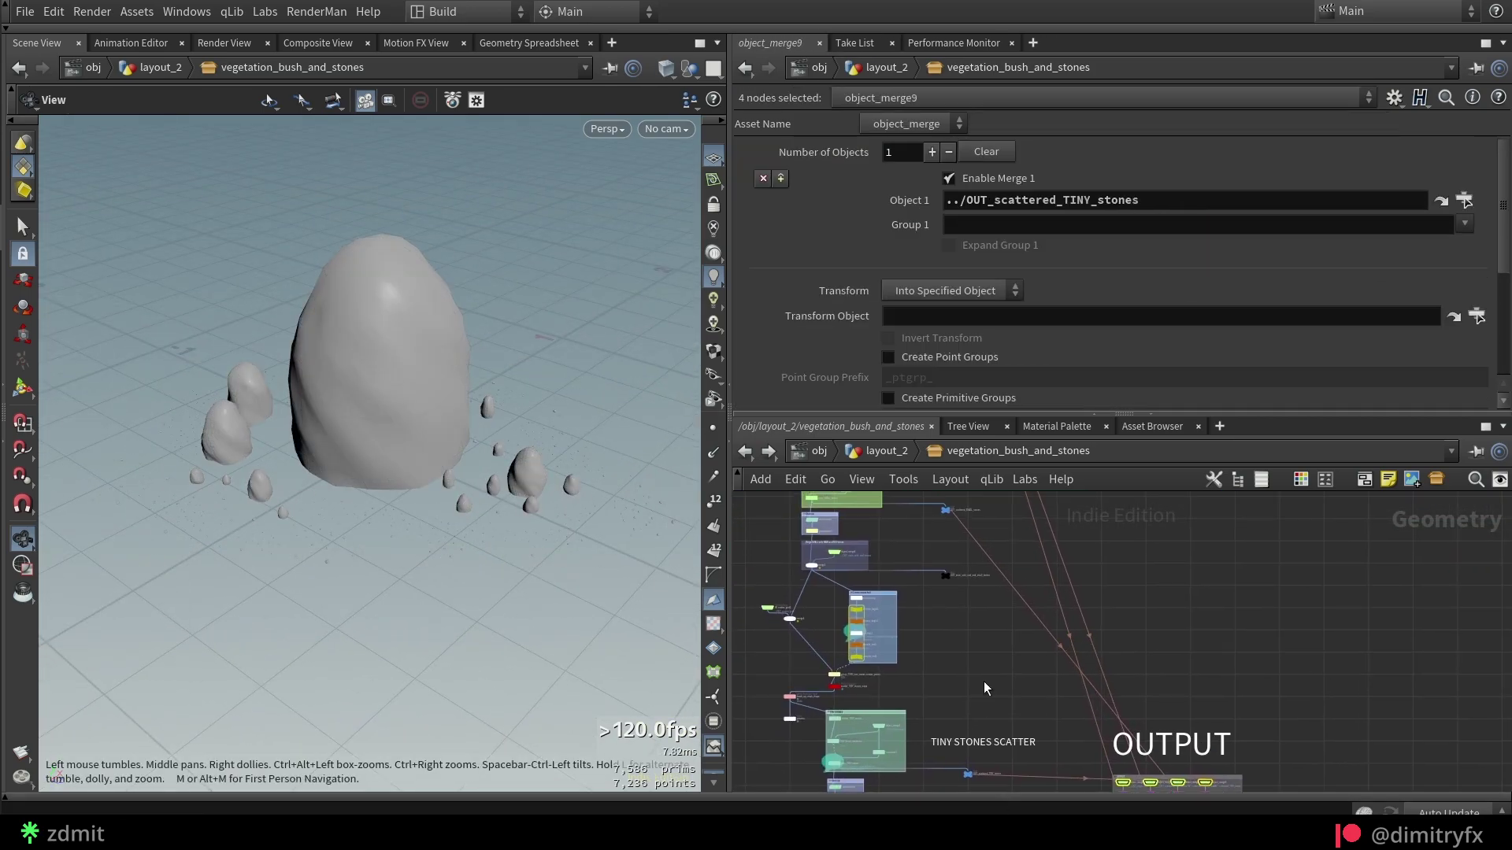
Step: Trace the OUTPUT links back through the network by selecting the scattered stones' OUT nulls up to OUT_main_stone
scroll(992, 567, down, 3)
middle_drag(991, 566, 991, 634)
scroll(983, 734, up, 7)
drag(984, 729, 1026, 630)
middle_drag(1032, 536, 1012, 819)
drag(937, 622, 975, 564)
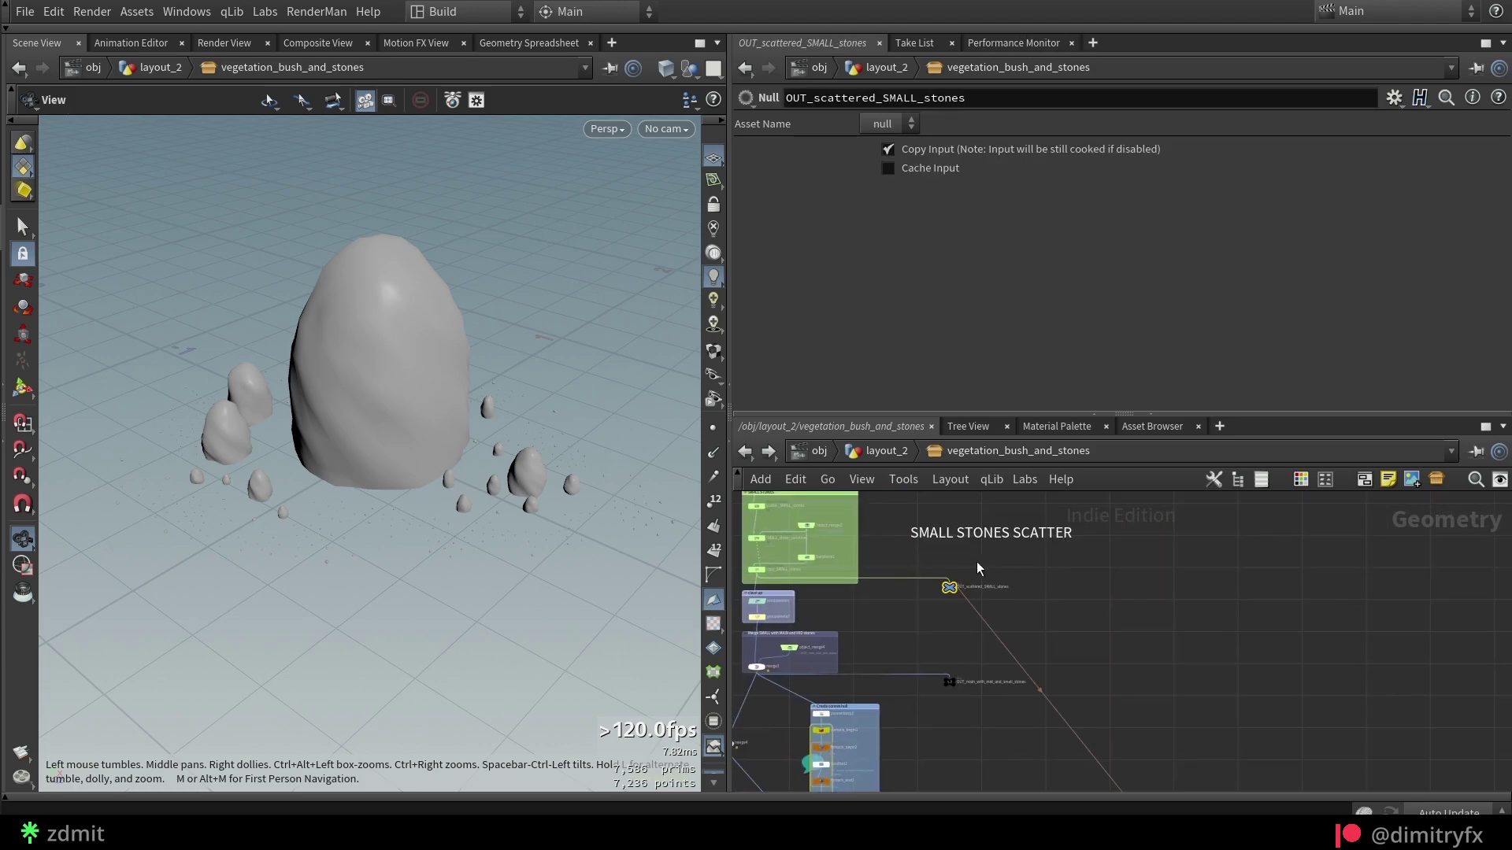
middle_drag(964, 511, 1024, 835)
drag(1000, 714, 1027, 551)
middle_drag(1052, 572, 1023, 796)
scroll(878, 508, up, 4)
click(959, 648)
Step: Display main_stone1 in the OUTPUT box and inspect its unreal_material primitive string attribute
scroll(1038, 660, down, 7)
middle_drag(1038, 659, 1032, 485)
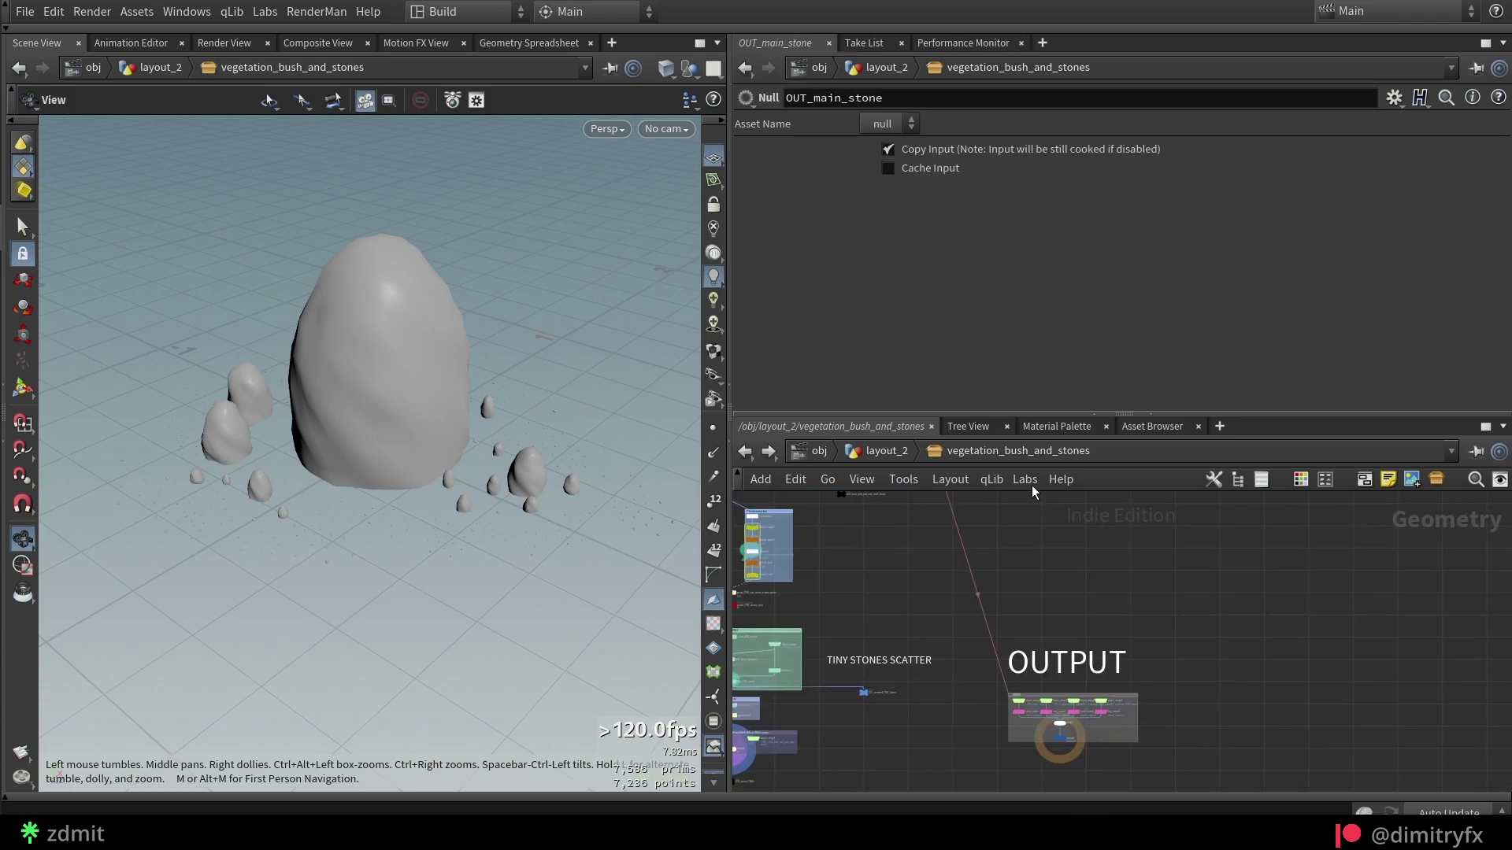
scroll(1032, 722, up, 8)
drag(937, 686, 980, 660)
key(r)
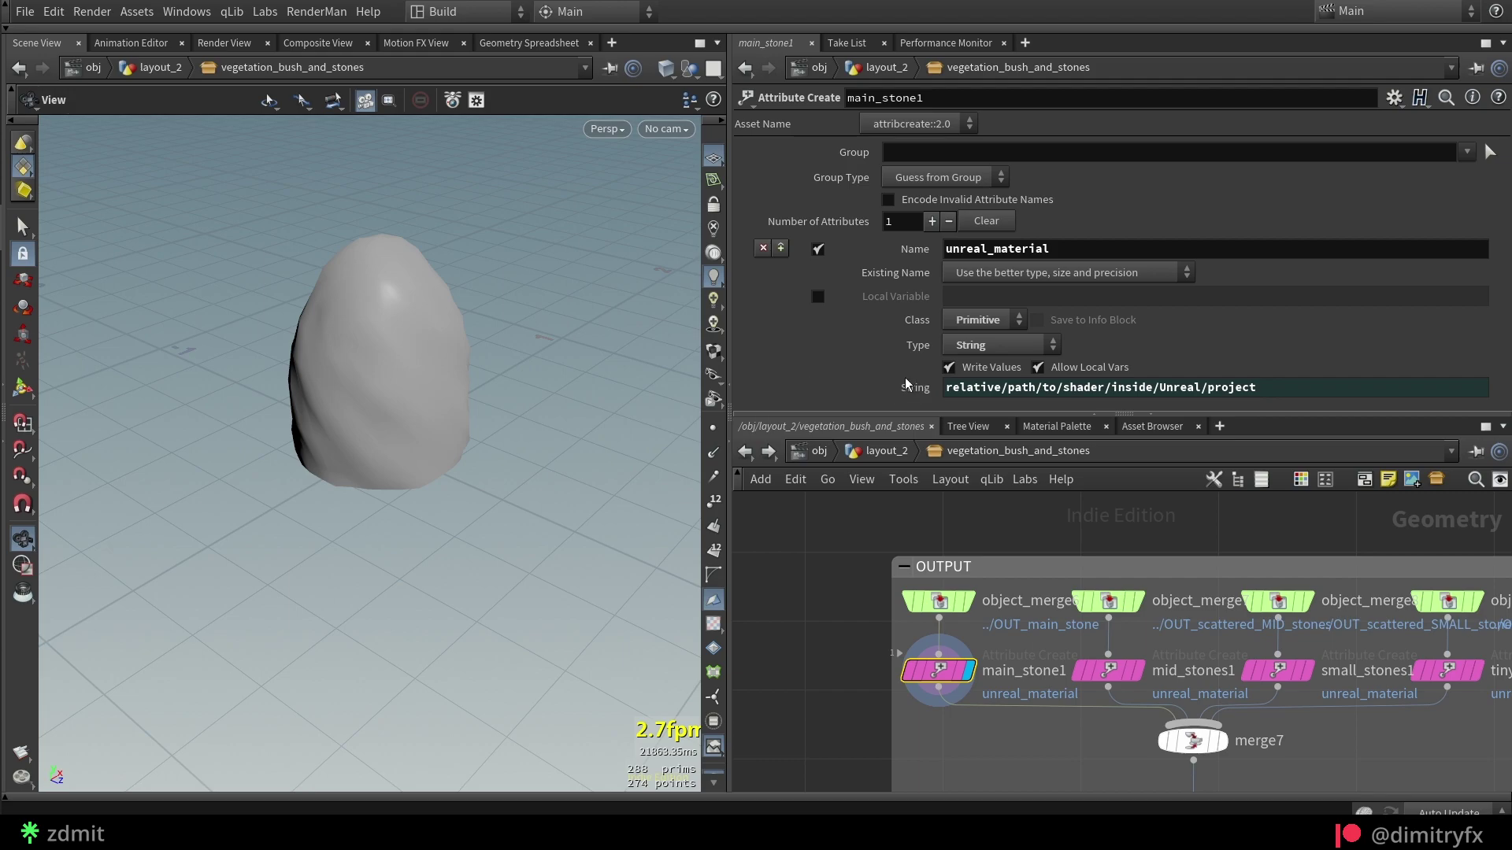
key(Tab)
text(unreal)
key(Return)
click(800, 703)
middle_drag(886, 607, 1011, 546)
key(BackSpace)
key(Escape)
key(p)
key(p)
key(Delete)
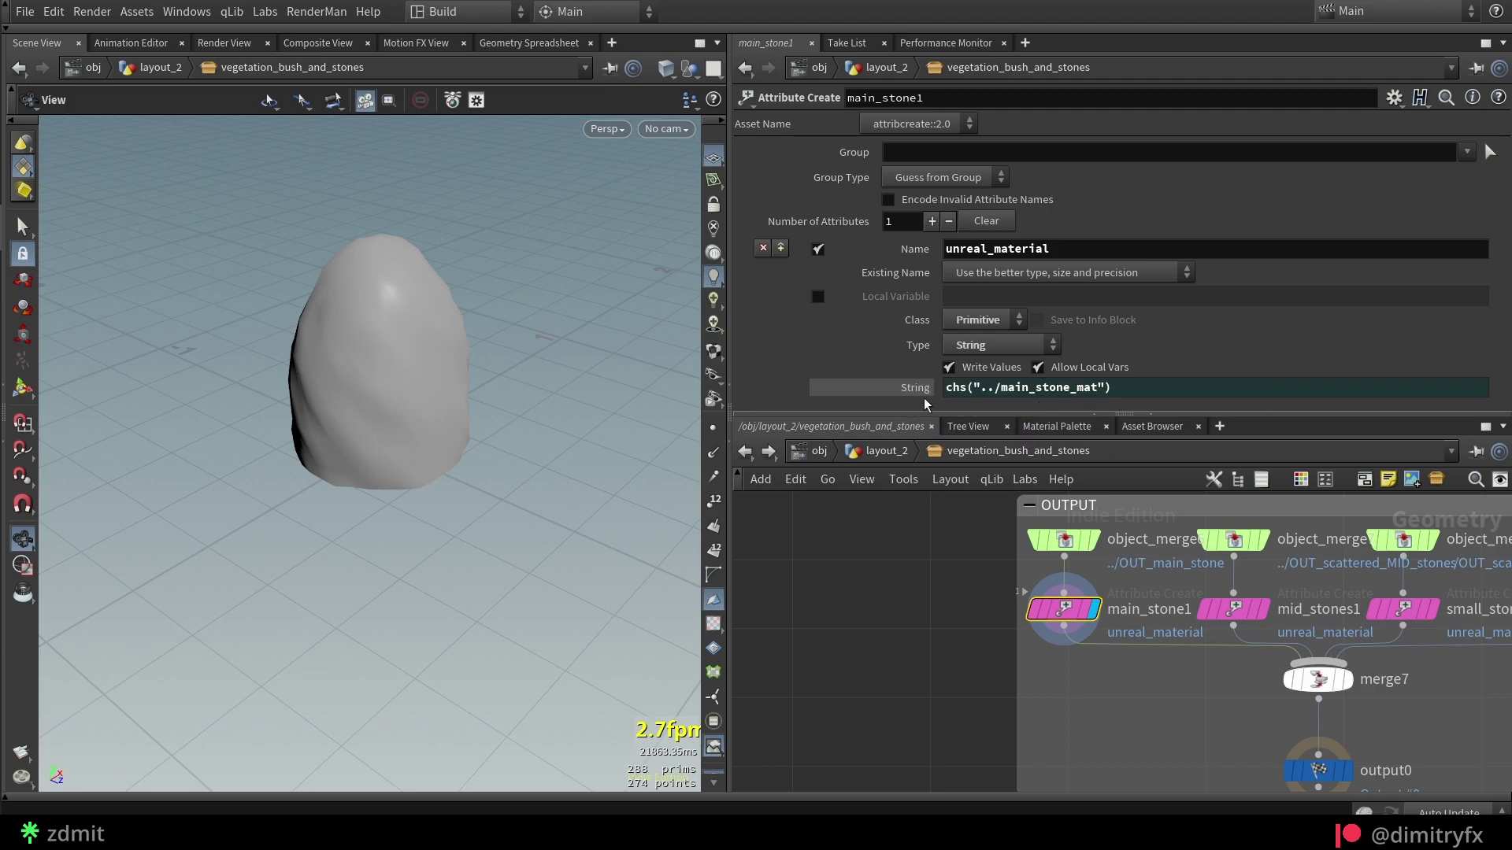
Step: Display merge7 and output0 to view all the stones combined in the final output
click(1343, 679)
middle_drag(1190, 736, 972, 626)
click(1128, 660)
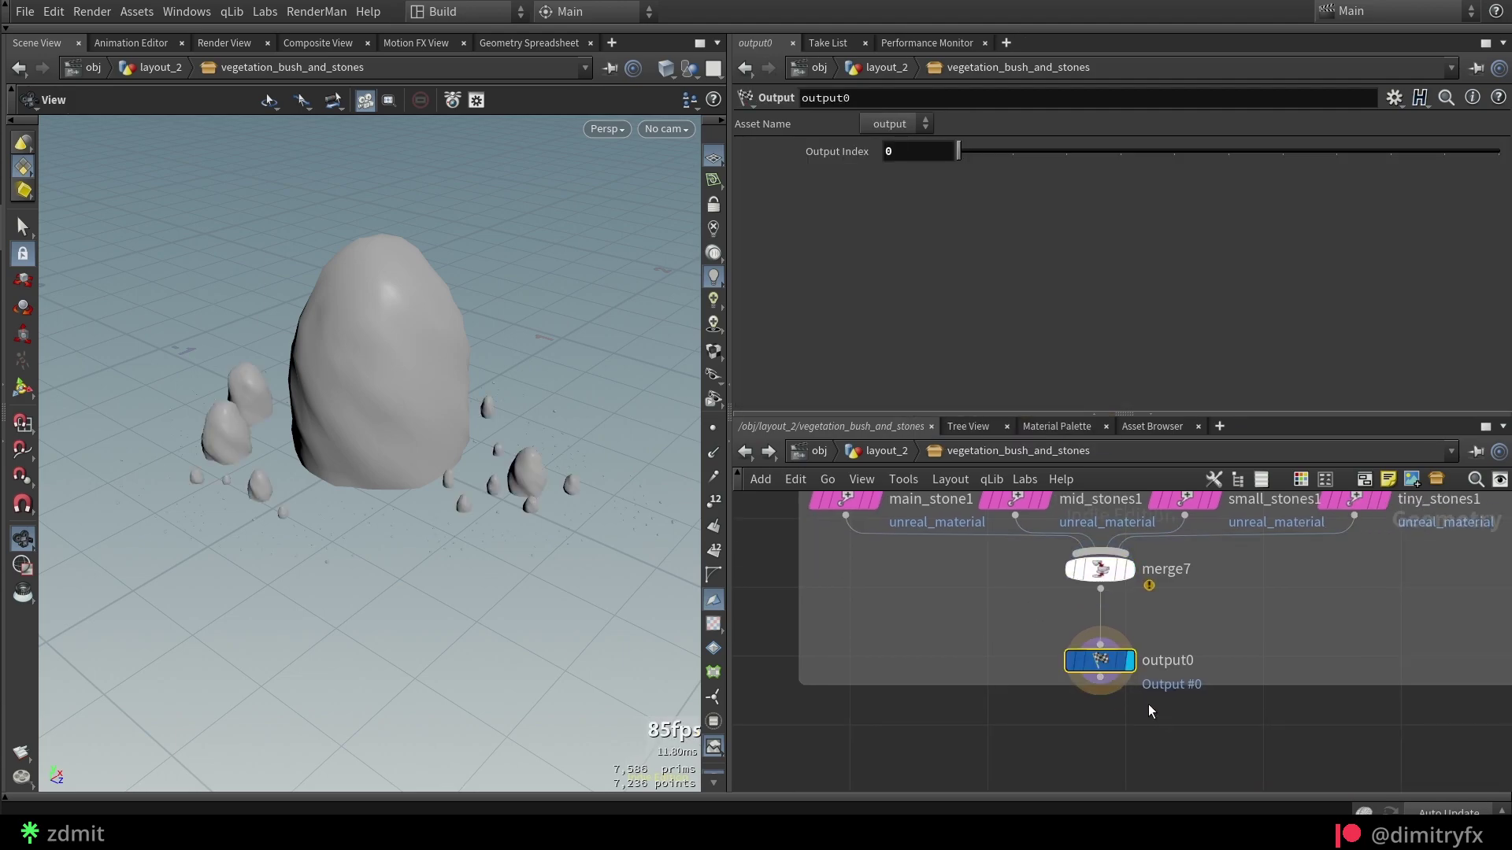
Step: Go up to layout_2 and review the asset's stone material path parameters, highlighting the Small and Tiny Stone Material paths
click(882, 452)
double_click(902, 245)
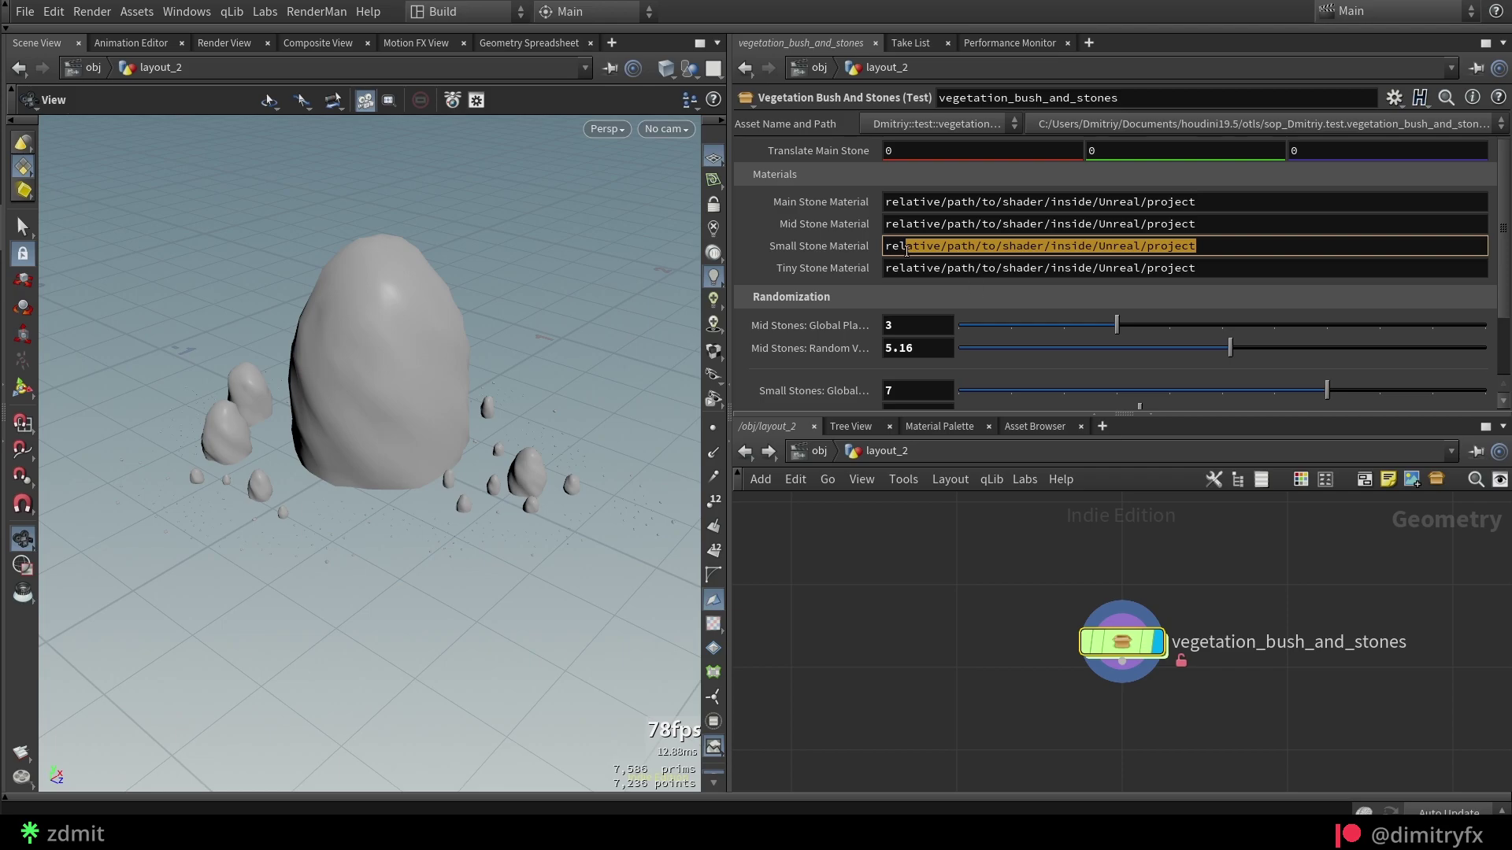
double_click(902, 268)
scroll(1098, 350, down, 1)
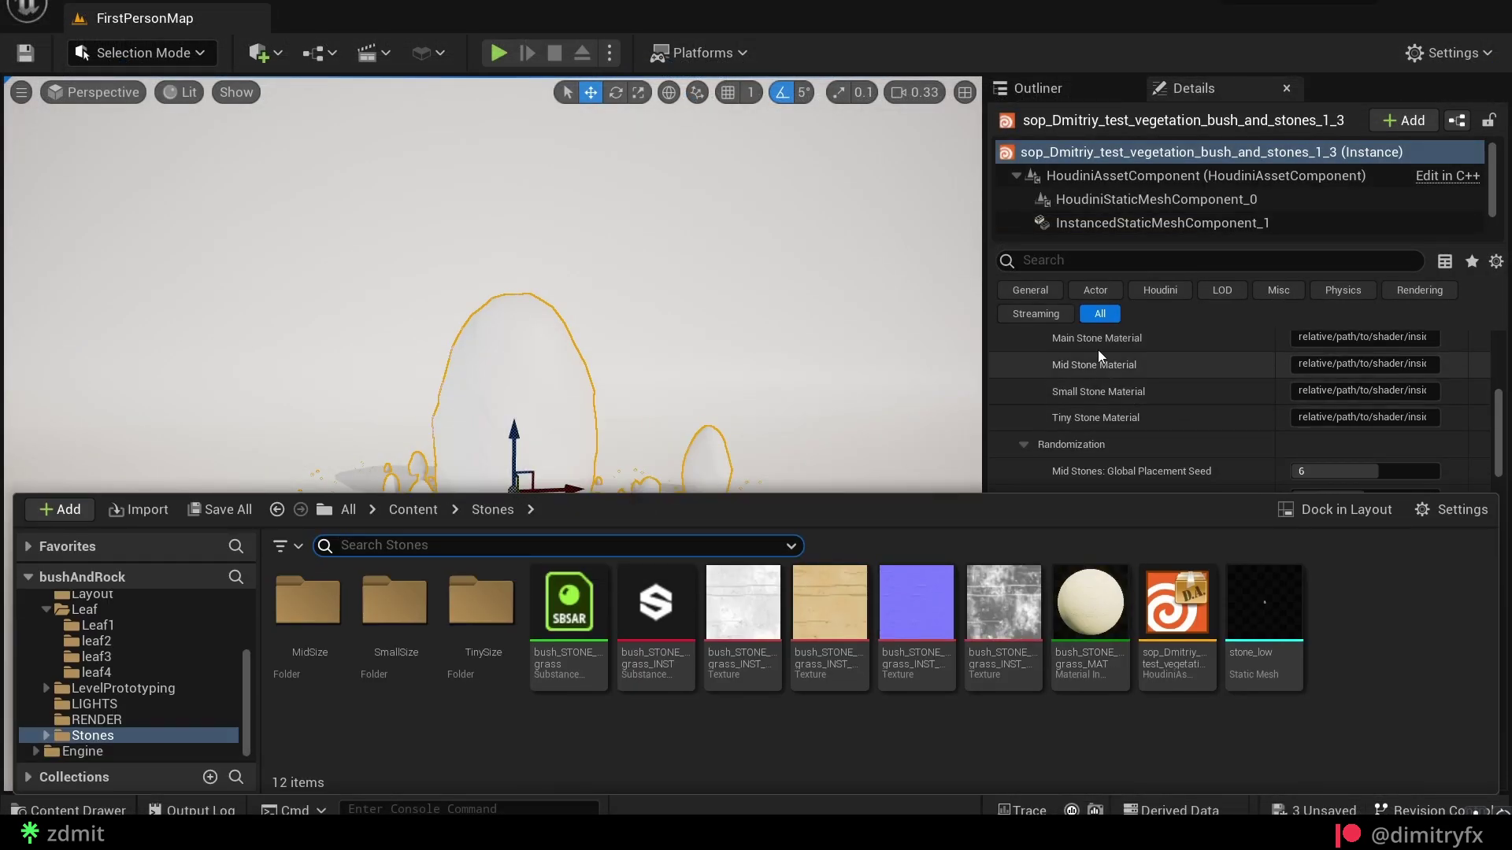
Step: In Unreal Engine, assign bush_STONE_grass_MAT to the asset's Main, Mid and Small Stone Material parameters
scroll(1098, 350, up, 1)
key(ctrl)
key(ctrl)
drag(1108, 623, 1364, 368)
right_drag(679, 363, 662, 394)
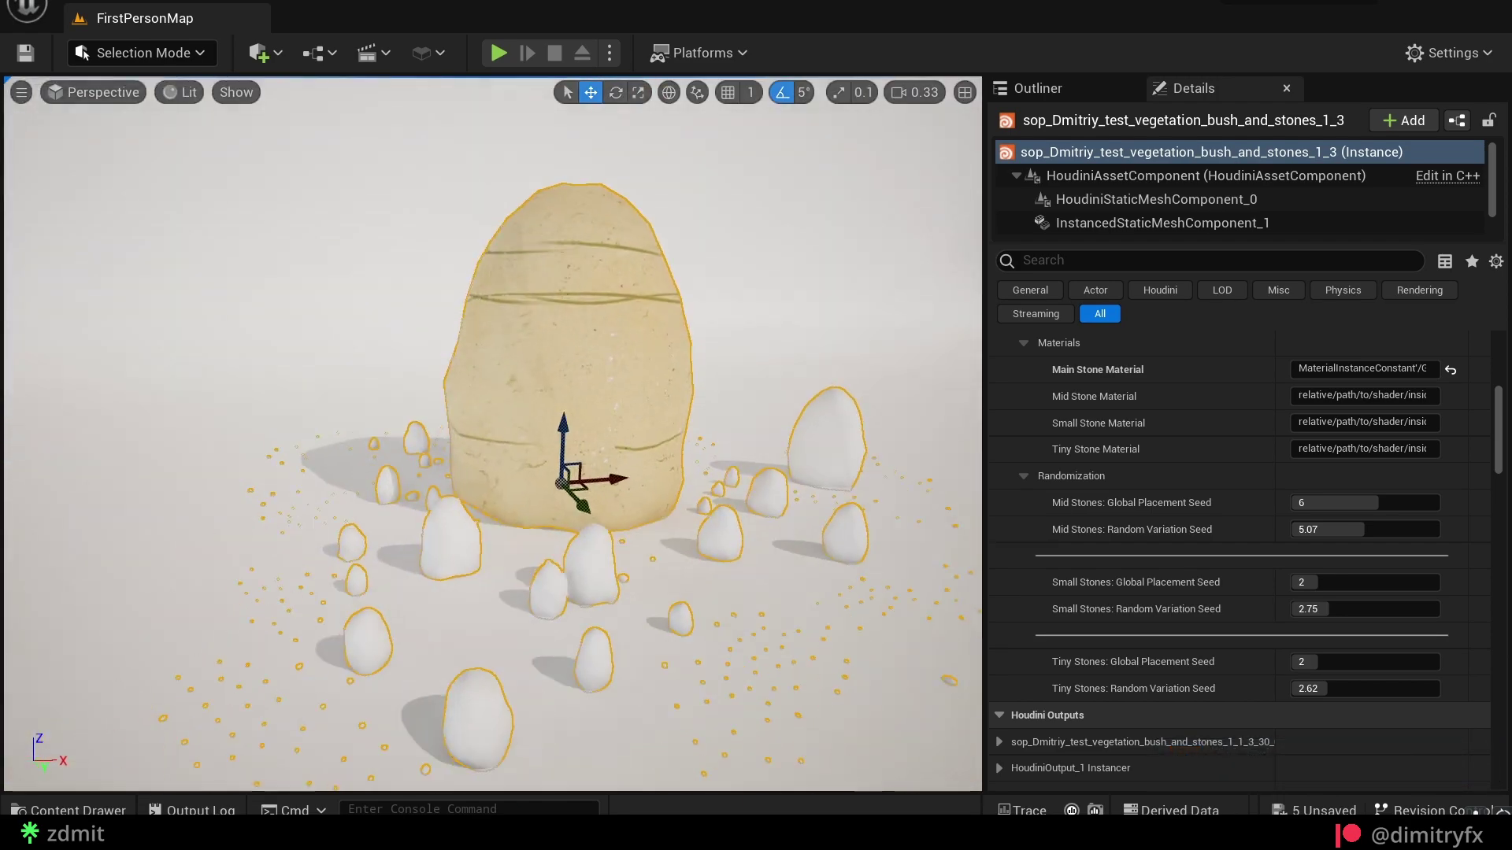
key(ctrl+space)
drag(1090, 622, 1374, 421)
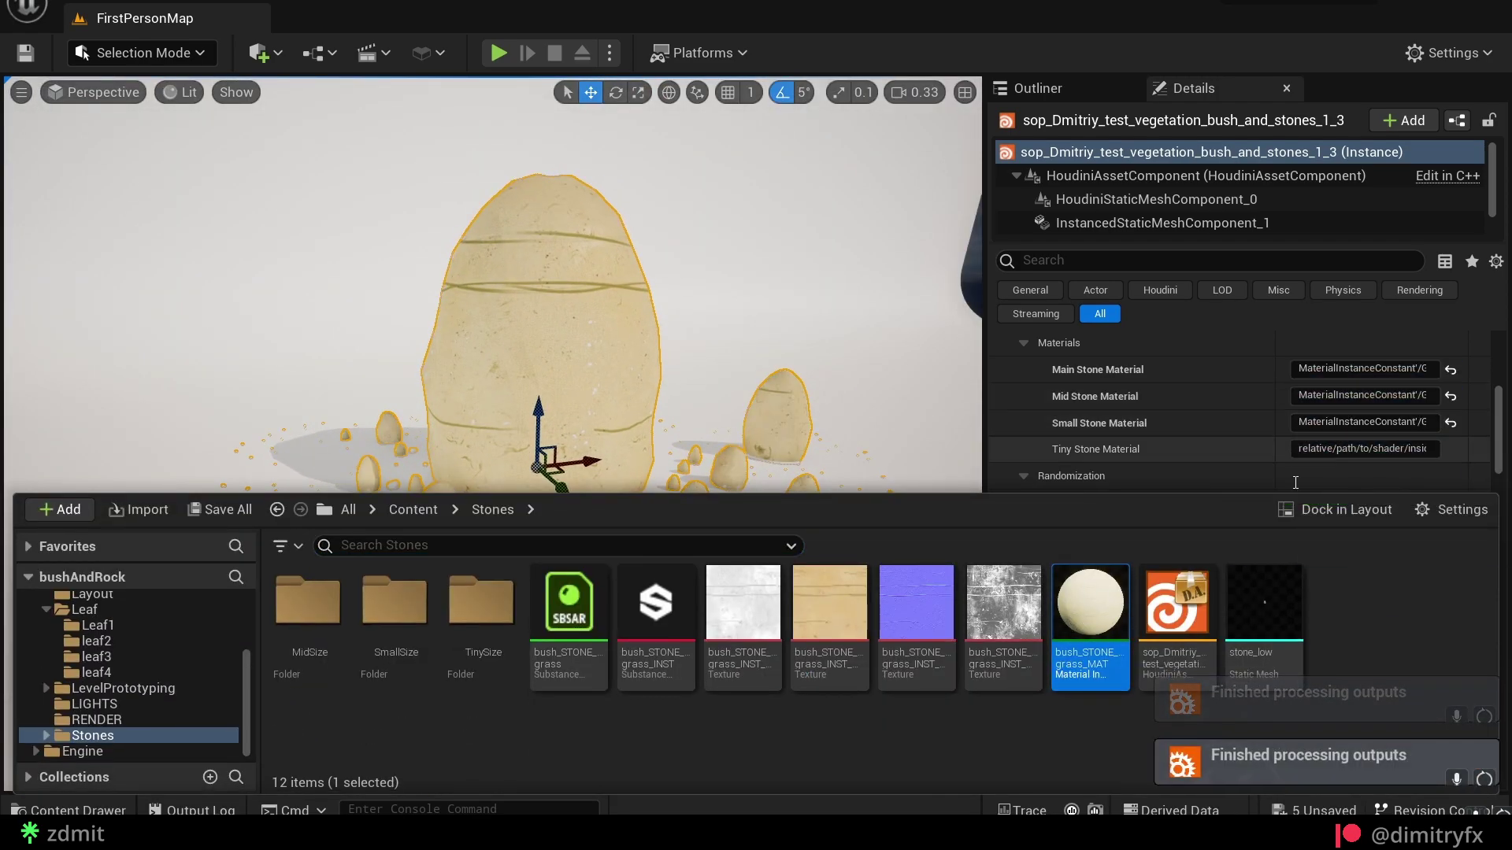
Step: Open the bush_STONE_grass_INST Substance instance, randomize its seed and set Lines Disorder to 0.52
key(ctrl+space)
double_click(654, 622)
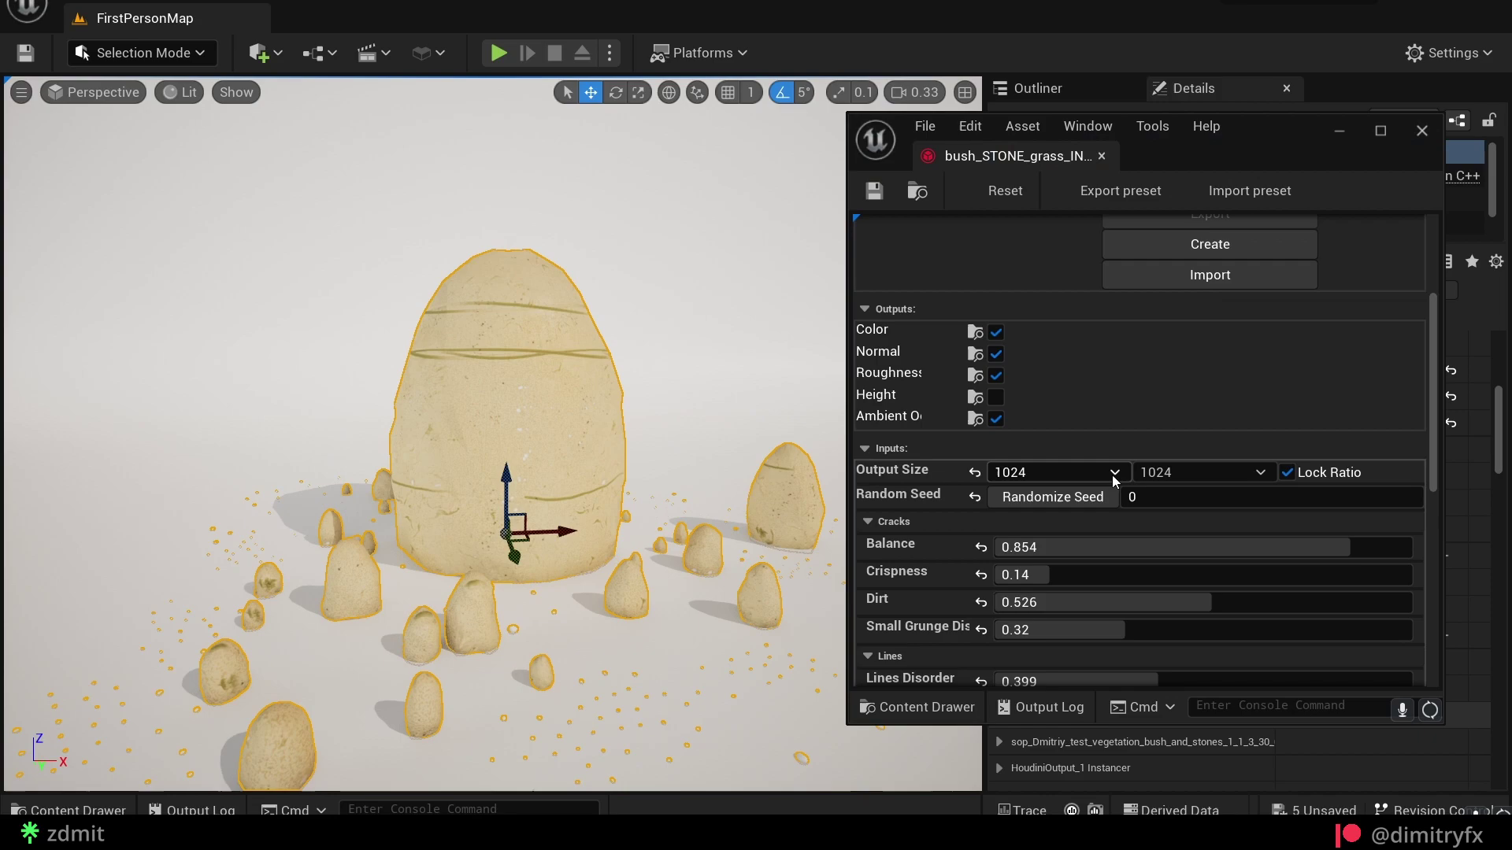
click(1054, 498)
scroll(1080, 551, down, 3)
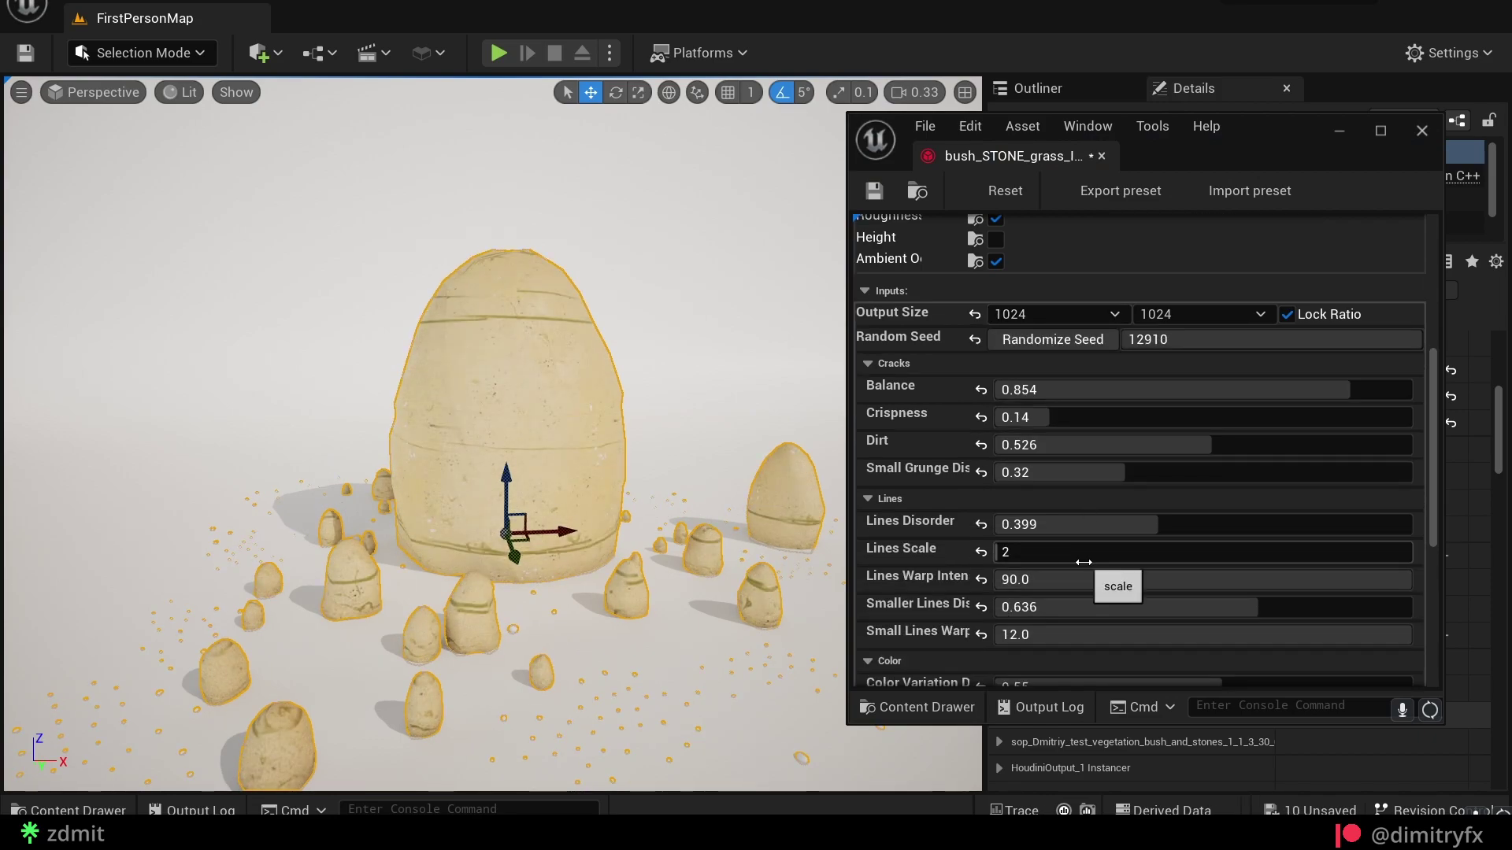
drag(1050, 531, 1049, 531)
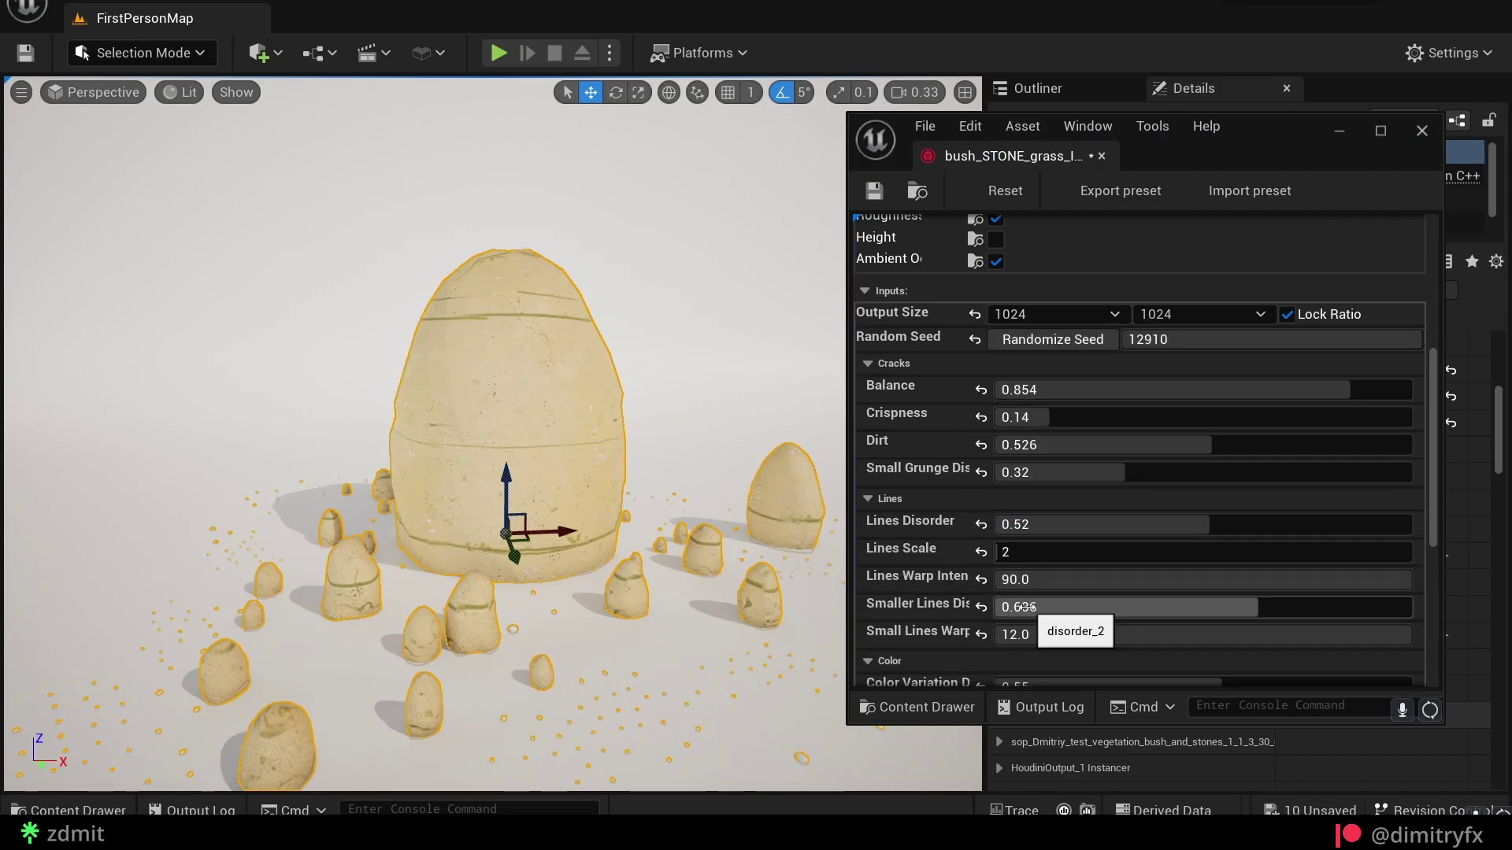